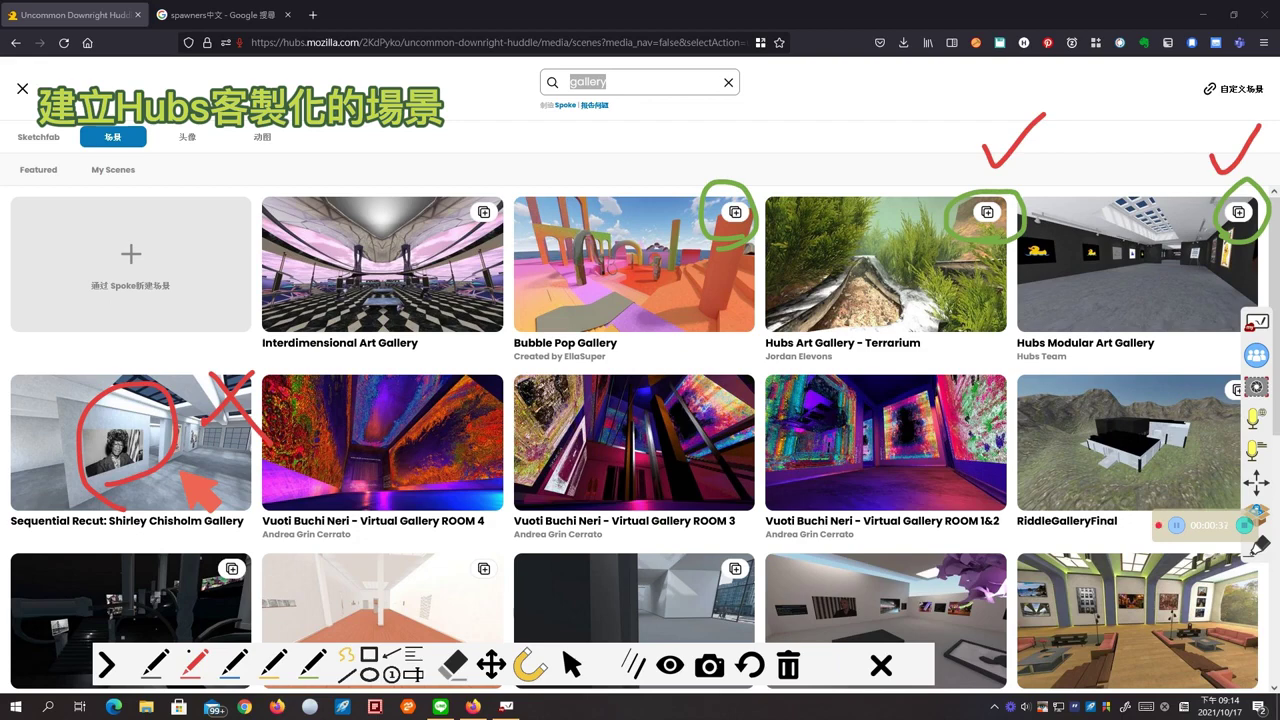
Step: Clear the red annotations from the scene list and copy the Hubs Modular Art Gallery scene to My Scenes
mouse_move(178, 440)
mouse_down()
mouse_move(266, 438)
mouse_move(285, 420)
mouse_move(283, 395)
mouse_move(180, 530)
mouse_move(65, 368)
mouse_move(189, 540)
mouse_move(125, 540)
mouse_up()
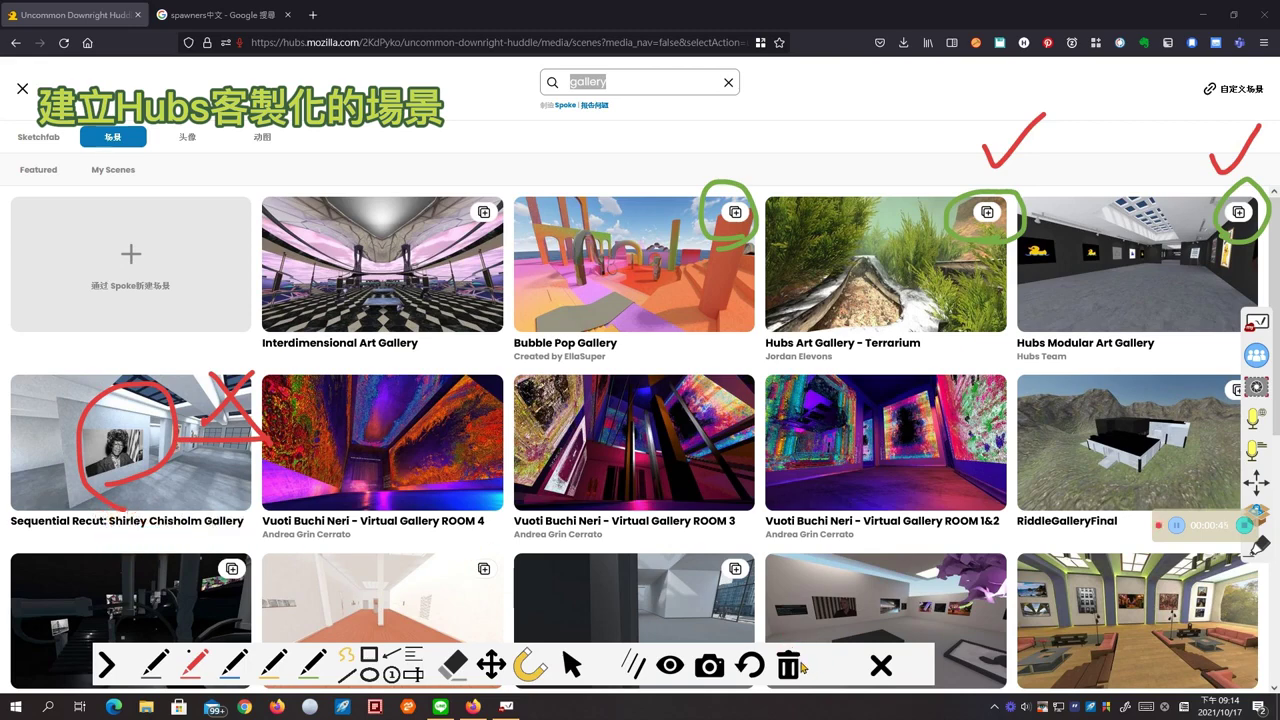
click(812, 666)
click(880, 666)
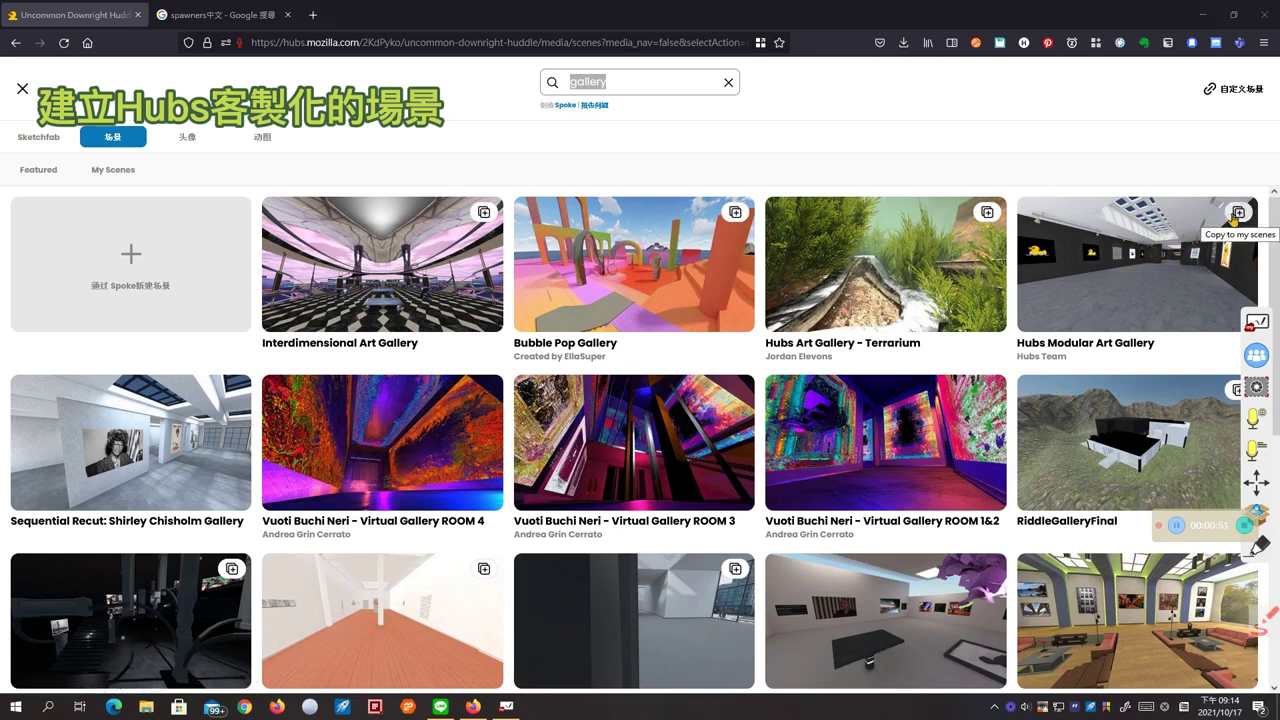
click(1237, 212)
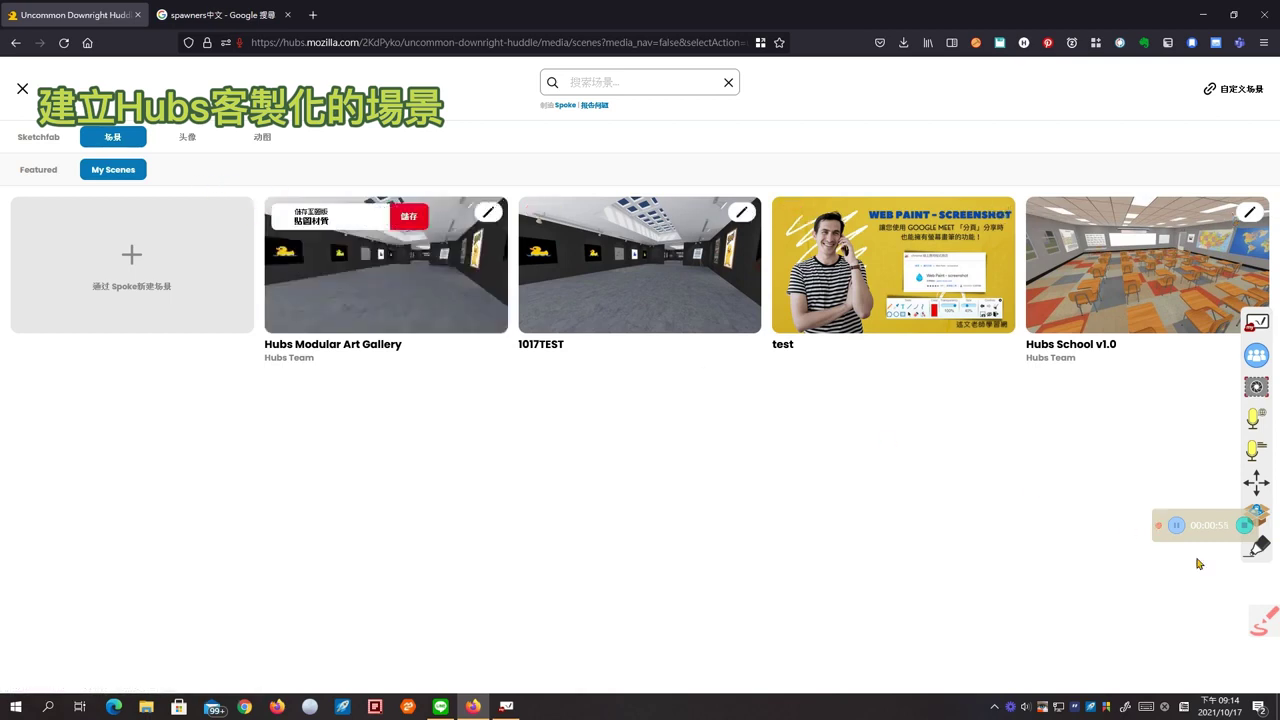
Step: Circle My Scenes and Featured in red, tick the four saved scenes, circle the first scene's edit icon, and clear the annotations
click(1262, 622)
mouse_move(145, 200)
mouse_down()
mouse_move(95, 204)
mouse_move(68, 158)
mouse_move(116, 203)
mouse_up()
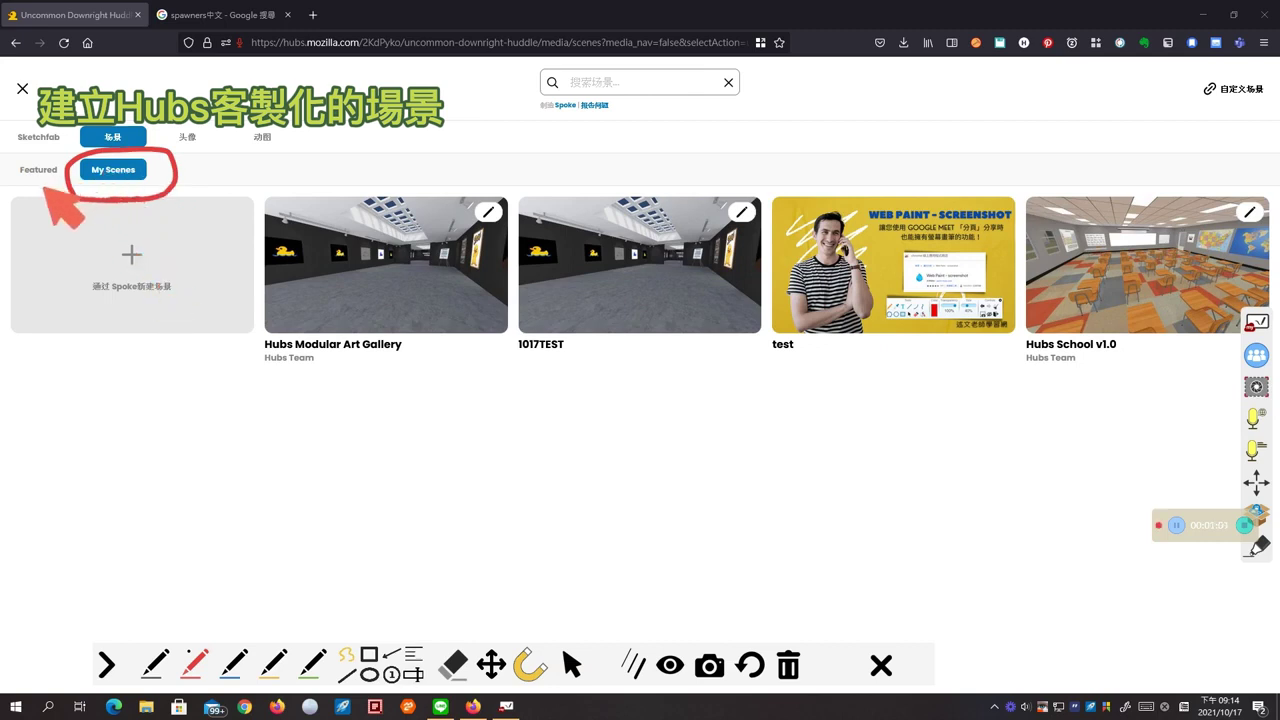
mouse_move(40, 188)
mouse_down()
mouse_move(22, 165)
mouse_move(68, 180)
mouse_up()
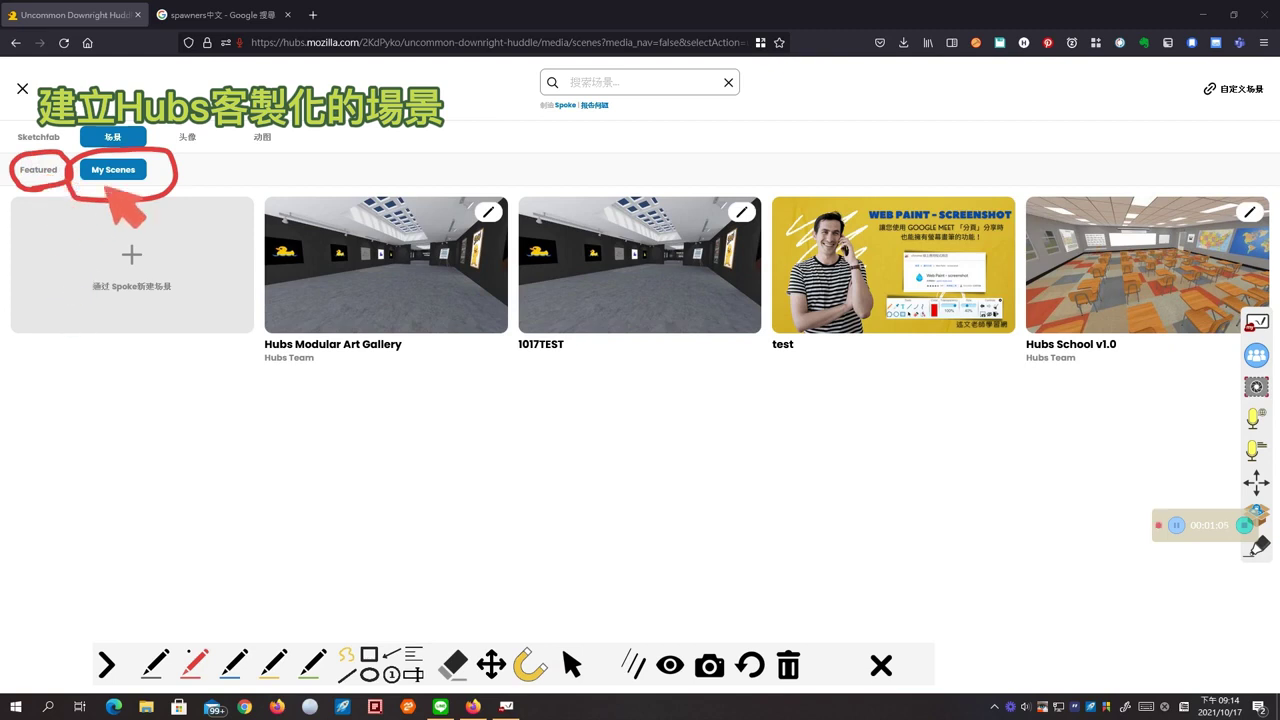
drag(450, 285, 505, 263)
drag(617, 268, 664, 260)
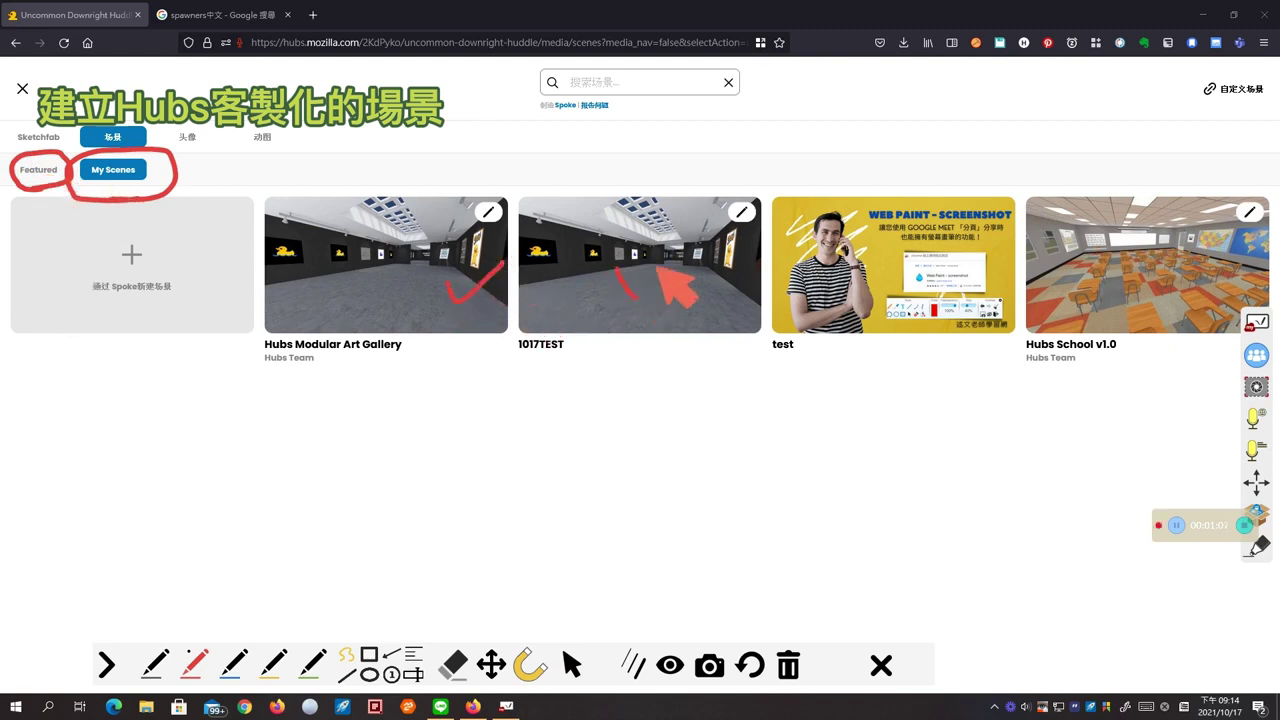
drag(866, 272, 935, 266)
drag(1078, 283, 1130, 278)
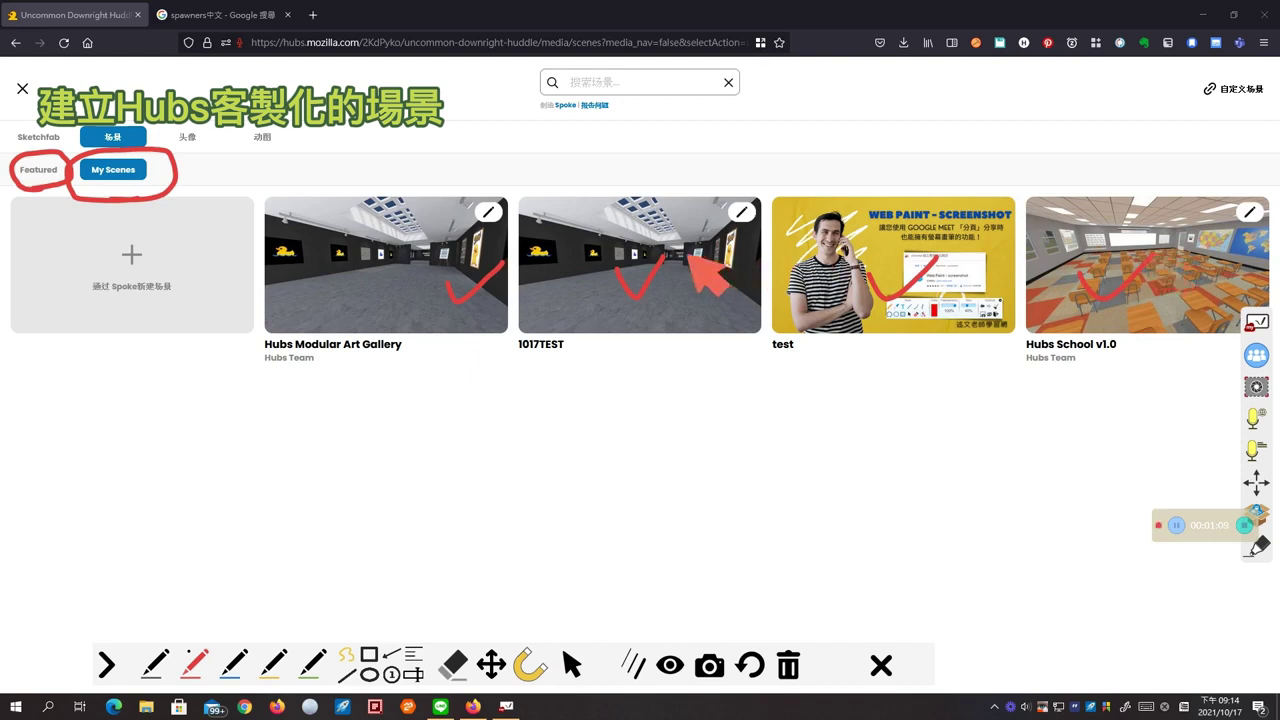
mouse_move(504, 232)
mouse_down()
mouse_move(462, 212)
mouse_move(512, 186)
mouse_move(471, 238)
mouse_up()
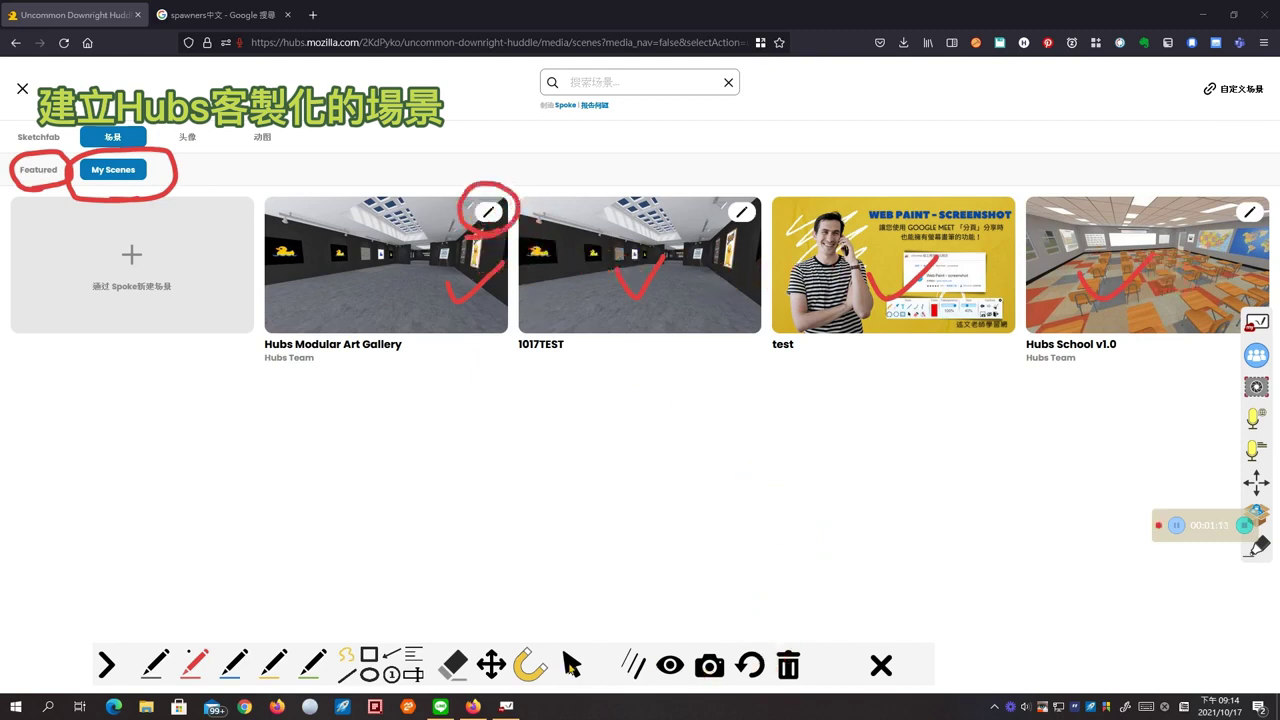
click(788, 668)
Step: Open the Hubs Modular Art Gallery scene from My Scenes for editing in Spoke and look inside the gallery
click(572, 668)
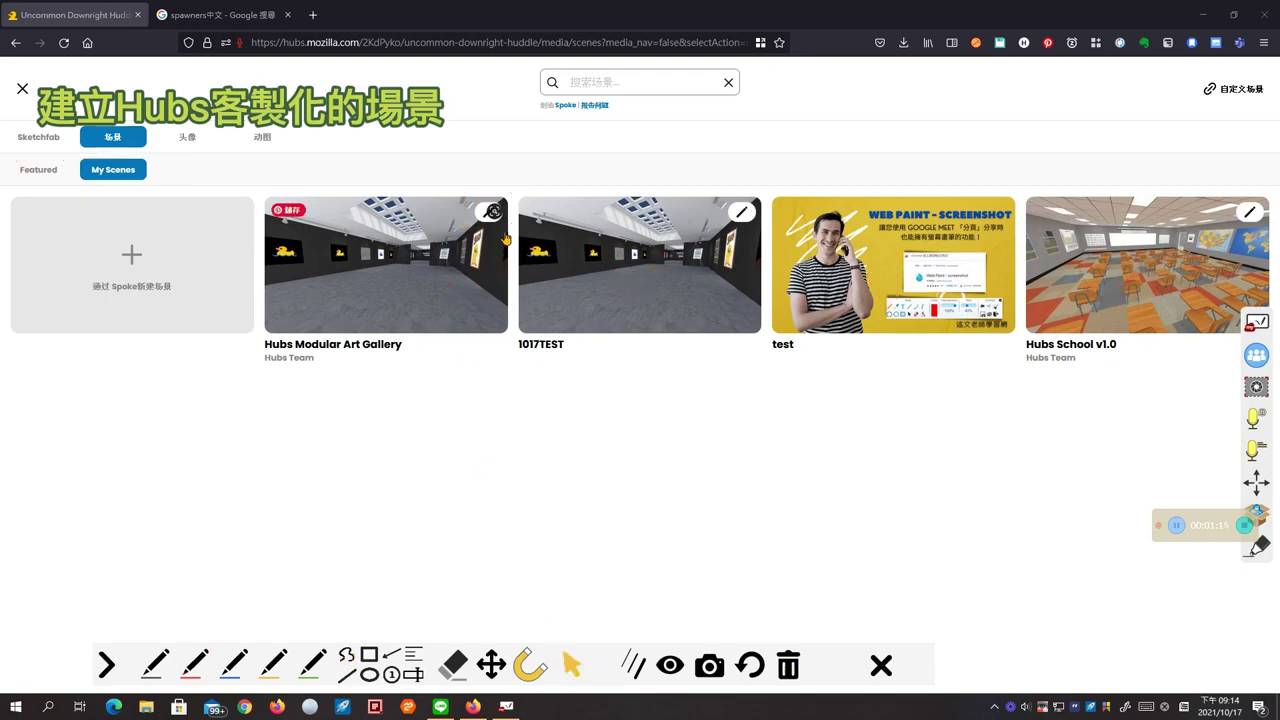
click(491, 215)
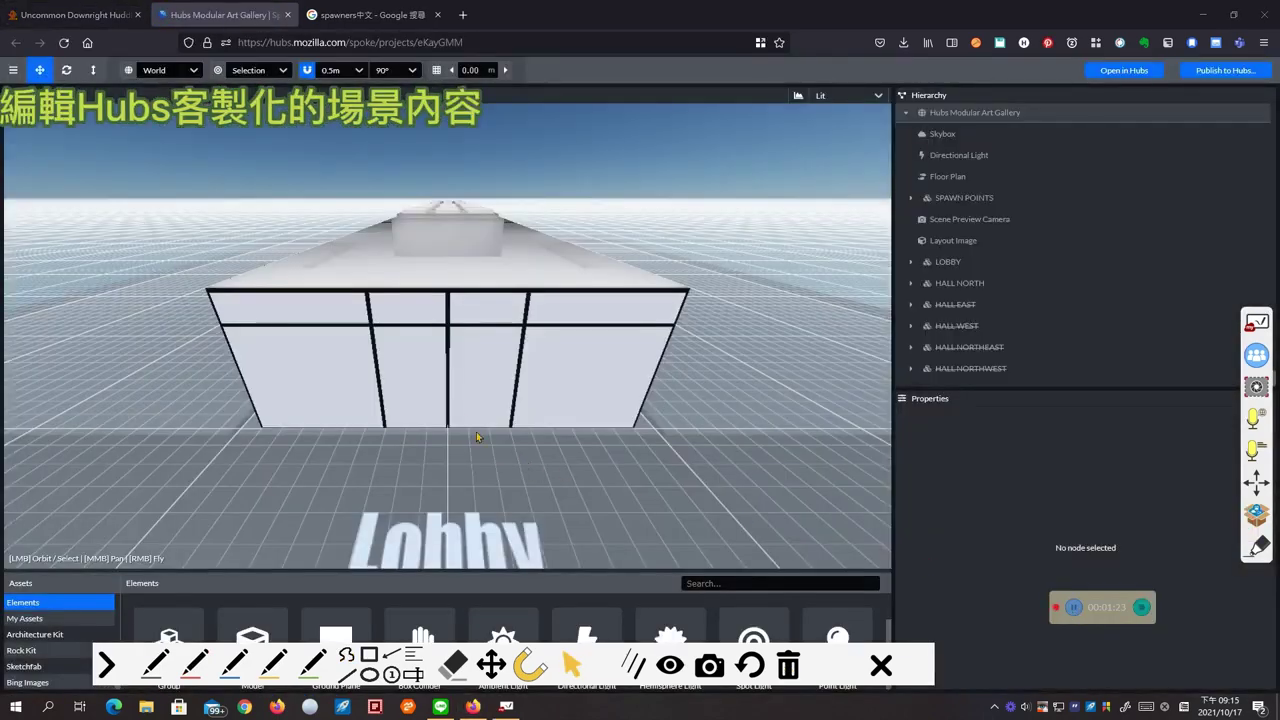
scroll(455, 404, up, 5)
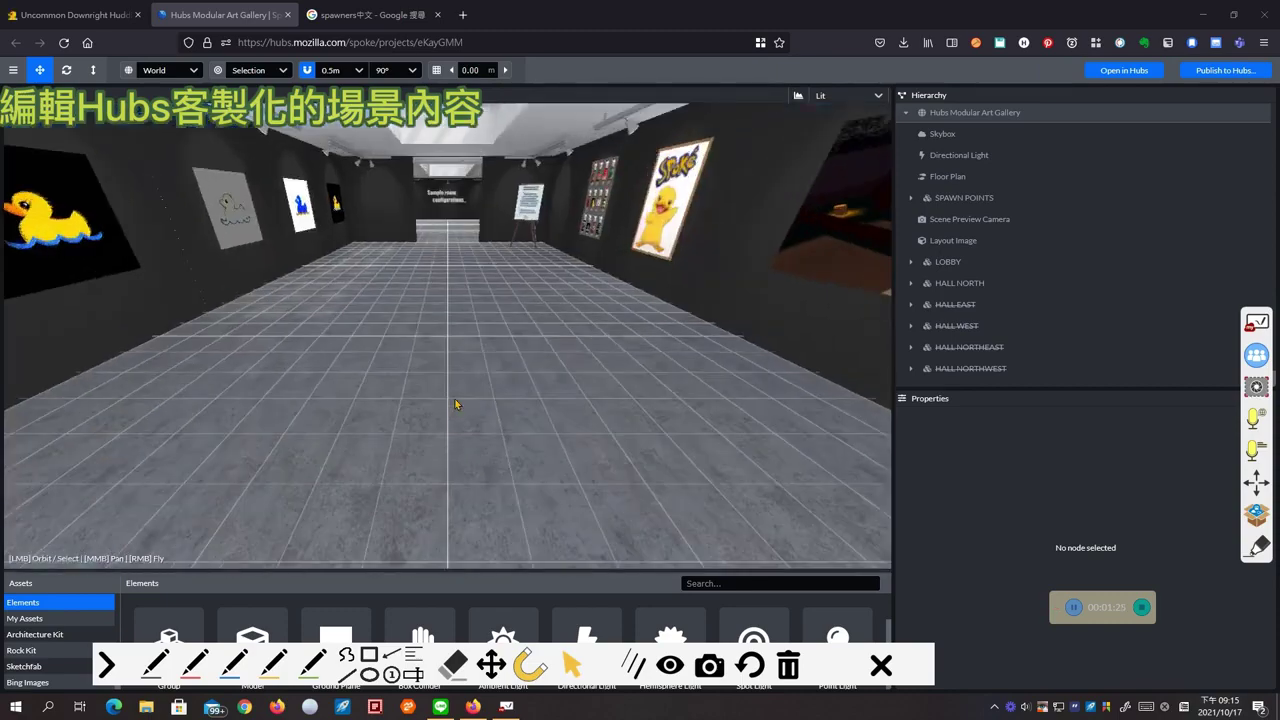
scroll(455, 399, down, 6)
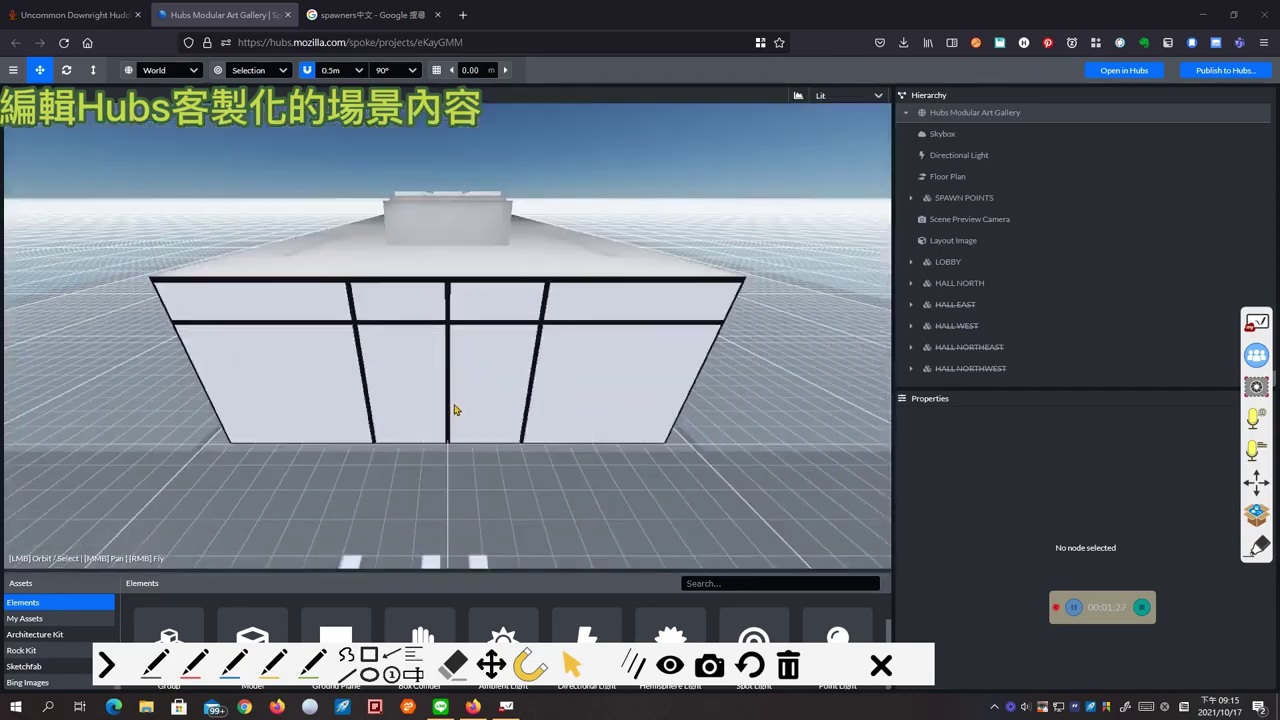
drag(447, 457, 421, 412)
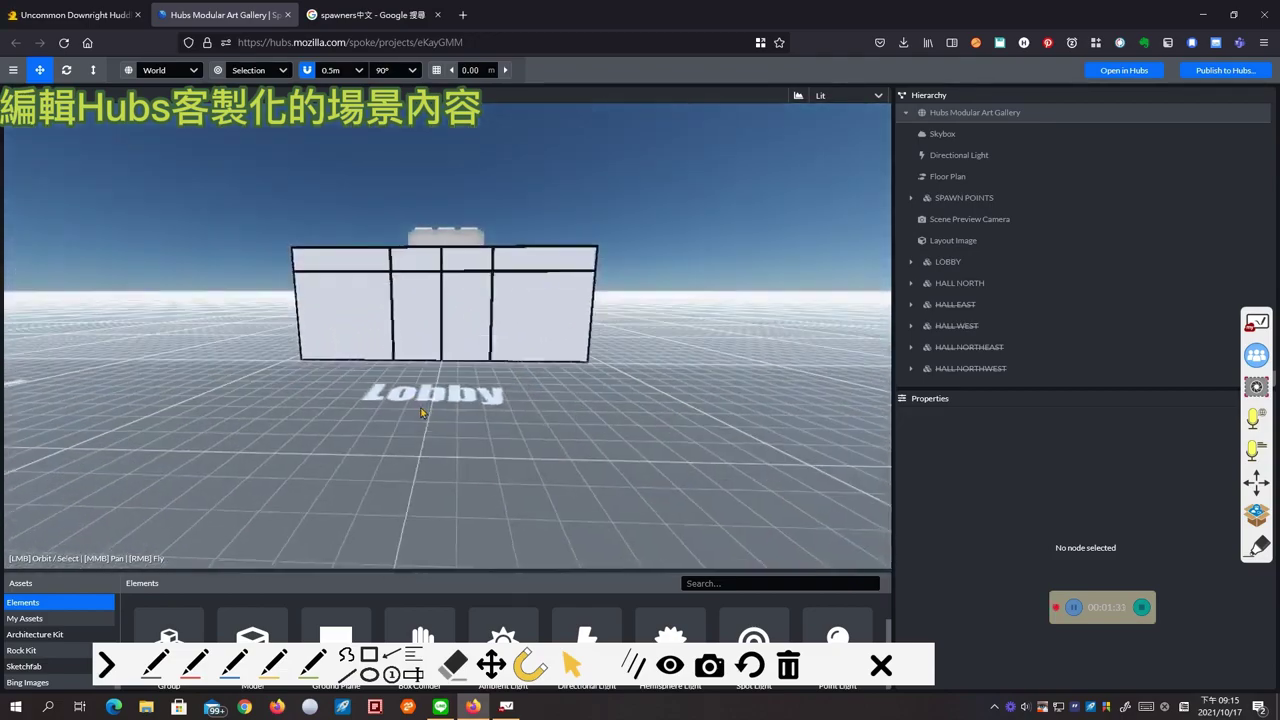
scroll(441, 357, up, 6)
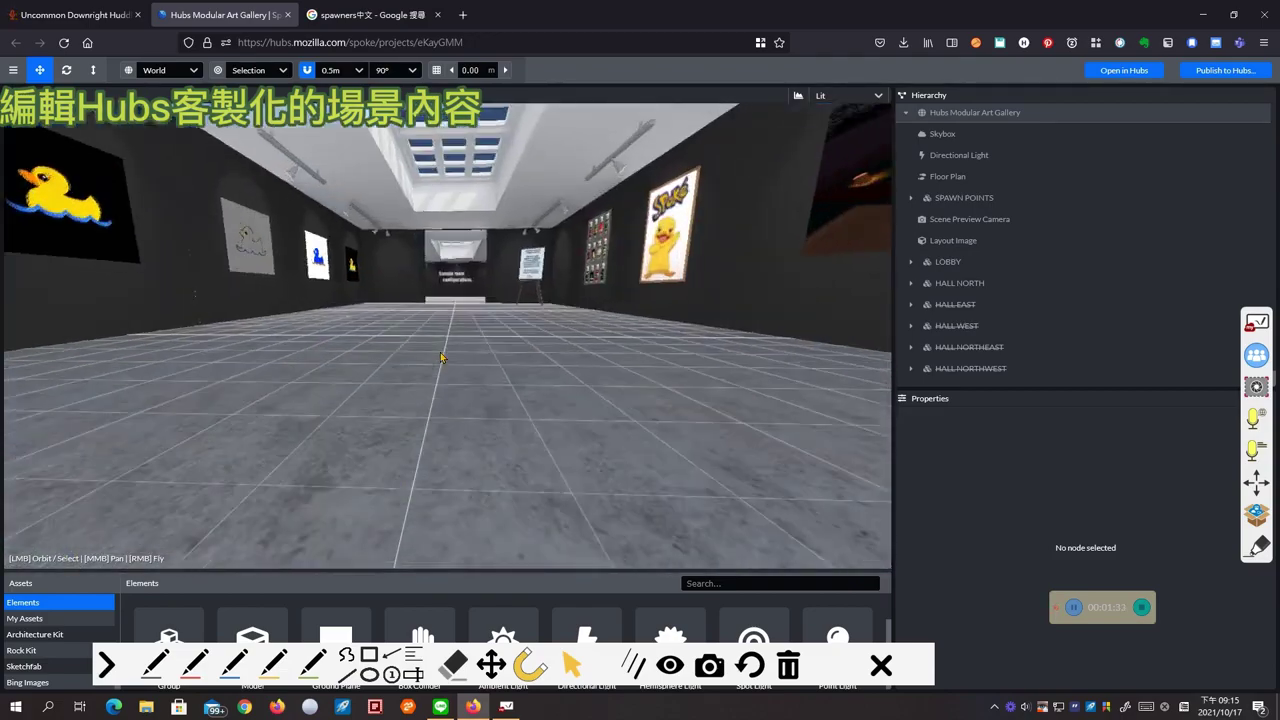
drag(449, 345, 451, 350)
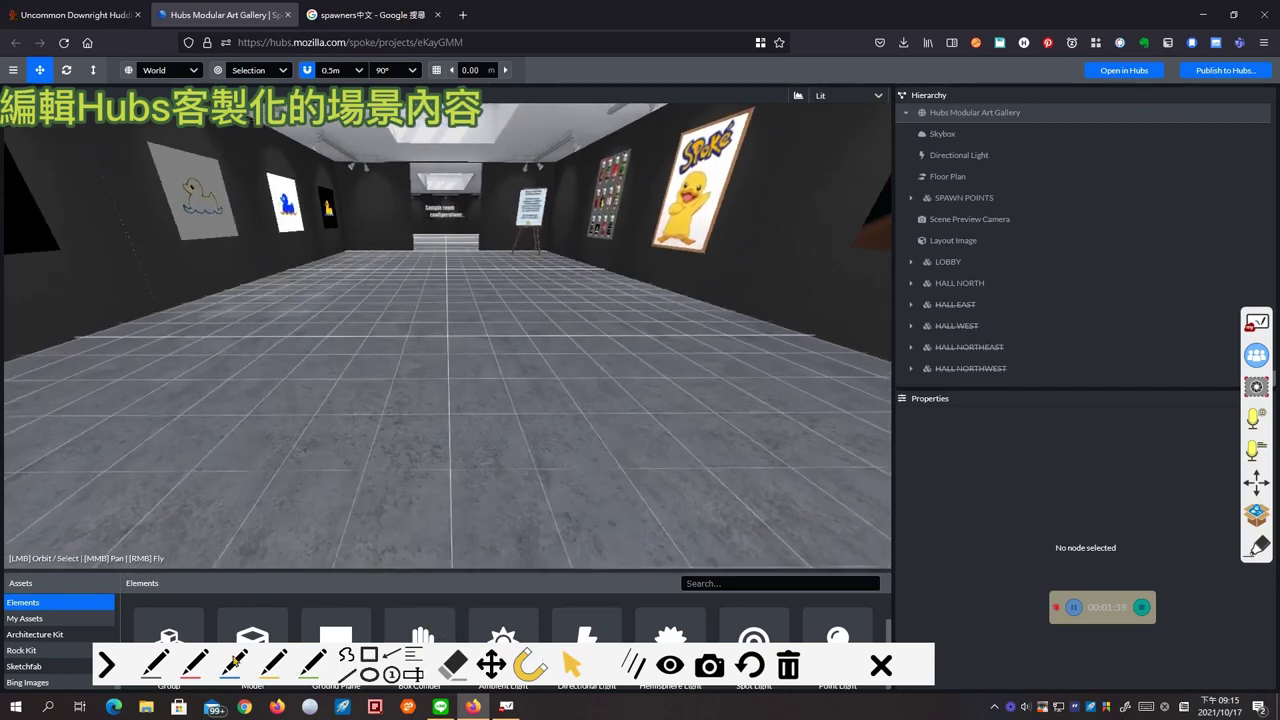
Step: Circle the viewport's mouse-control hints in red, sketch a mouse on the gallery floor, and clear the annotations
click(195, 664)
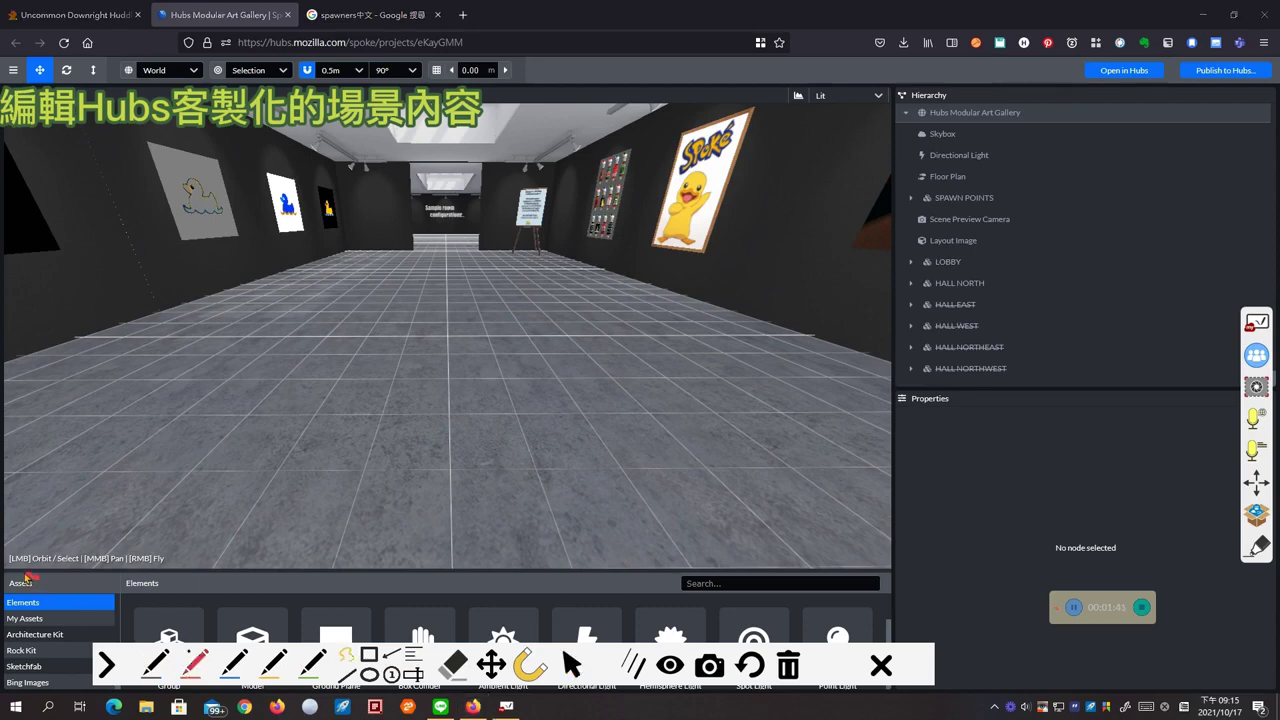
drag(170, 570, 27, 583)
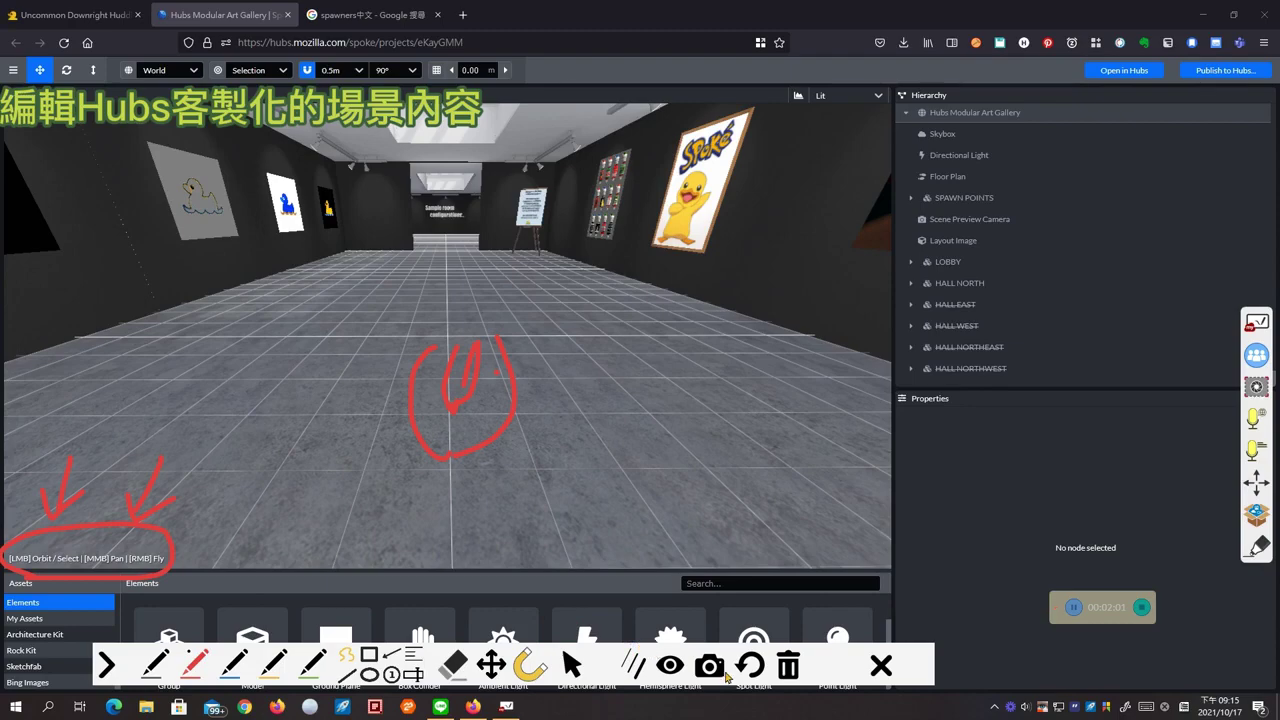
click(790, 668)
Step: Select the gallery's lobby model and examine it from outside and along the hall toward the far doorway
click(570, 664)
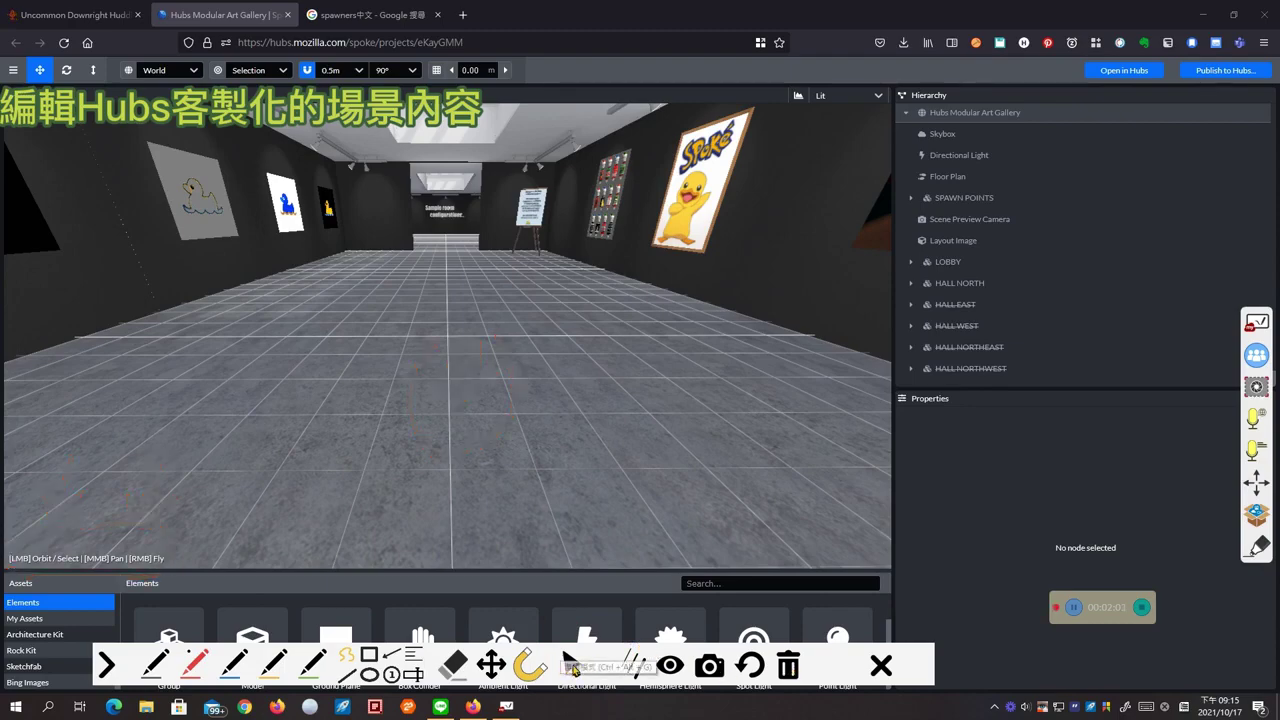
click(429, 342)
mouse_move(429, 342)
mouse_down()
mouse_move(490, 348)
mouse_move(580, 326)
mouse_move(426, 331)
mouse_up()
scroll(416, 315, down, 5)
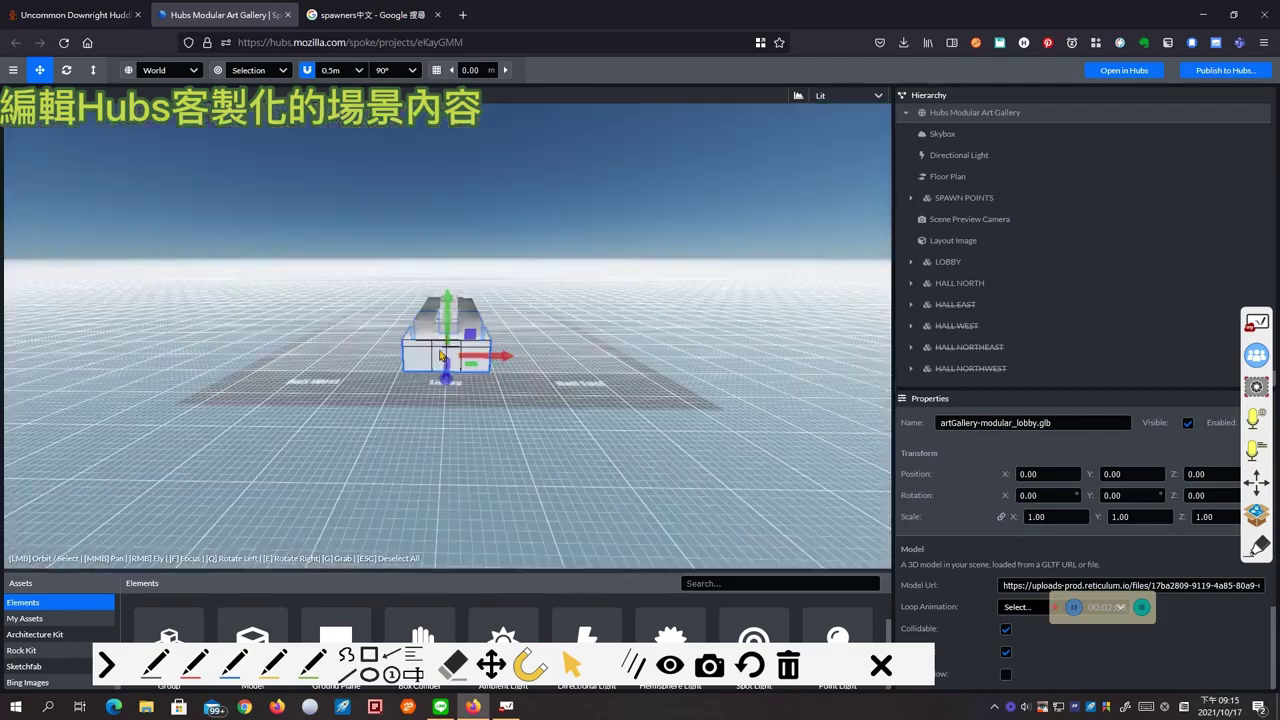
scroll(440, 355, up, 10)
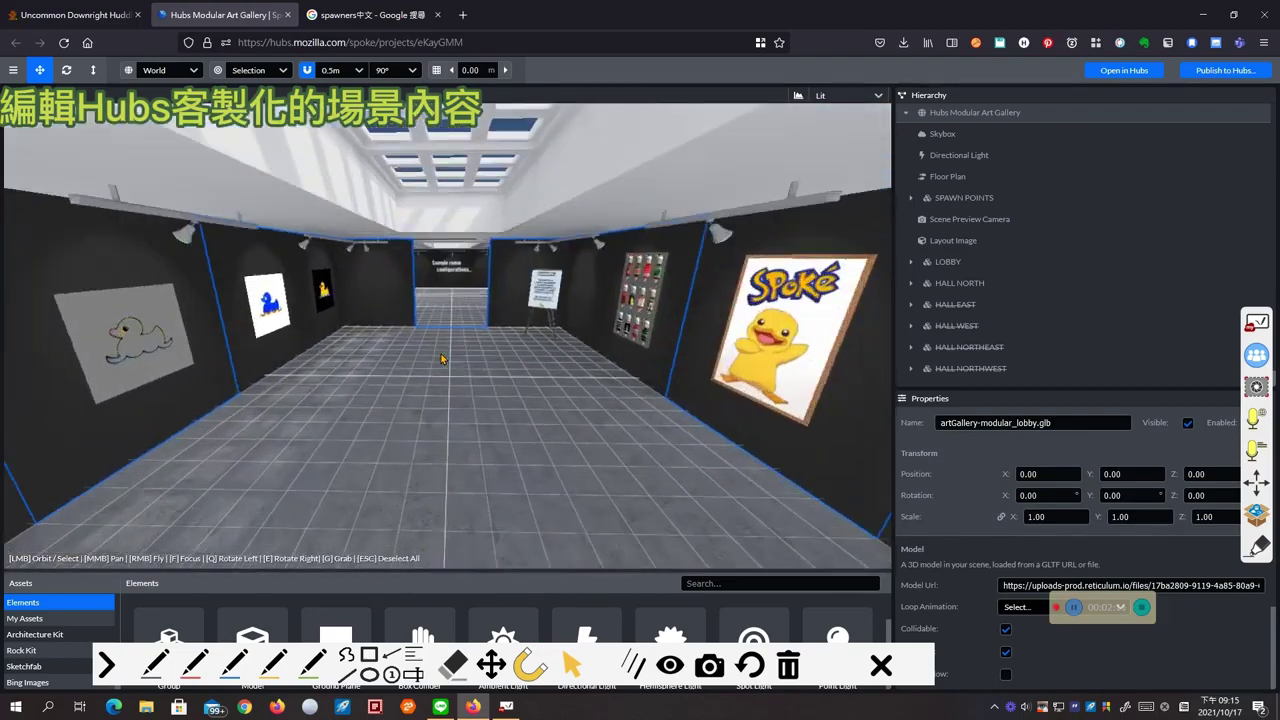
middle_drag(441, 359, 630, 411)
drag(630, 410, 397, 403)
scroll(430, 380, up, 10)
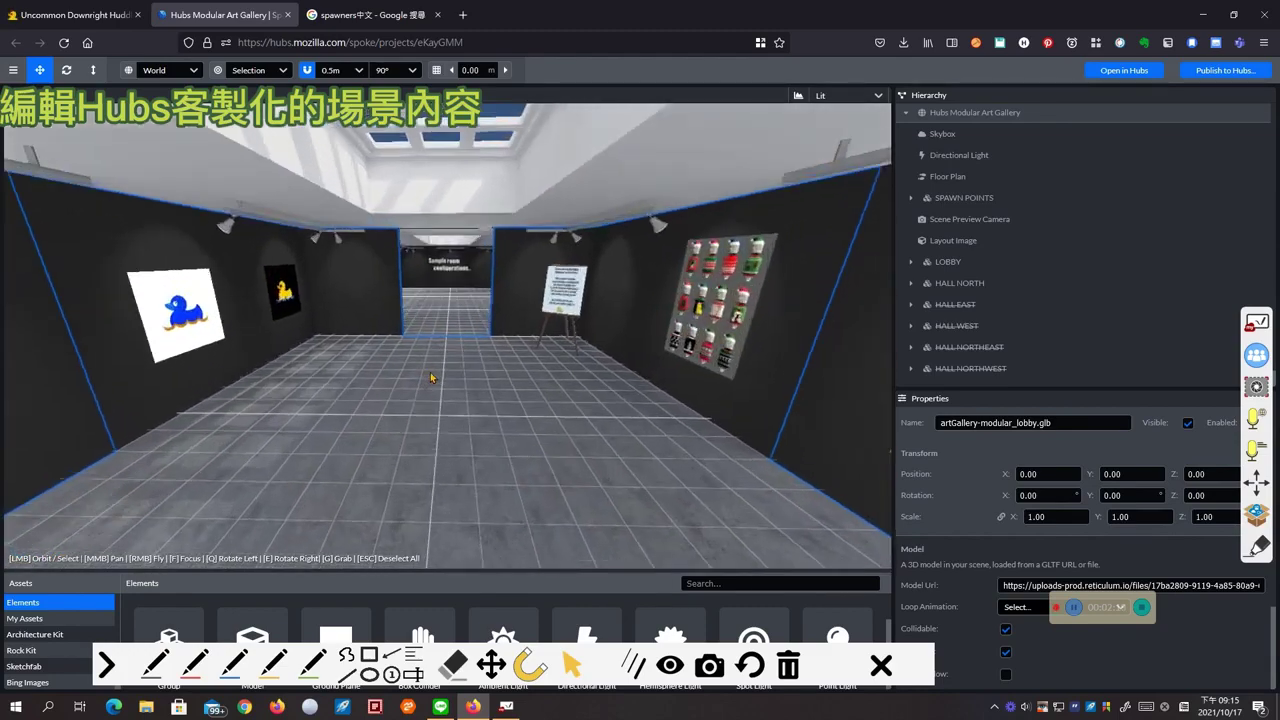
scroll(437, 386, up, 5)
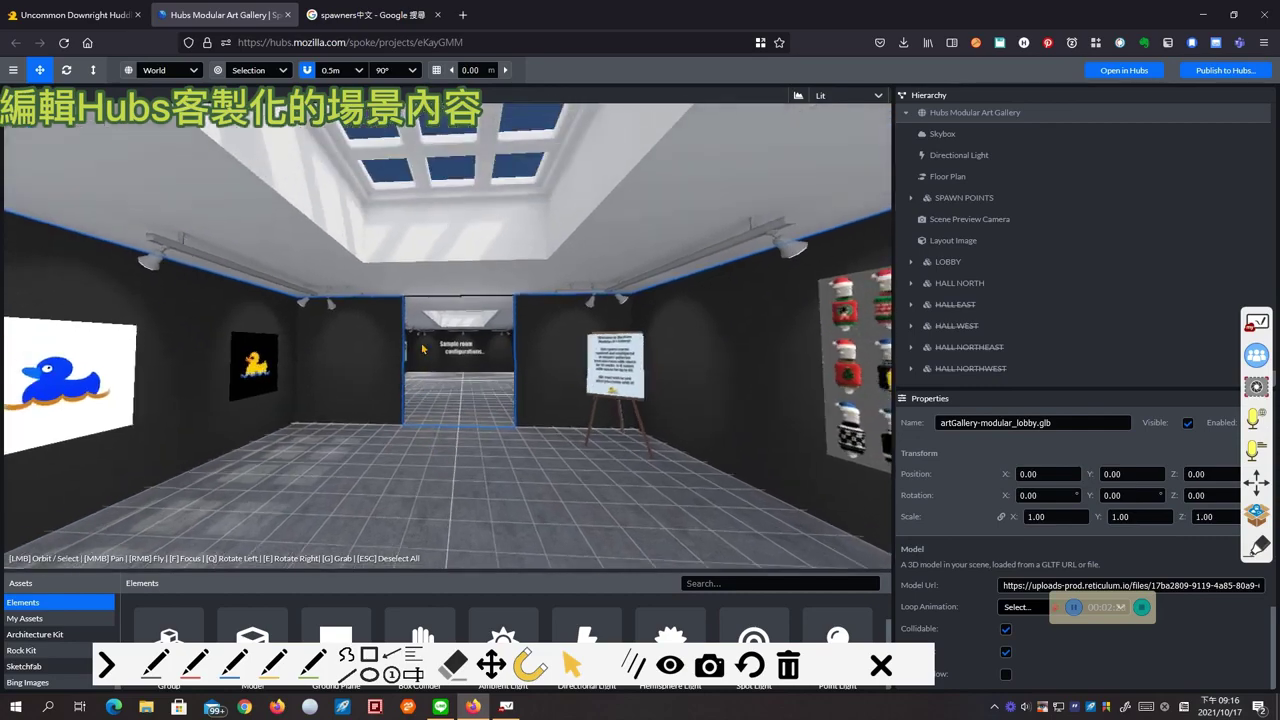
Step: Examine the doorway and poster wall at the hall's far end, and the artworks along both lobby walls
drag(424, 349, 439, 347)
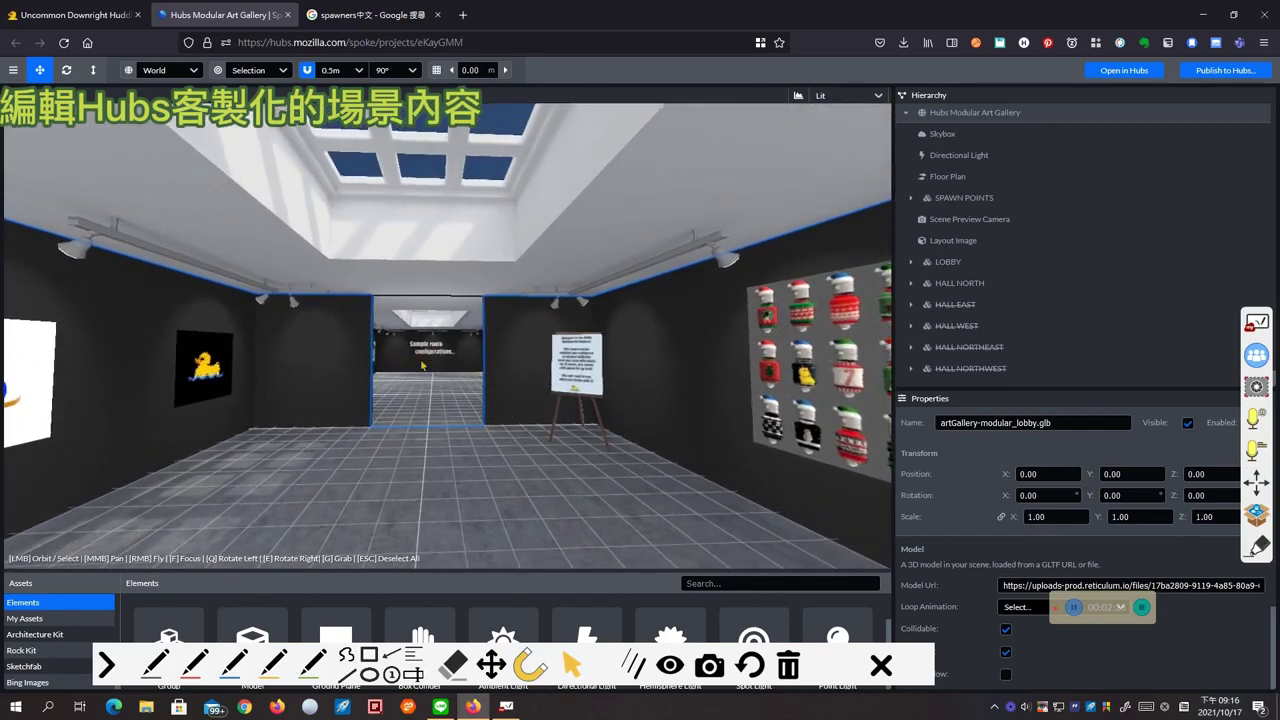
drag(536, 485, 578, 491)
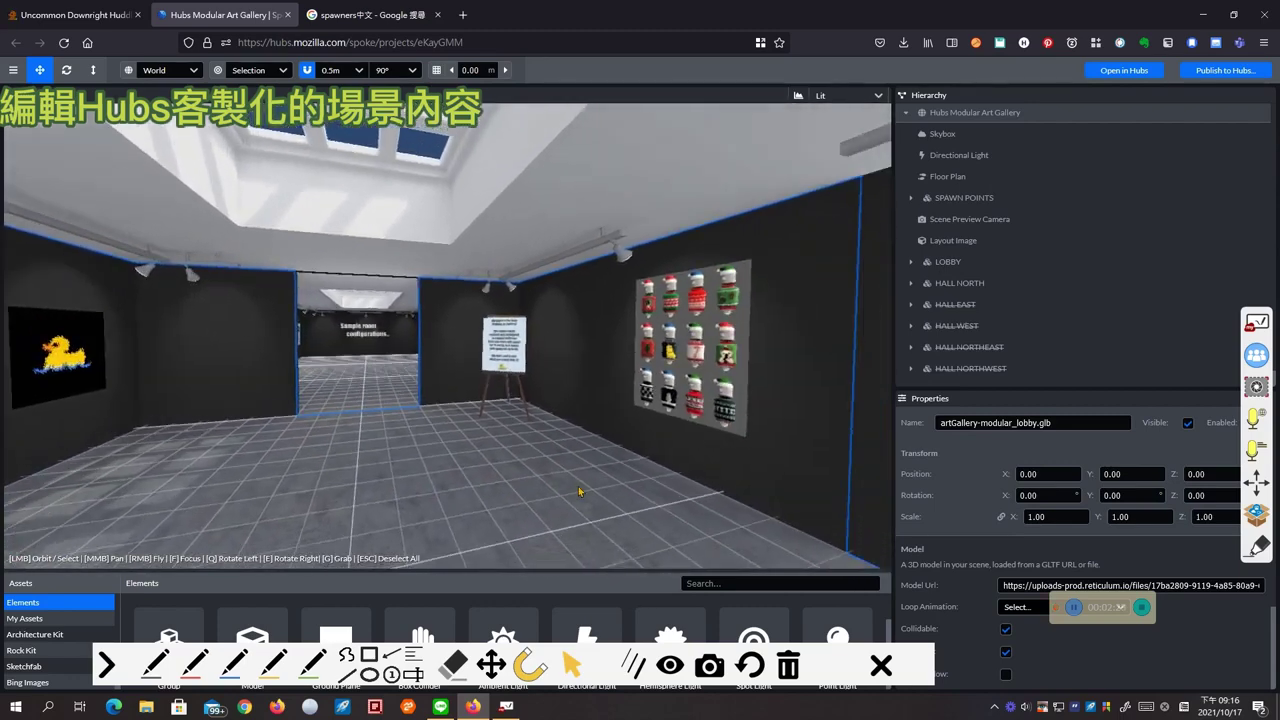
drag(503, 470, 485, 470)
scroll(398, 451, down, 2)
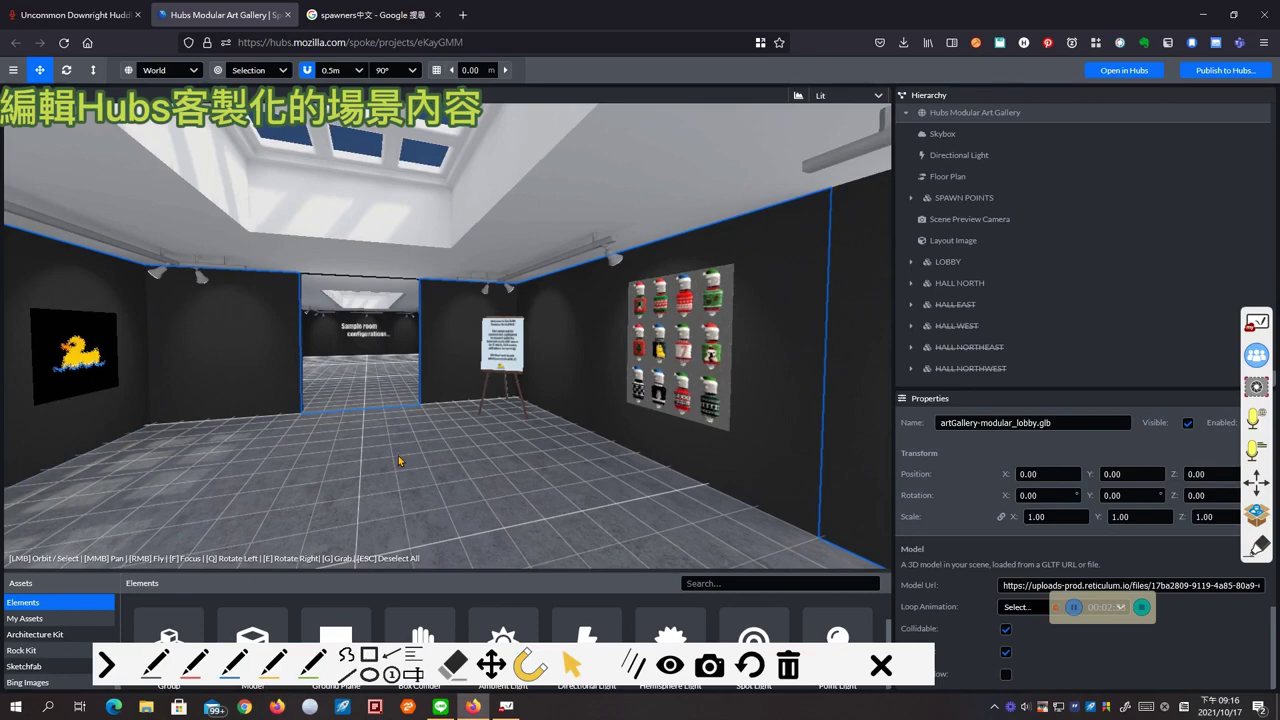
scroll(398, 458, down, 5)
scroll(358, 410, down, 4)
scroll(365, 410, down, 3)
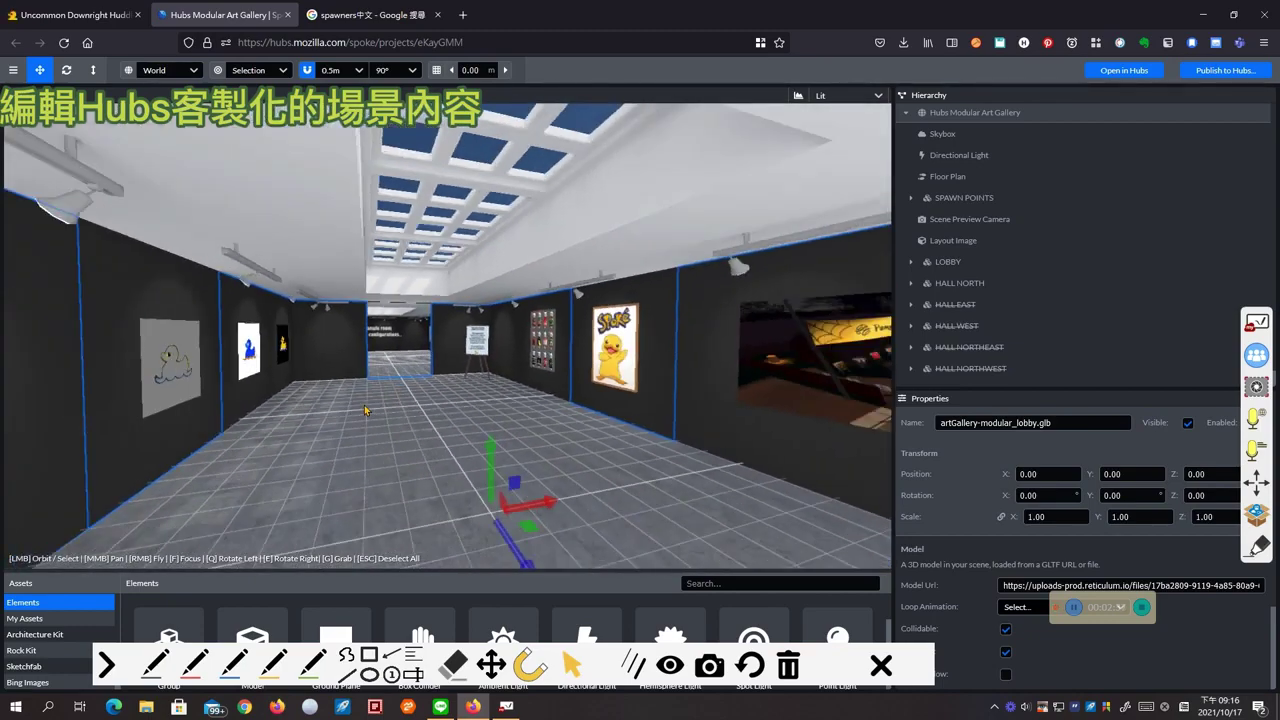
scroll(365, 410, down, 3)
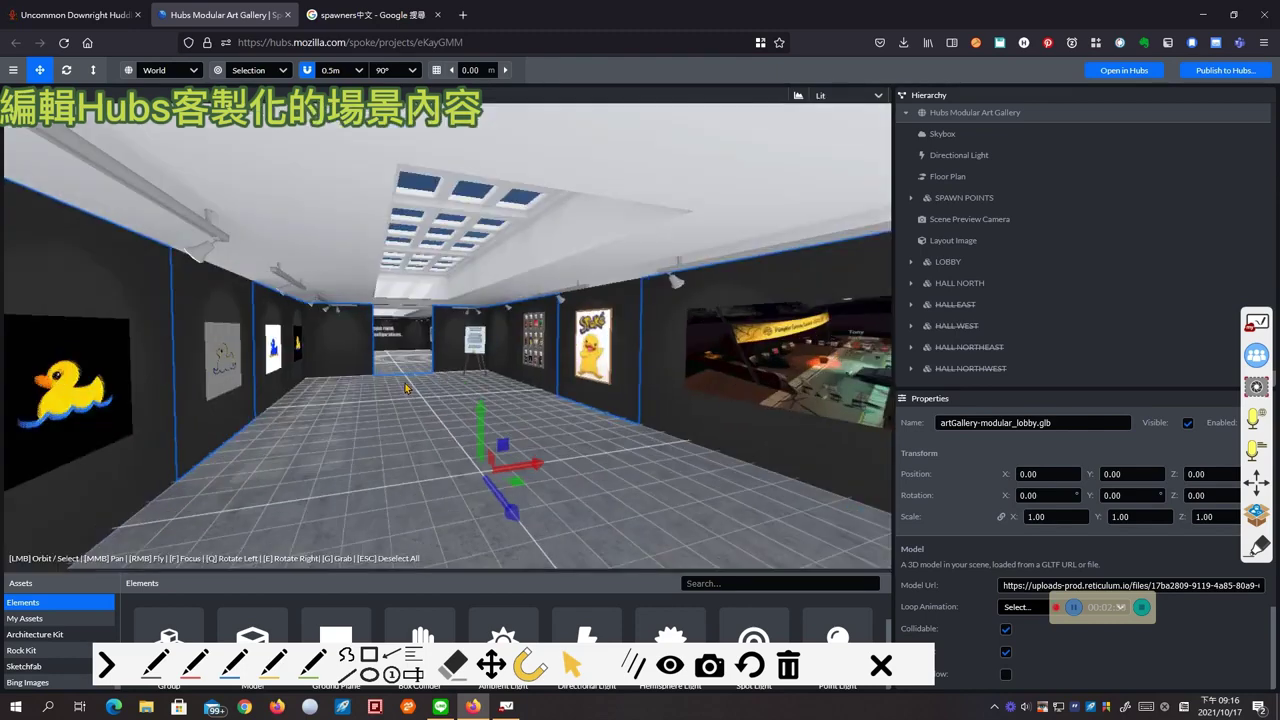
Step: Mark the gallery floor, the path to the doorway and the artworks on both walls in red, and clear the annotations
click(195, 666)
mouse_move(278, 475)
mouse_down()
mouse_move(400, 435)
mouse_move(271, 485)
mouse_up()
drag(472, 503, 488, 543)
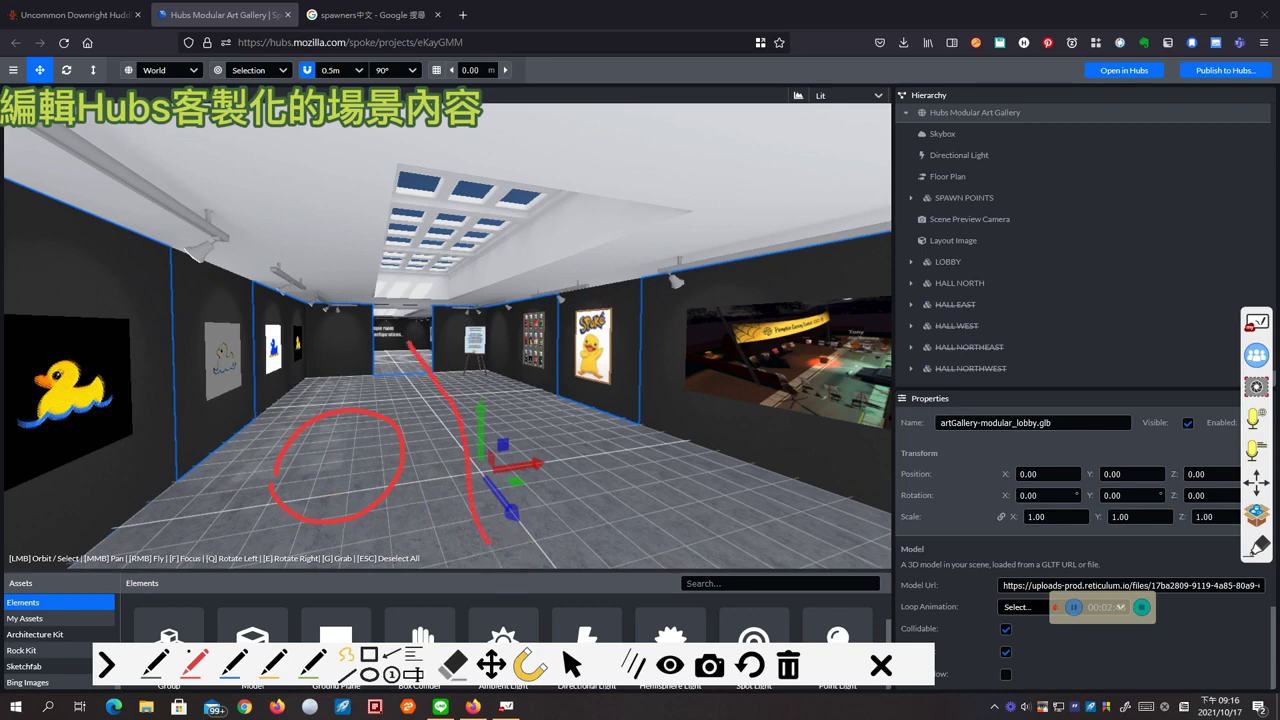
mouse_move(688, 302)
mouse_down()
mouse_move(681, 386)
mouse_move(872, 300)
mouse_move(874, 406)
mouse_move(728, 425)
mouse_move(680, 402)
mouse_up()
drag(581, 313, 572, 378)
drag(616, 316, 627, 381)
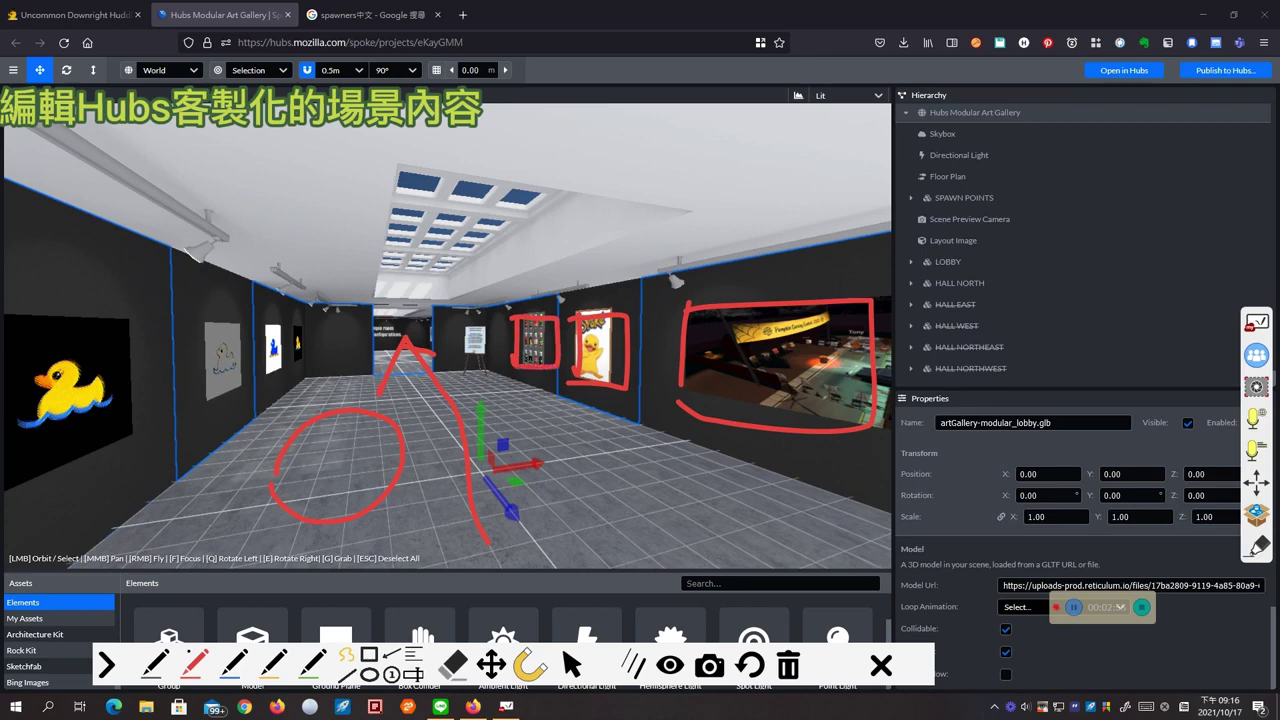
mouse_move(460, 366)
mouse_down()
mouse_move(490, 312)
mouse_move(470, 365)
mouse_up()
mouse_move(288, 378)
mouse_down()
mouse_move(308, 306)
mouse_move(303, 366)
mouse_up()
mouse_move(210, 404)
mouse_down()
mouse_move(186, 370)
mouse_move(240, 386)
mouse_up()
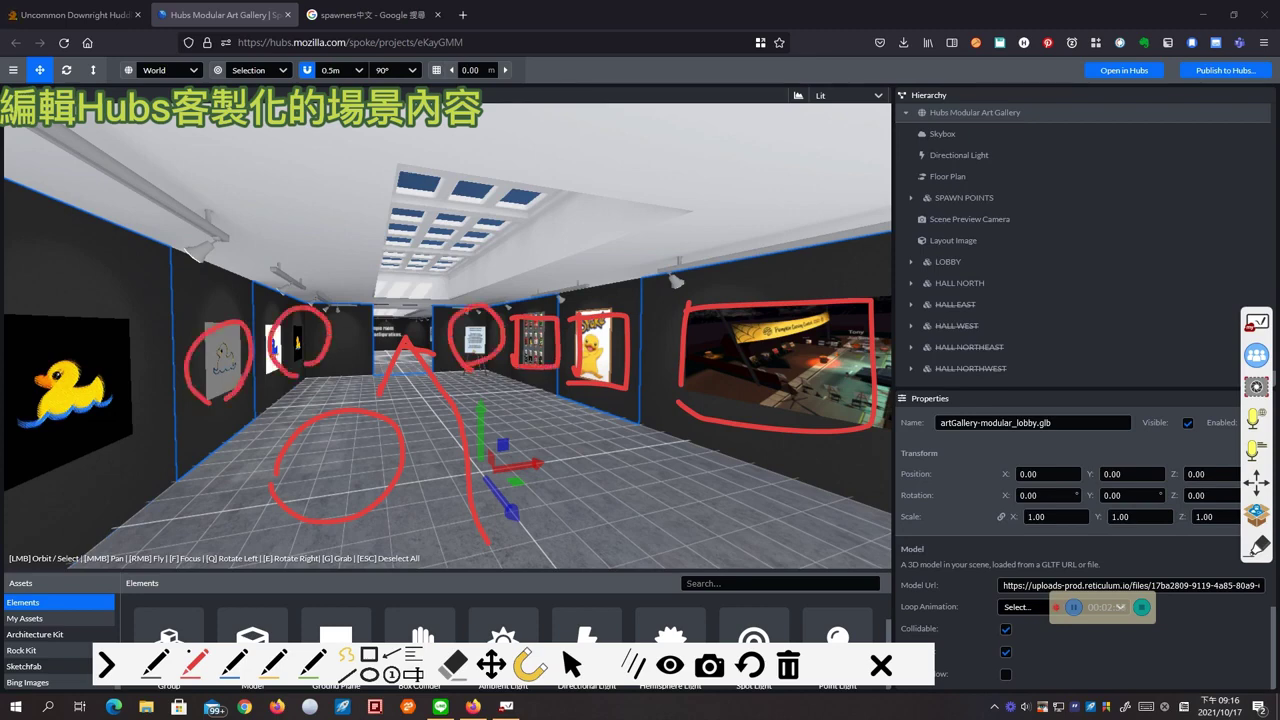
mouse_move(118, 458)
mouse_down()
mouse_move(4, 448)
mouse_move(98, 344)
mouse_move(112, 434)
mouse_up()
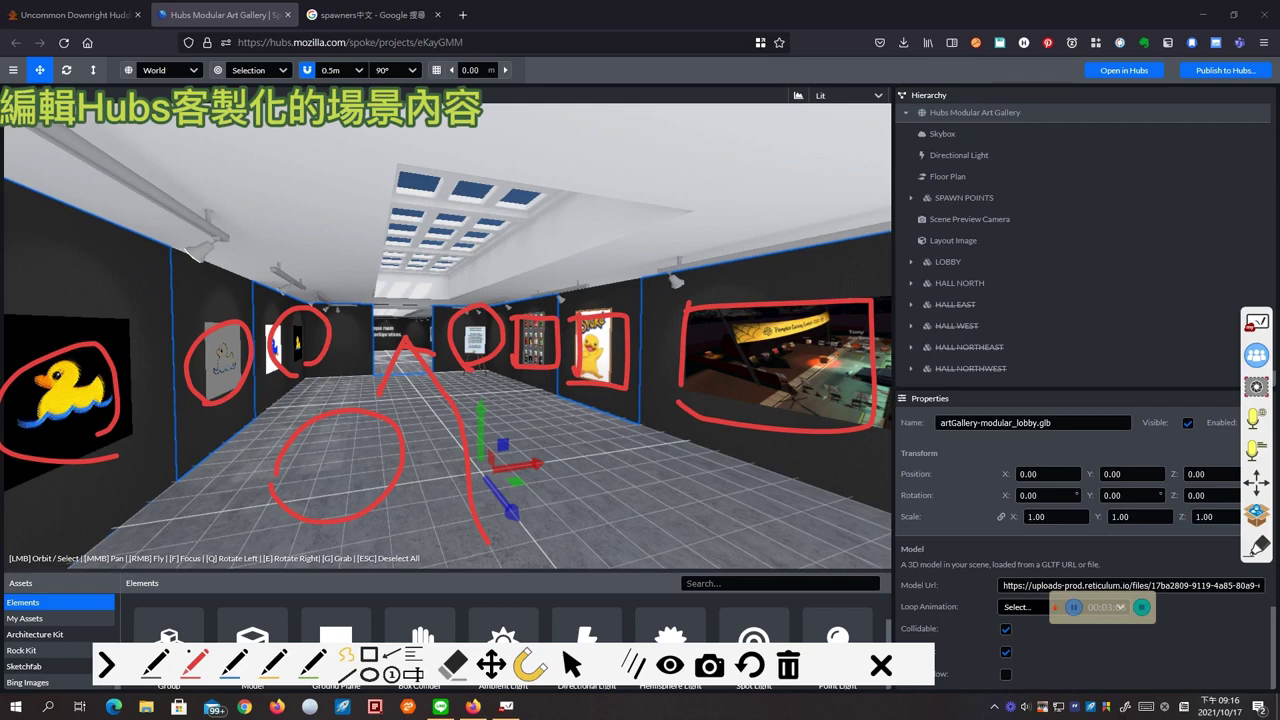
click(792, 669)
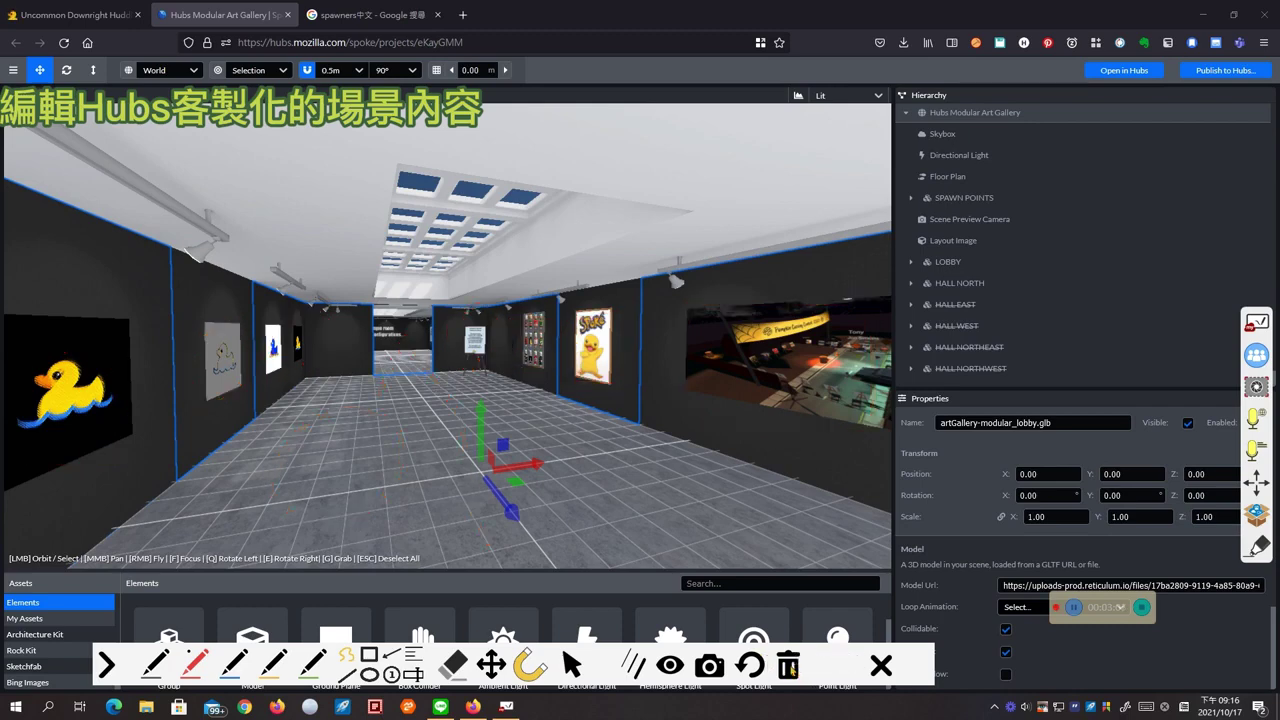
Step: Move the annotation toolbar off the assets, circle the element types in red, and tick Elements and asset sources down to Bing Images
mouse_move(818, 673)
mouse_down()
mouse_move(1006, 437)
mouse_move(1111, 494)
mouse_move(1095, 515)
mouse_up()
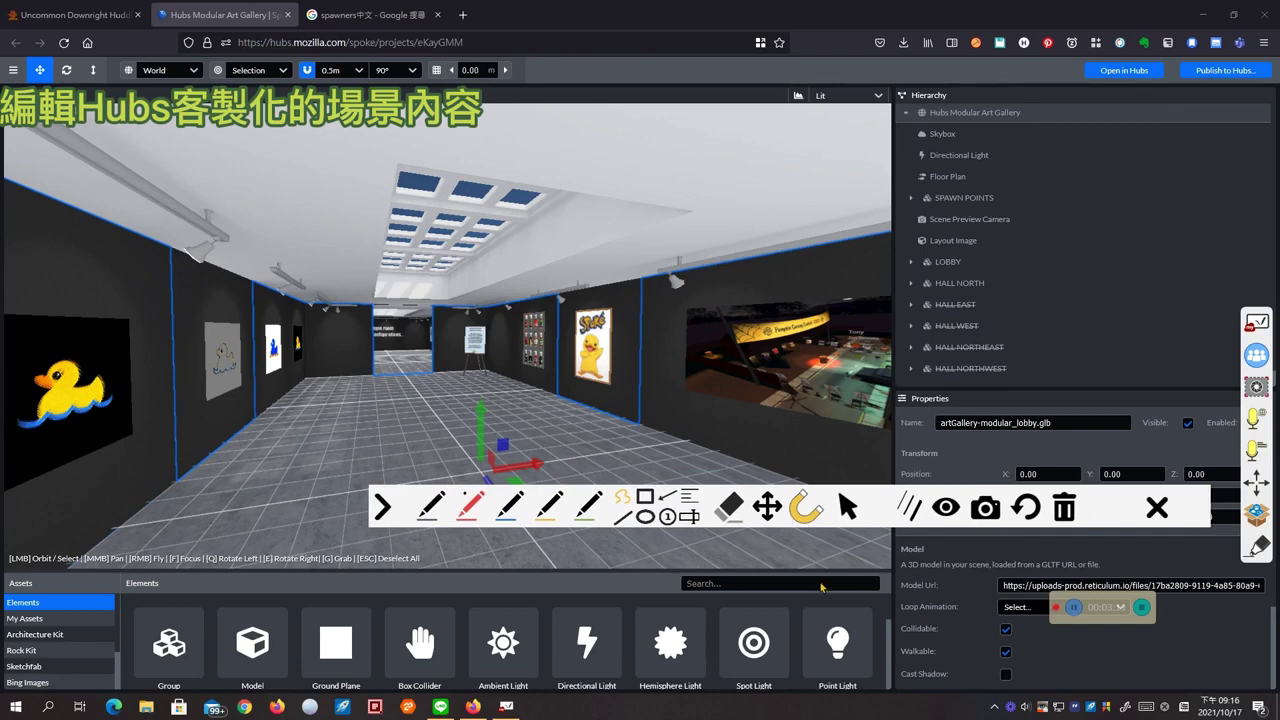
click(462, 513)
mouse_move(238, 577)
mouse_down()
mouse_move(160, 645)
mouse_move(240, 710)
mouse_move(835, 708)
mouse_move(676, 558)
mouse_move(242, 574)
mouse_up()
drag(108, 566, 62, 604)
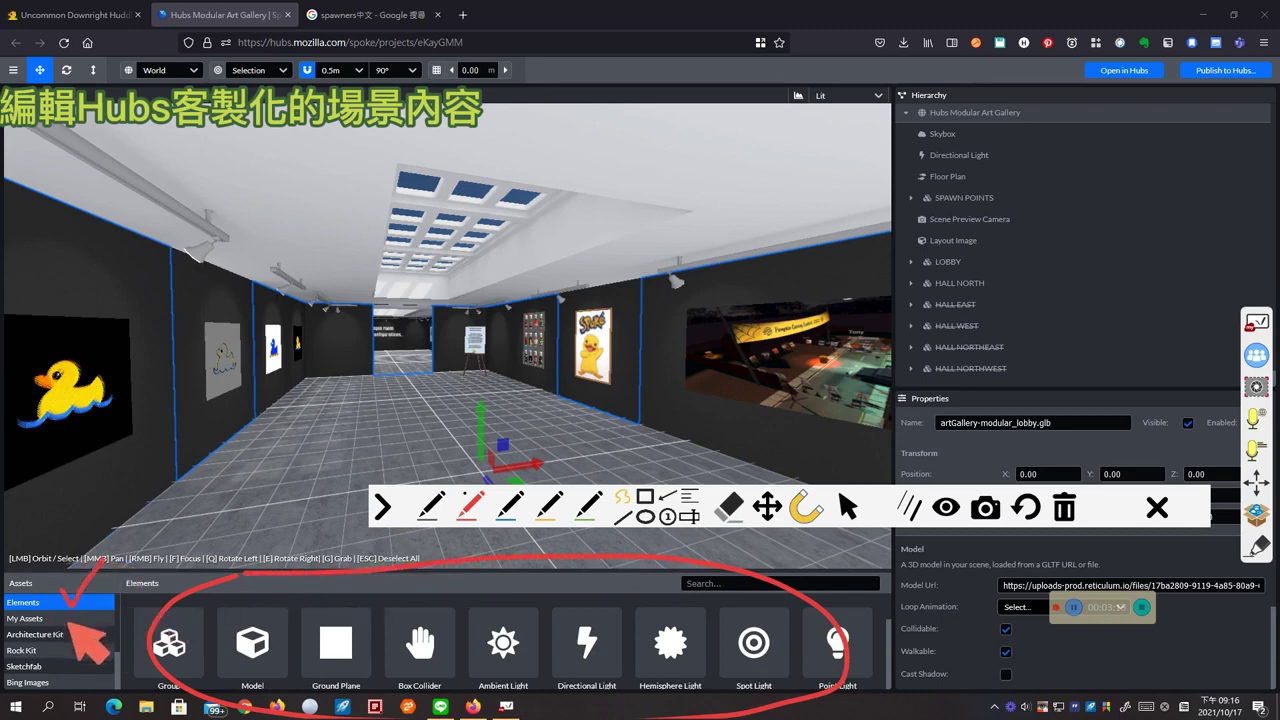
mouse_move(60, 624)
mouse_down()
mouse_move(80, 622)
mouse_move(72, 663)
mouse_up()
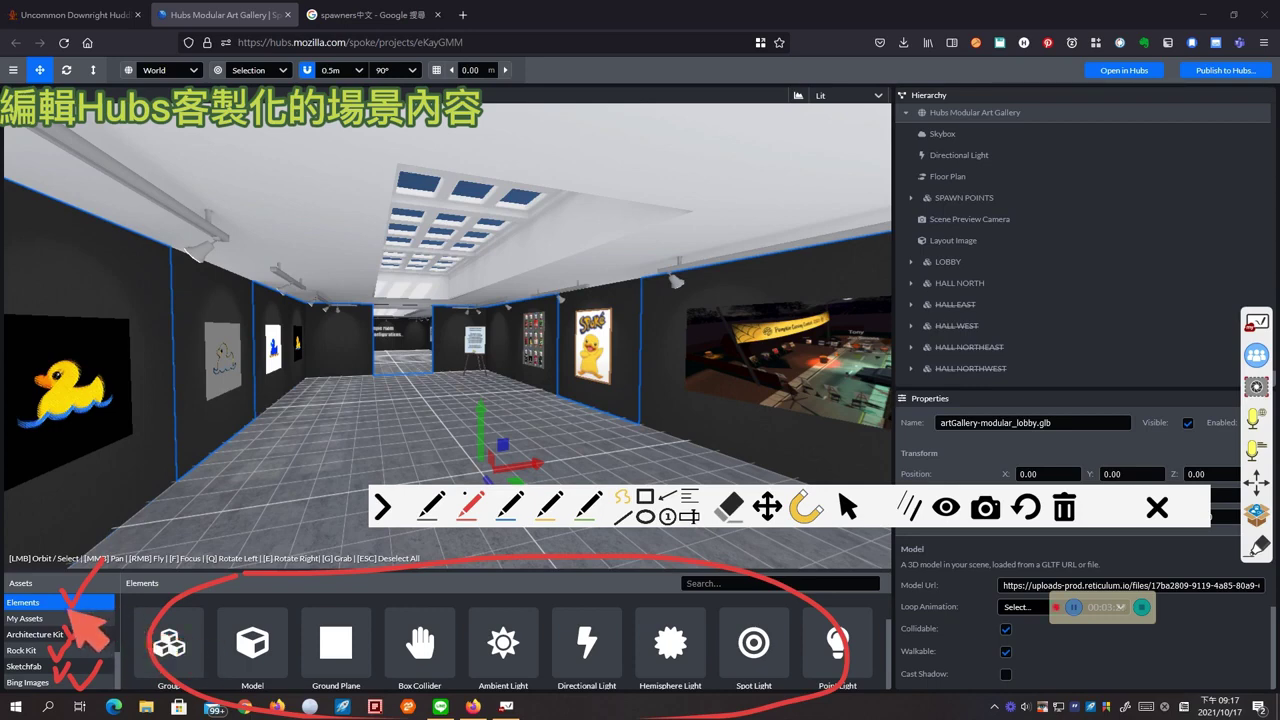
Step: Clear the red annotations around the asset sources, and enlarge the assets area to show all element types clear of the annotation toolbar
drag(100, 556, 62, 608)
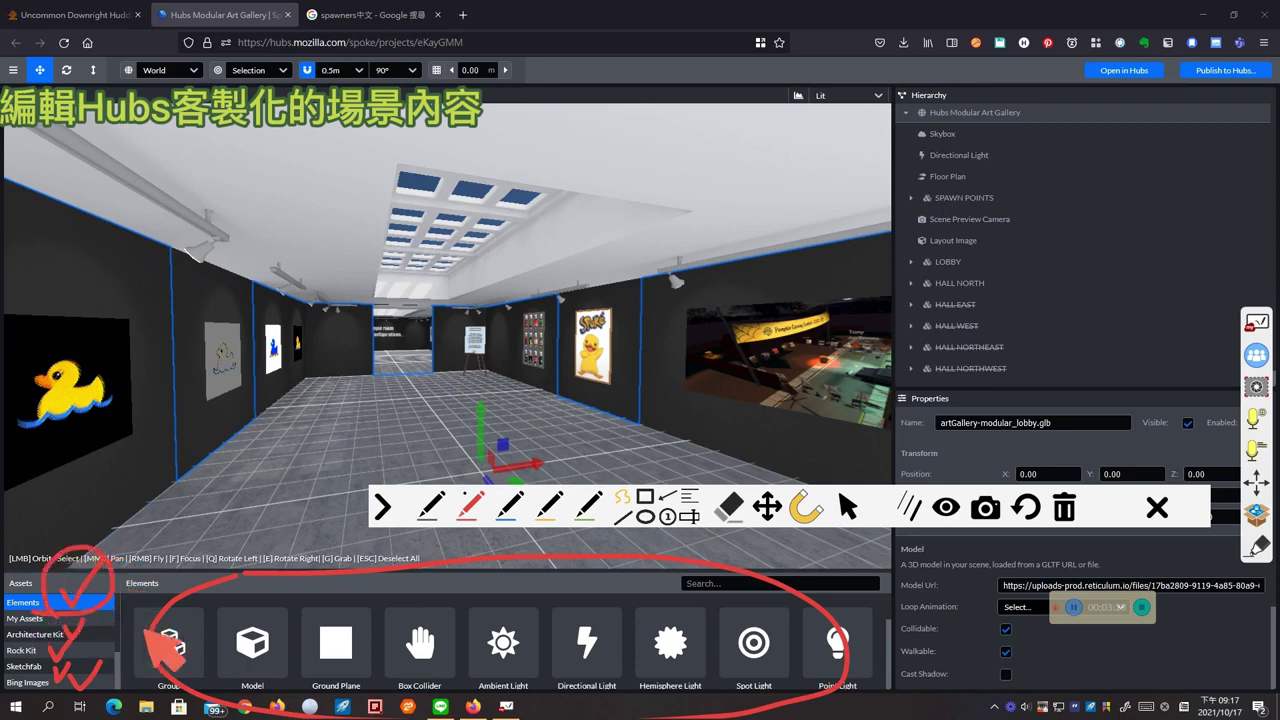
click(1066, 508)
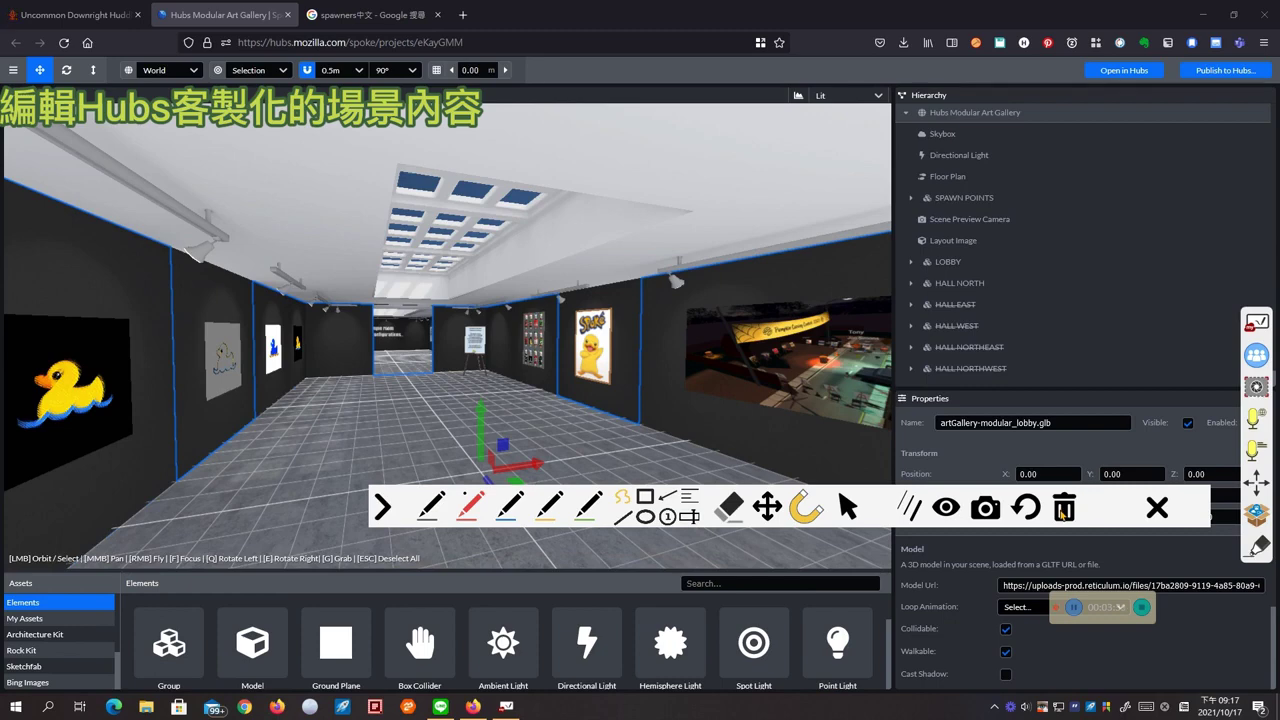
click(846, 507)
drag(595, 575, 643, 368)
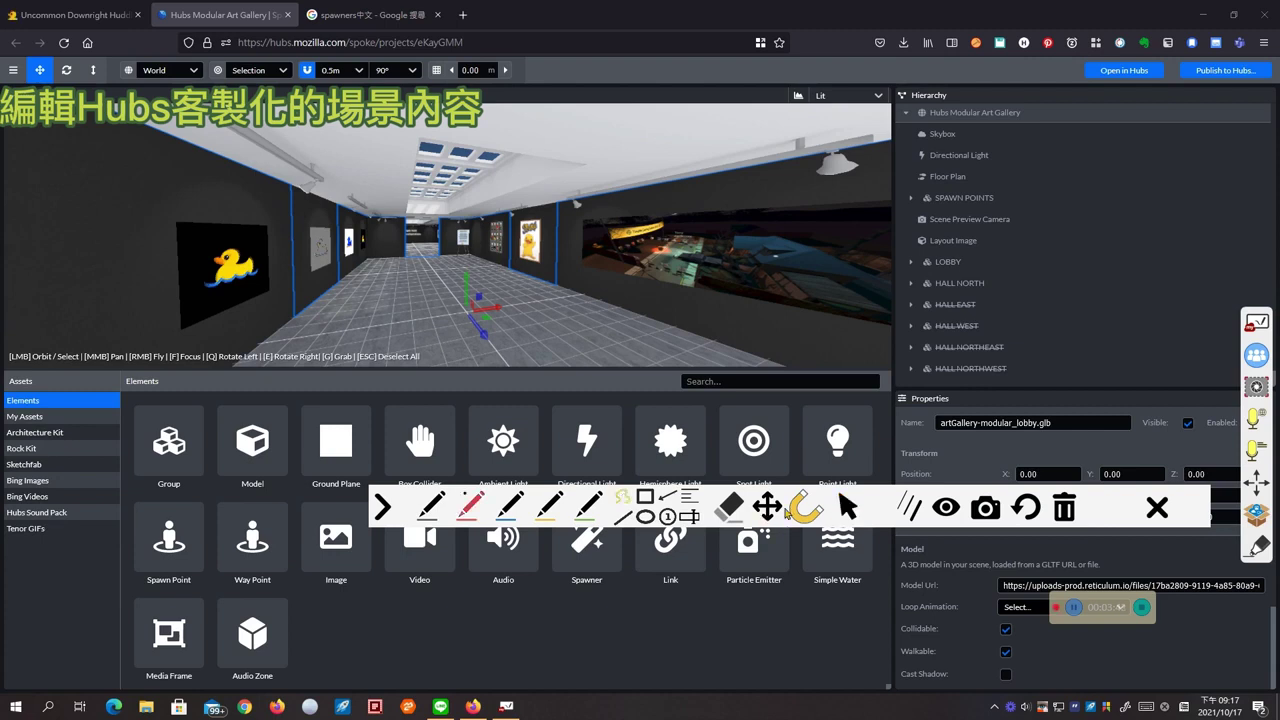
drag(520, 521, 534, 331)
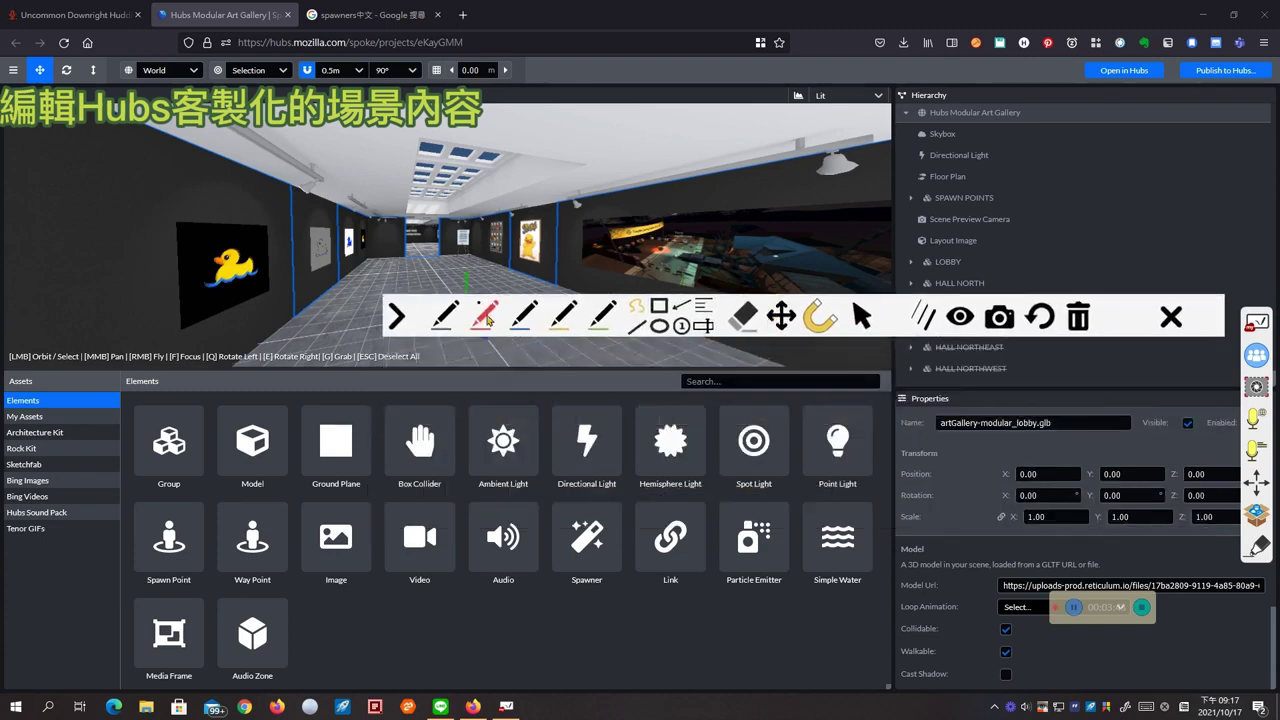
Step: Label the Image, Video and Audio elements with red numbered markers 1, 2 and 3, undoing any extra marks
click(486, 316)
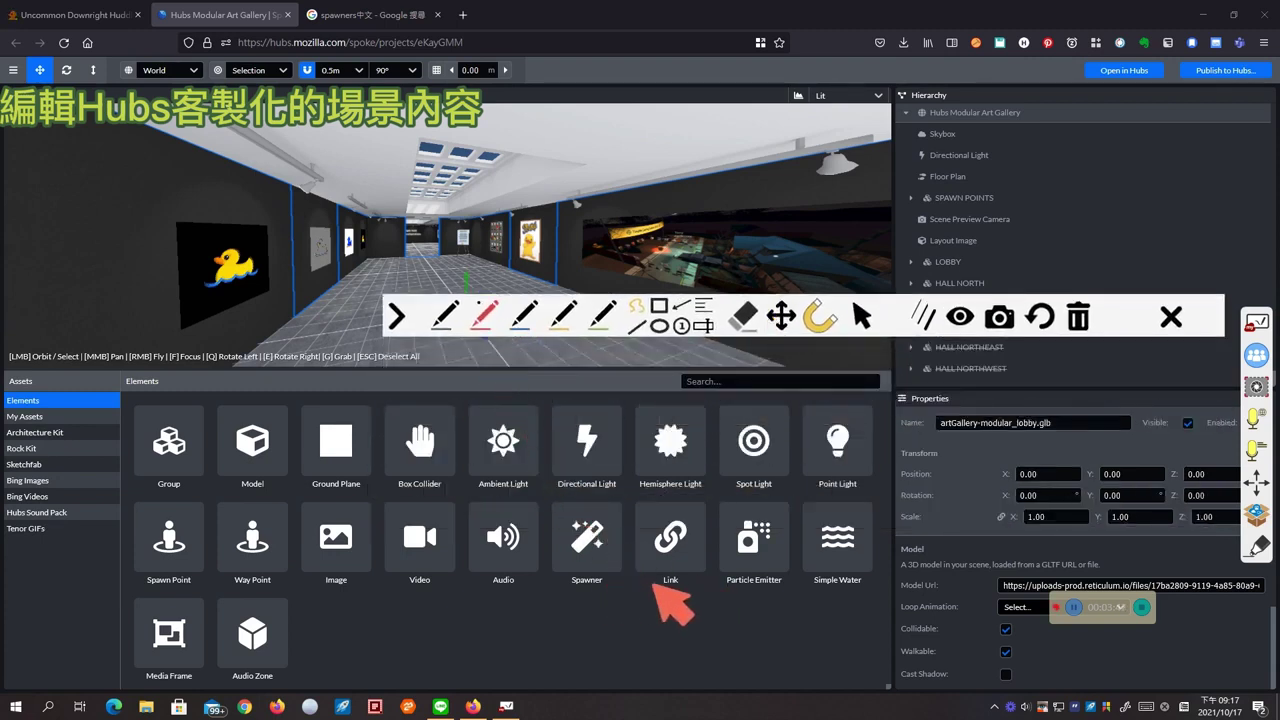
mouse_move(311, 598)
mouse_down()
mouse_move(315, 552)
mouse_move(374, 530)
mouse_move(327, 572)
mouse_up()
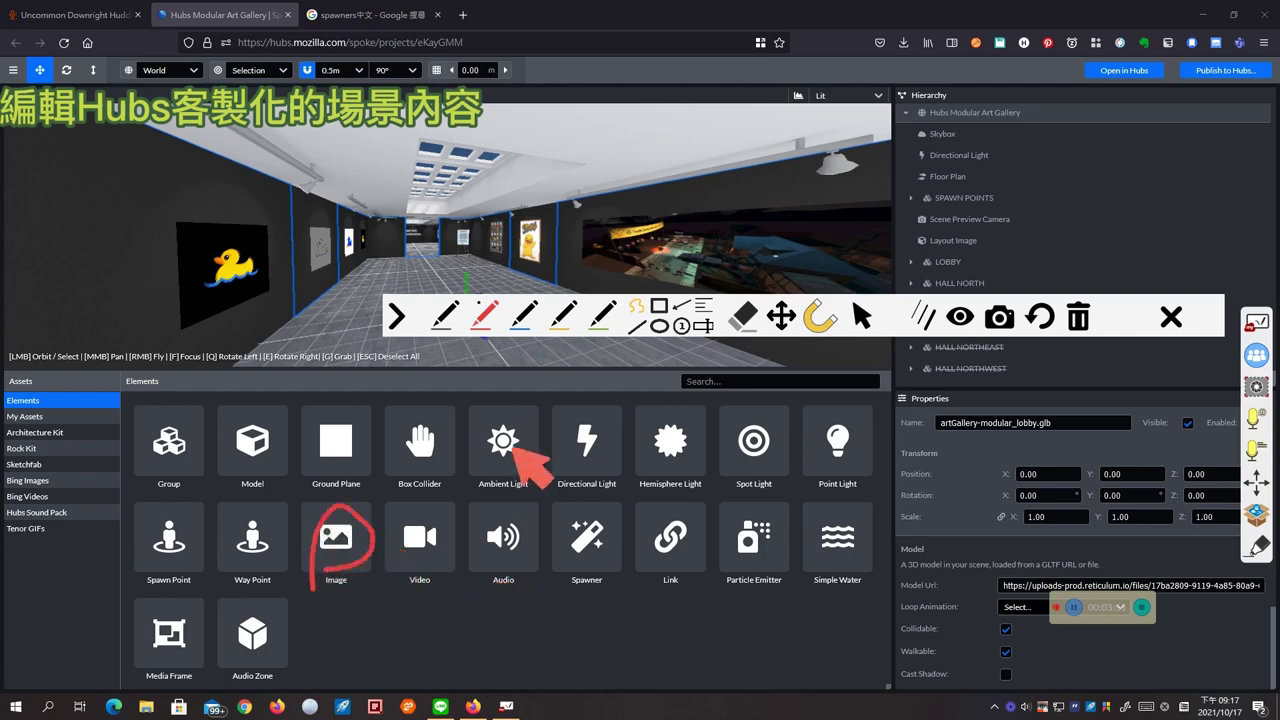
click(1044, 319)
click(680, 330)
click(330, 605)
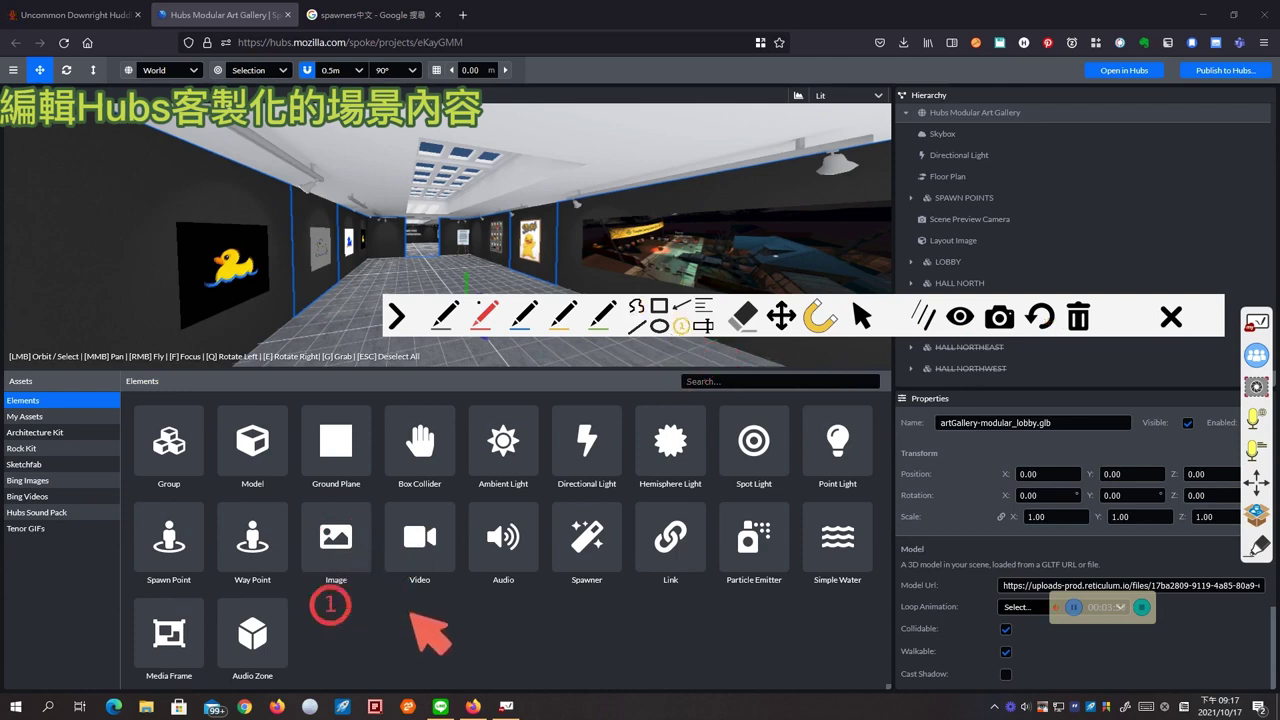
click(414, 613)
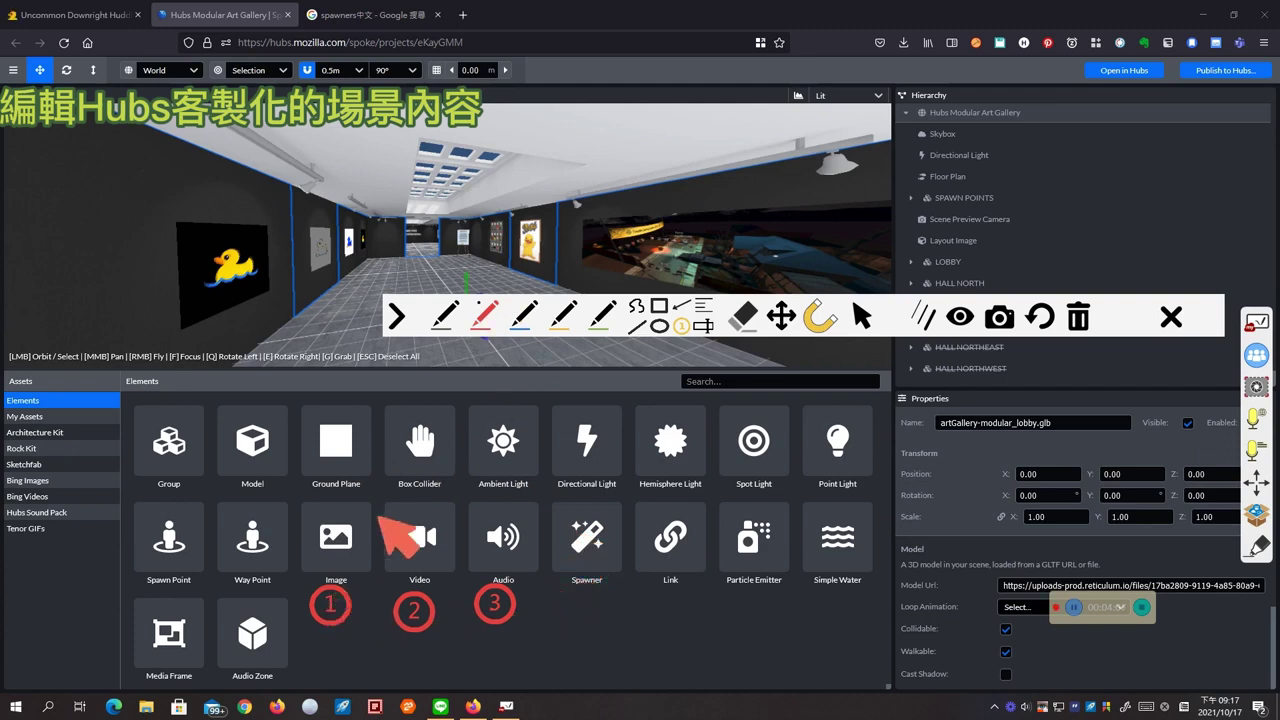
click(368, 478)
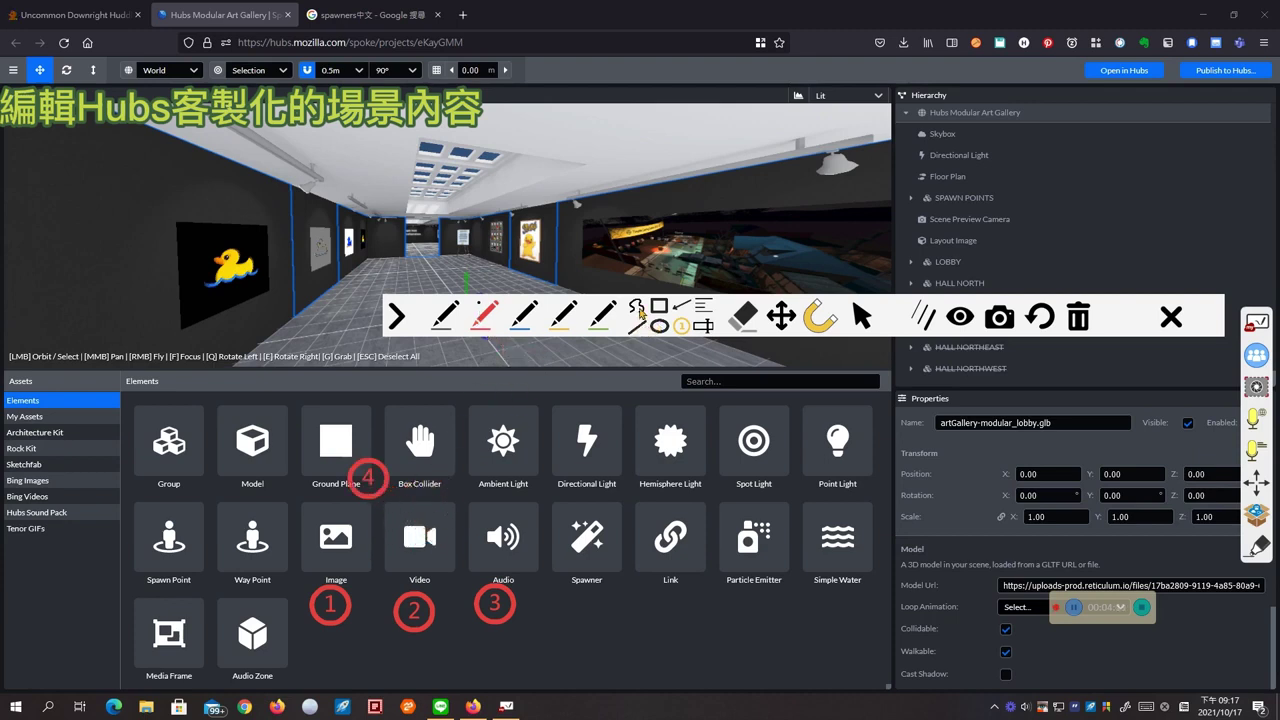
click(1036, 318)
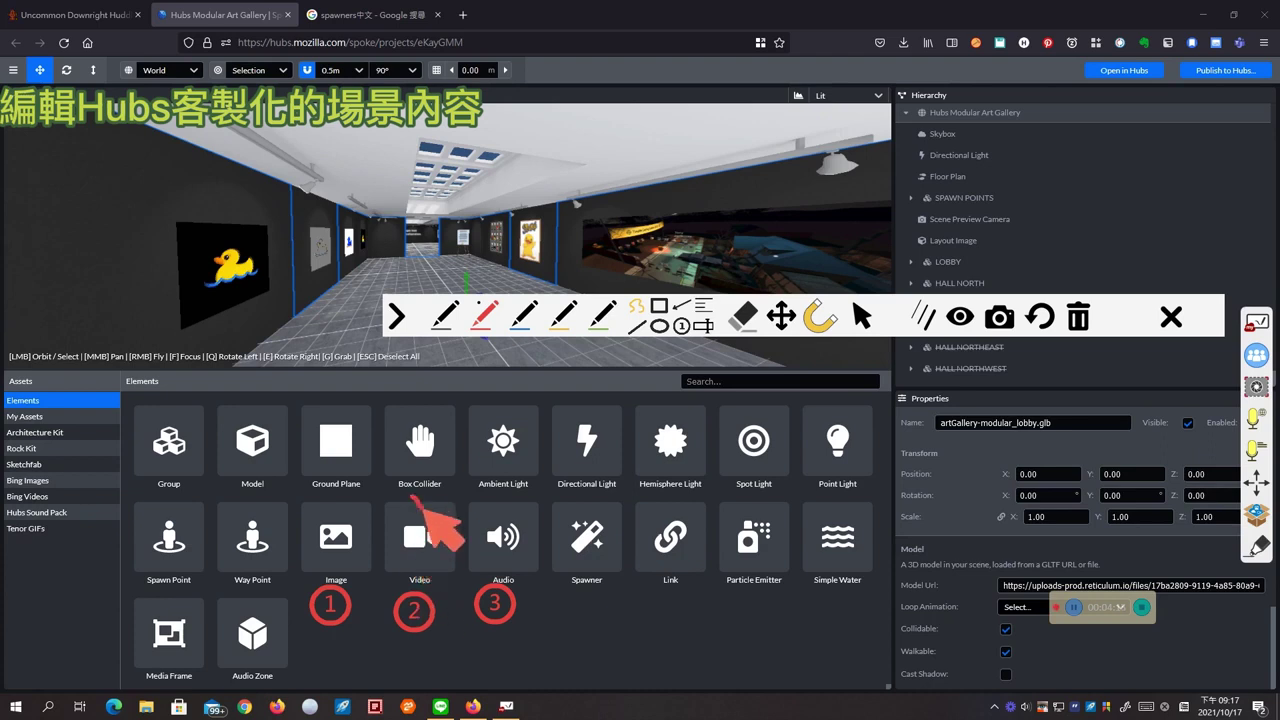
Step: Mark the Image and Video elements with red circles and a tick, and handwrite an underlined, circled "imgur" above them
mouse_move(455, 462)
mouse_down()
mouse_move(408, 512)
mouse_move(474, 464)
mouse_move(397, 525)
mouse_up()
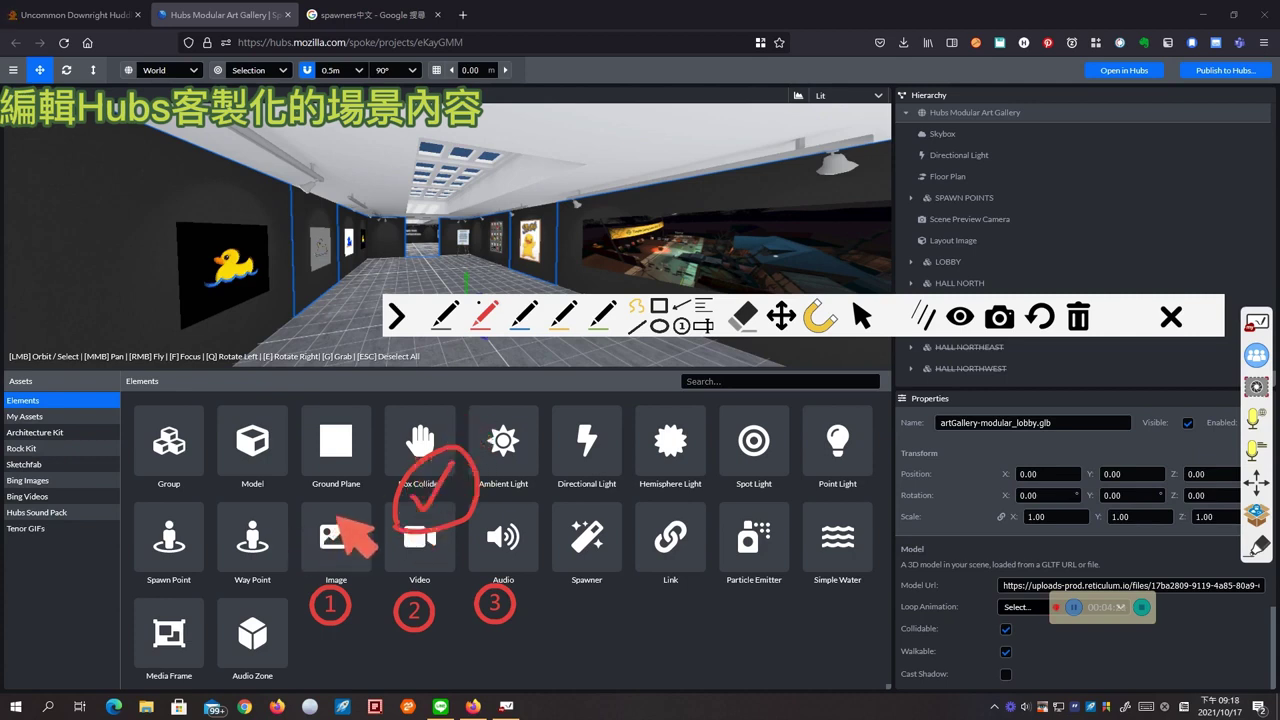
mouse_move(368, 455)
mouse_down()
mouse_move(318, 510)
mouse_move(364, 518)
mouse_up()
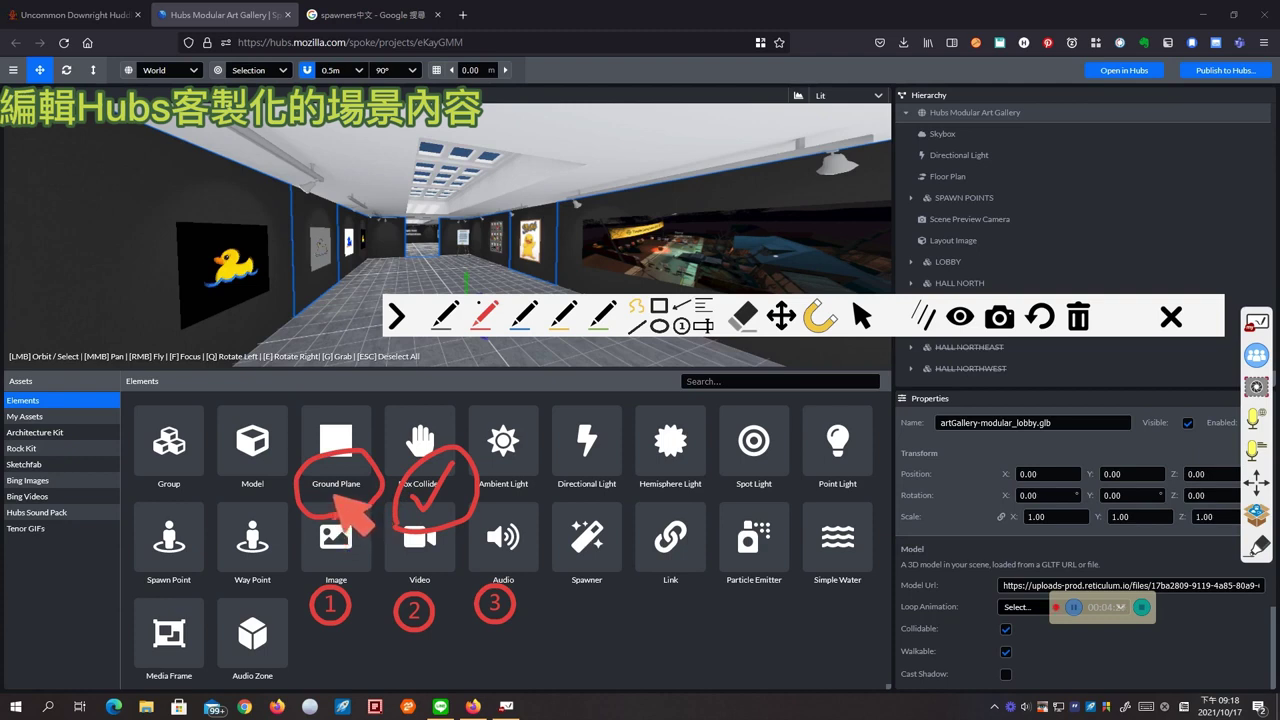
mouse_move(372, 378)
mouse_down()
mouse_move(404, 409)
mouse_move(418, 402)
mouse_move(404, 433)
mouse_up()
mouse_move(447, 376)
mouse_down()
mouse_move(478, 400)
mouse_move(527, 386)
mouse_up()
drag(294, 418, 554, 447)
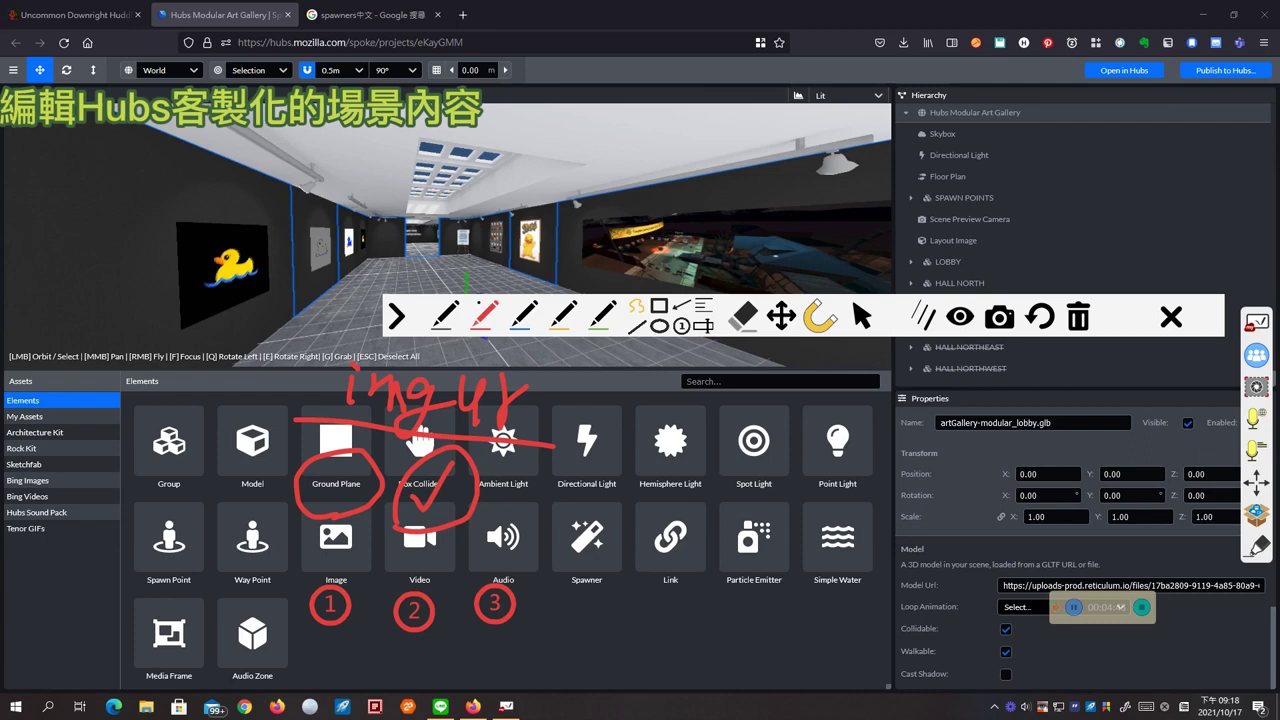
mouse_move(298, 392)
mouse_down()
mouse_move(300, 370)
mouse_move(490, 328)
mouse_move(536, 450)
mouse_move(280, 414)
mouse_move(288, 372)
mouse_up()
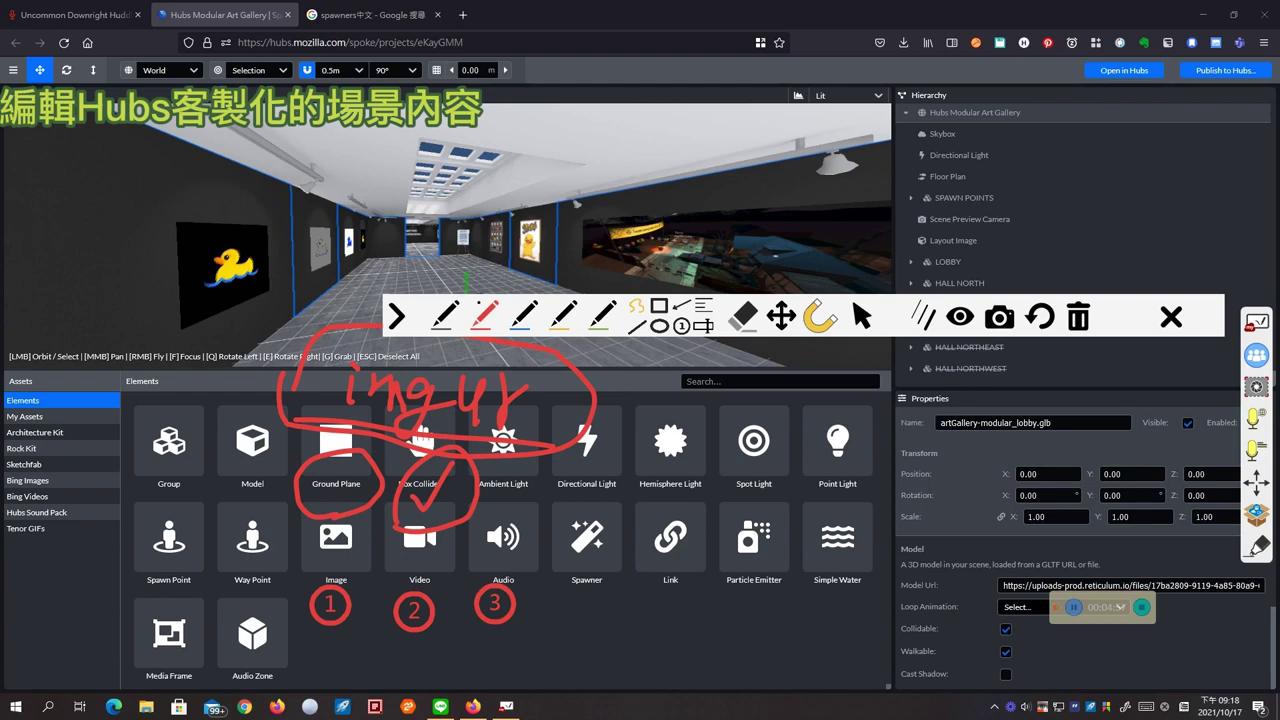
mouse_move(265, 540)
mouse_down()
mouse_move(400, 482)
mouse_move(486, 546)
mouse_move(372, 595)
mouse_move(256, 534)
mouse_up()
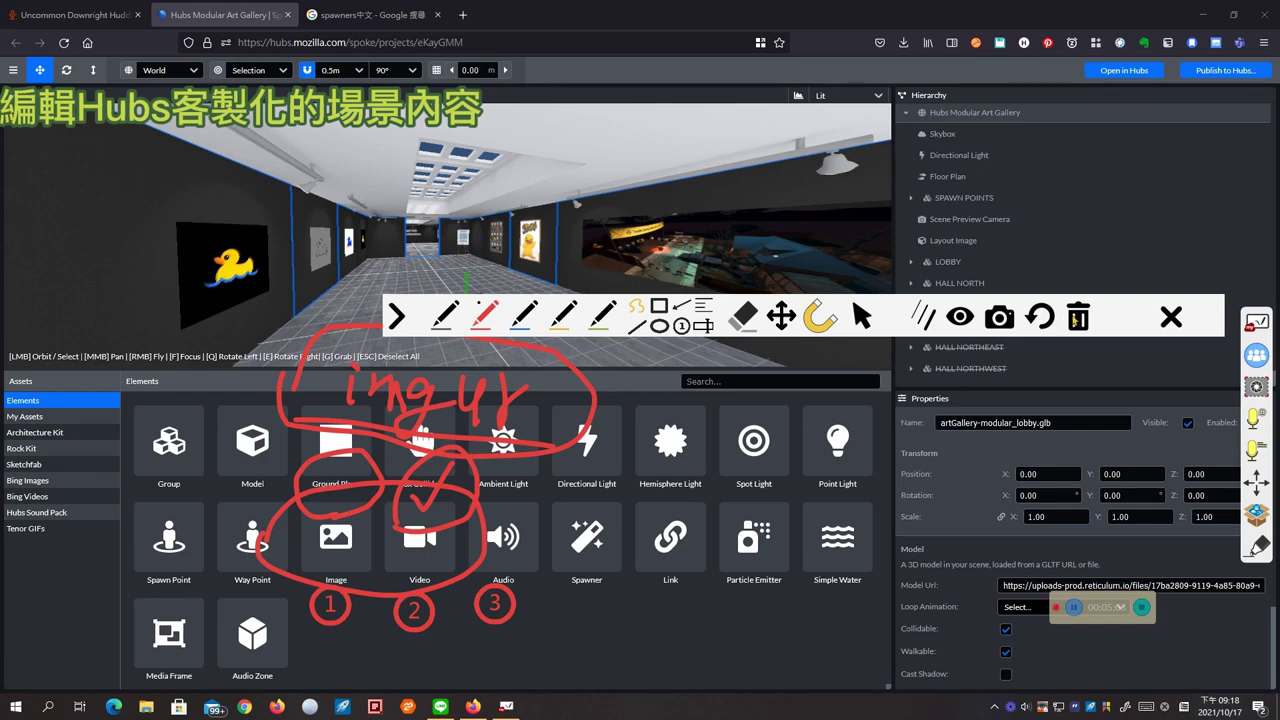
Step: Clear all annotations and close the annotation toolbar, and shrink the assets area to give the gallery view more room
click(1073, 318)
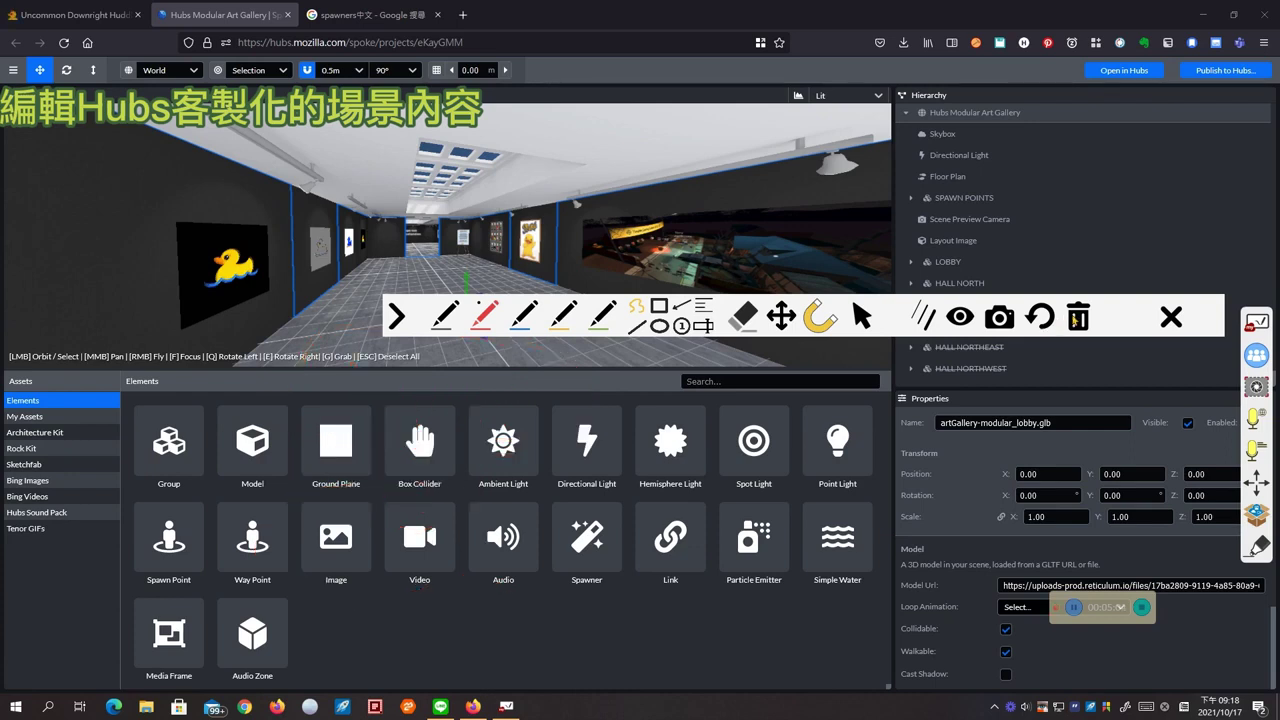
click(1171, 317)
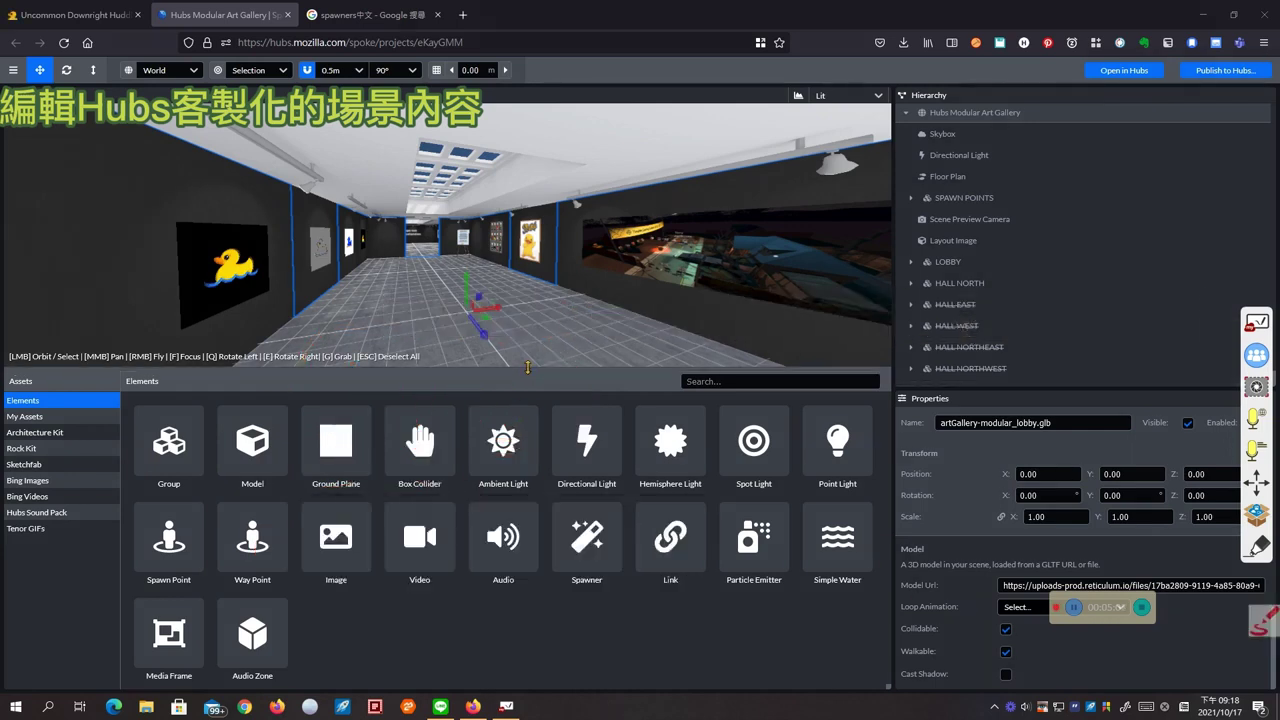
drag(527, 367, 529, 535)
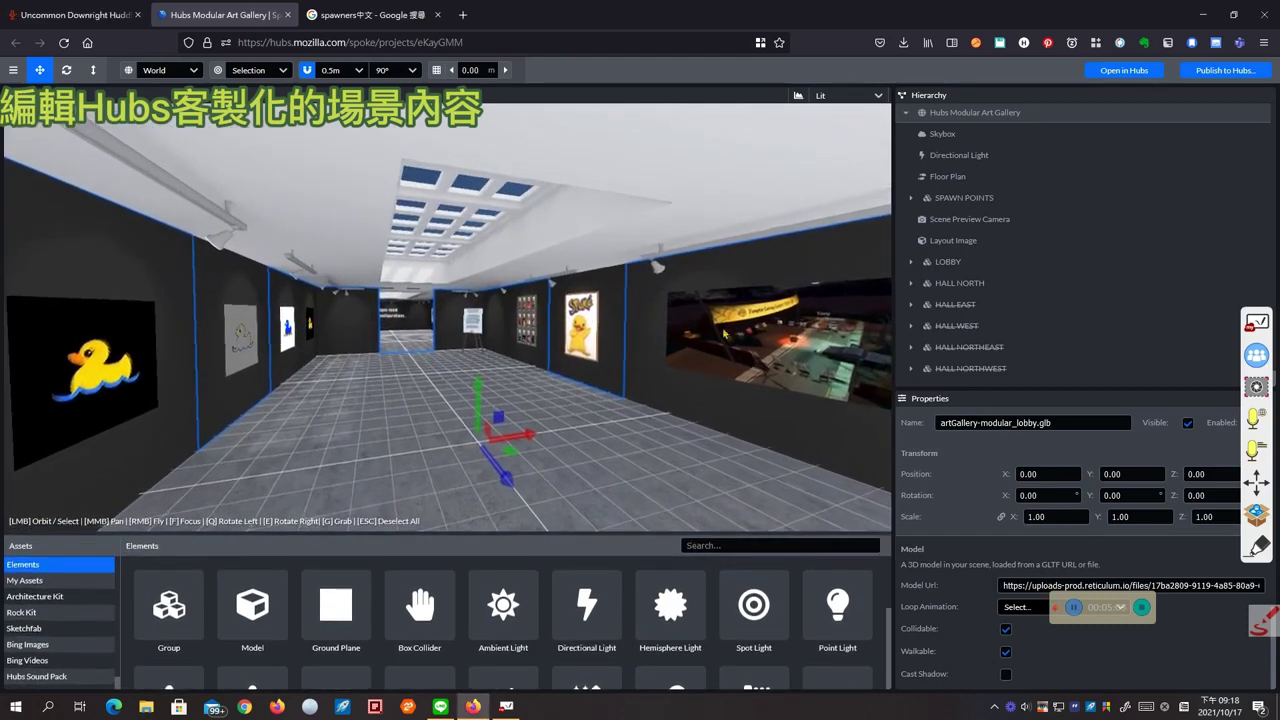
Step: Delete the yellow duck poster picture_spokemon.glb from the wall beside the pumpkin carving image
click(724, 334)
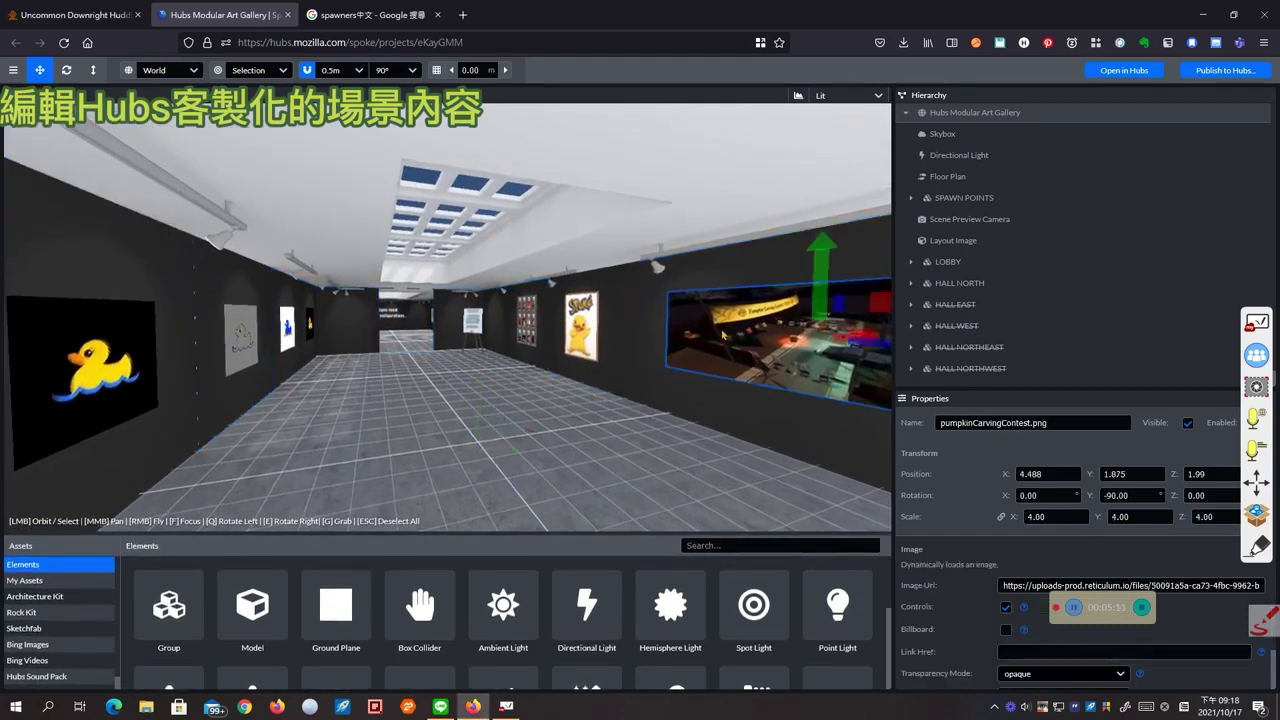
click(578, 325)
click(526, 322)
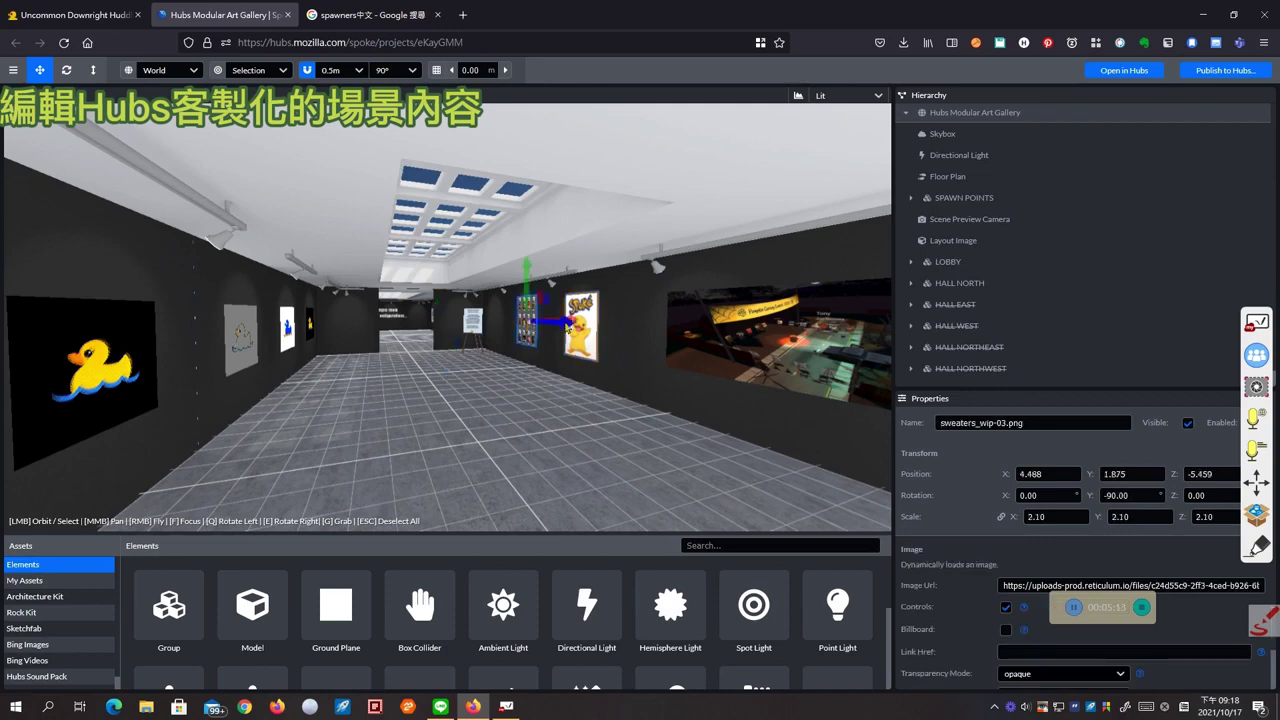
click(578, 327)
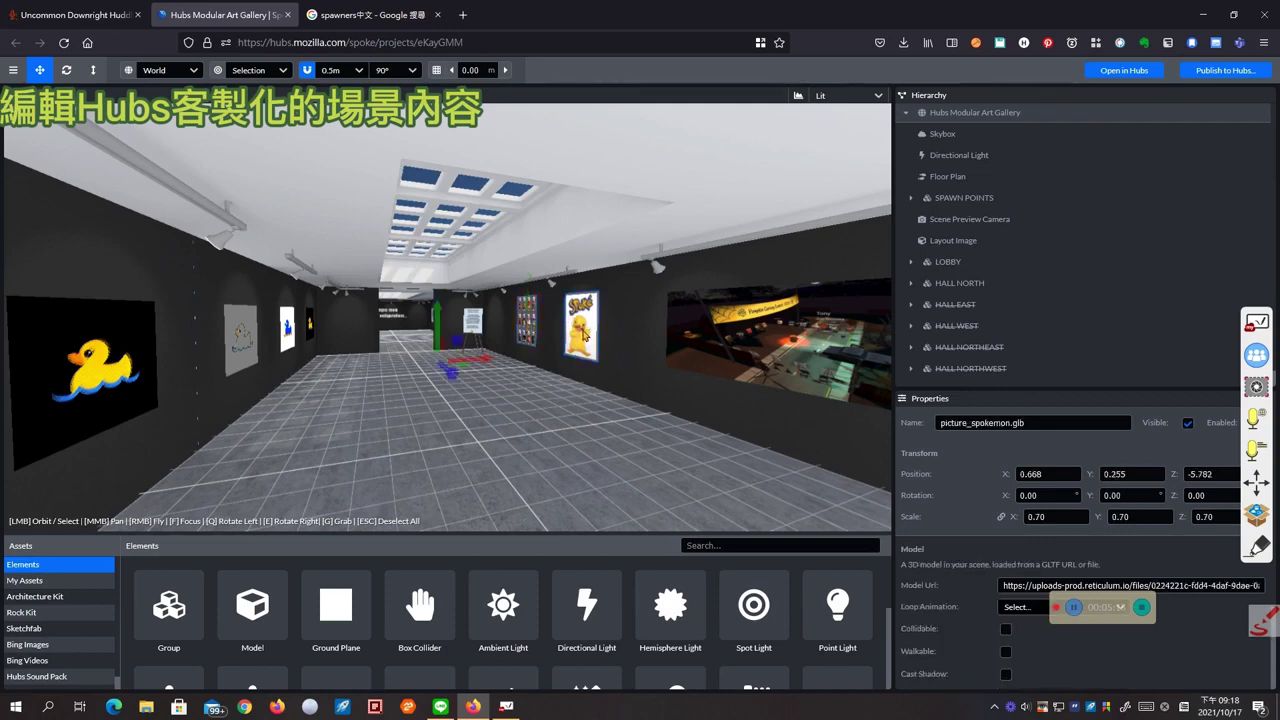
key(Delete)
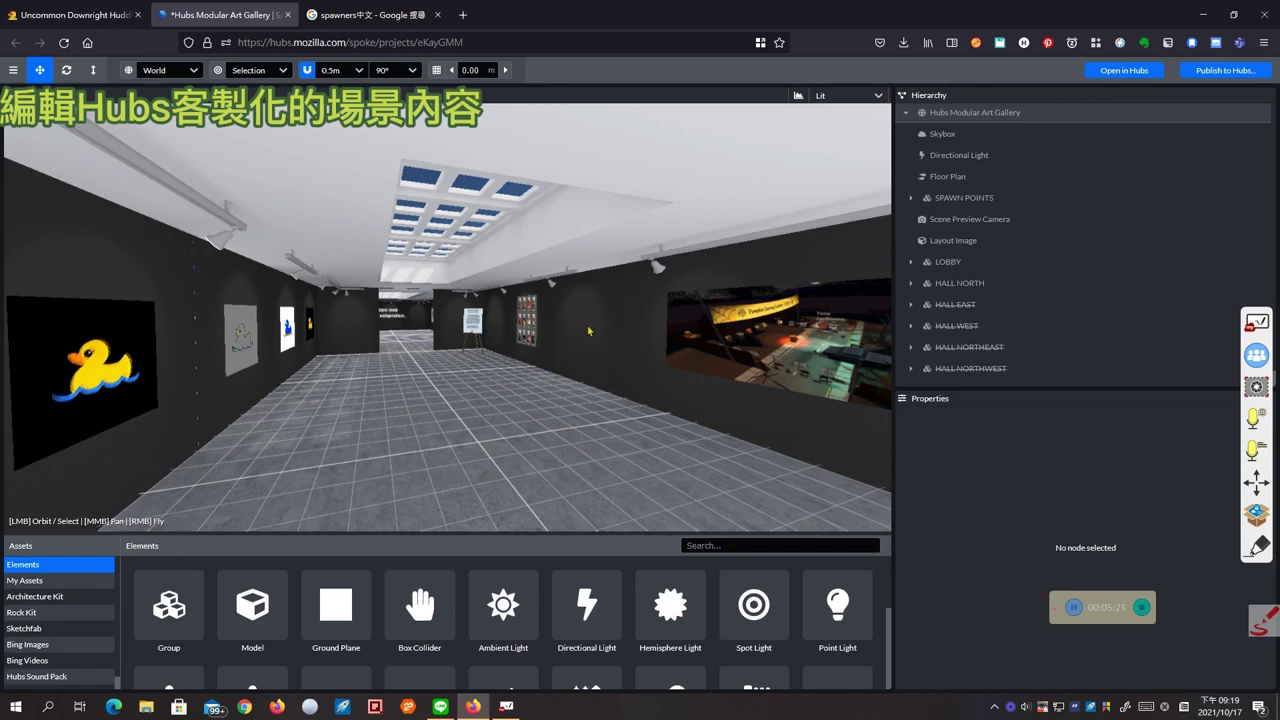
Step: Select the pumpkinCarvingContest.png wall image and examine its name, position, scale and Image Url properties
click(739, 341)
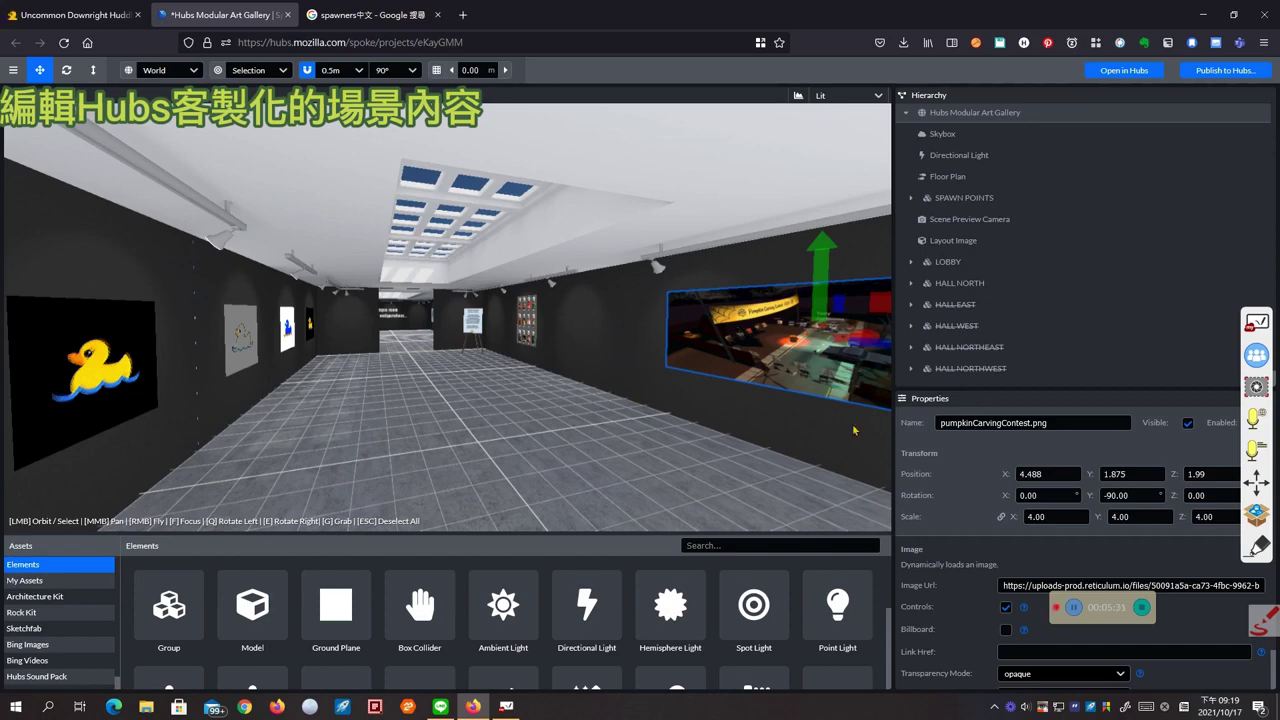
drag(1107, 613, 1123, 672)
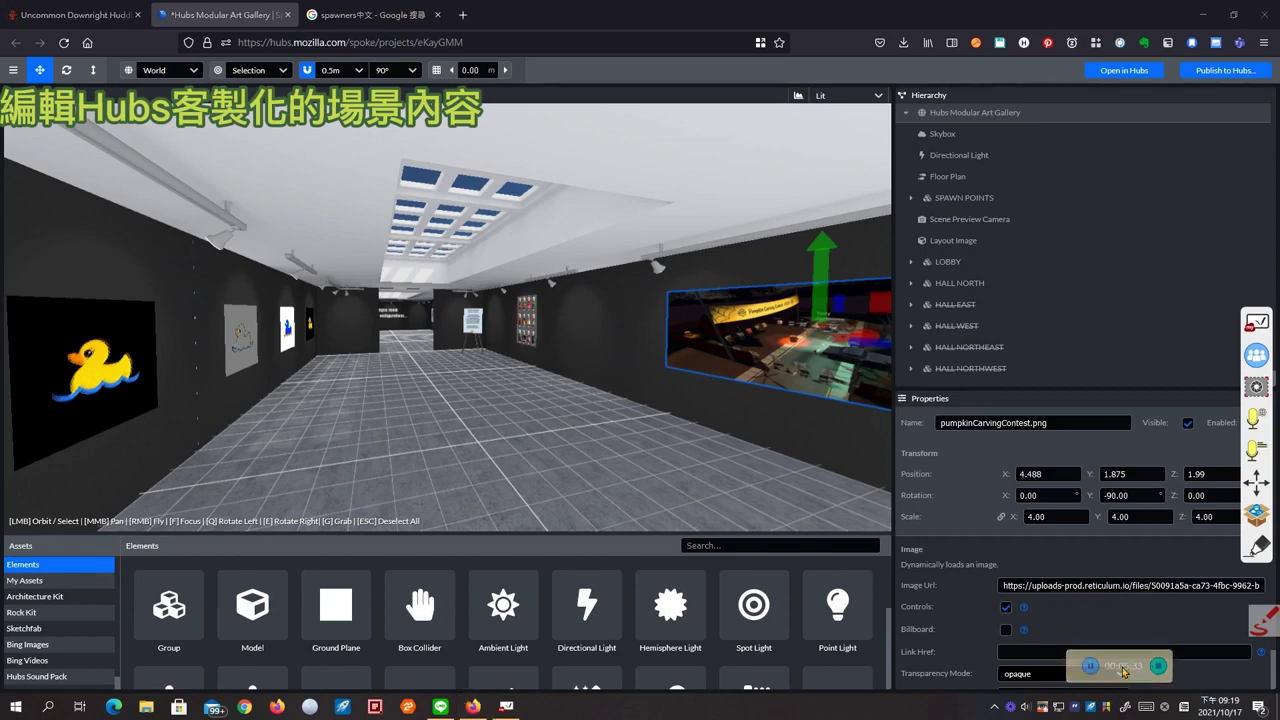
click(1076, 585)
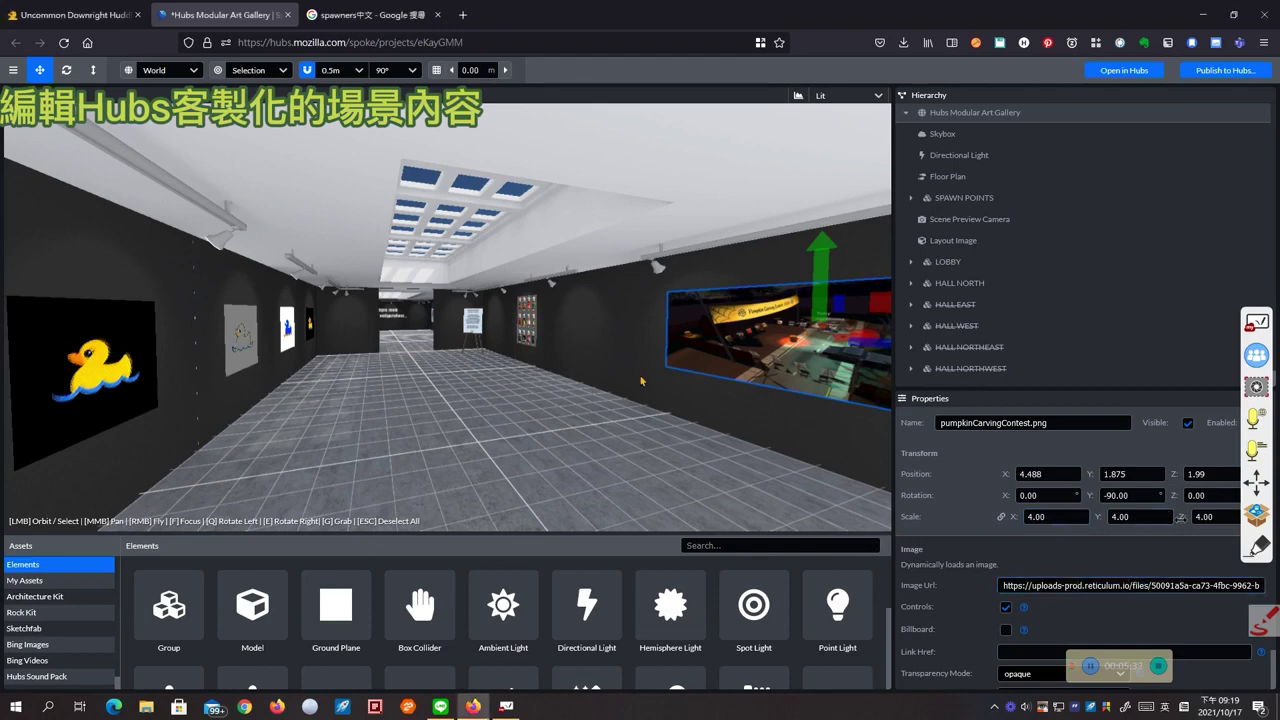
click(1128, 516)
click(1043, 474)
drag(1050, 422, 879, 416)
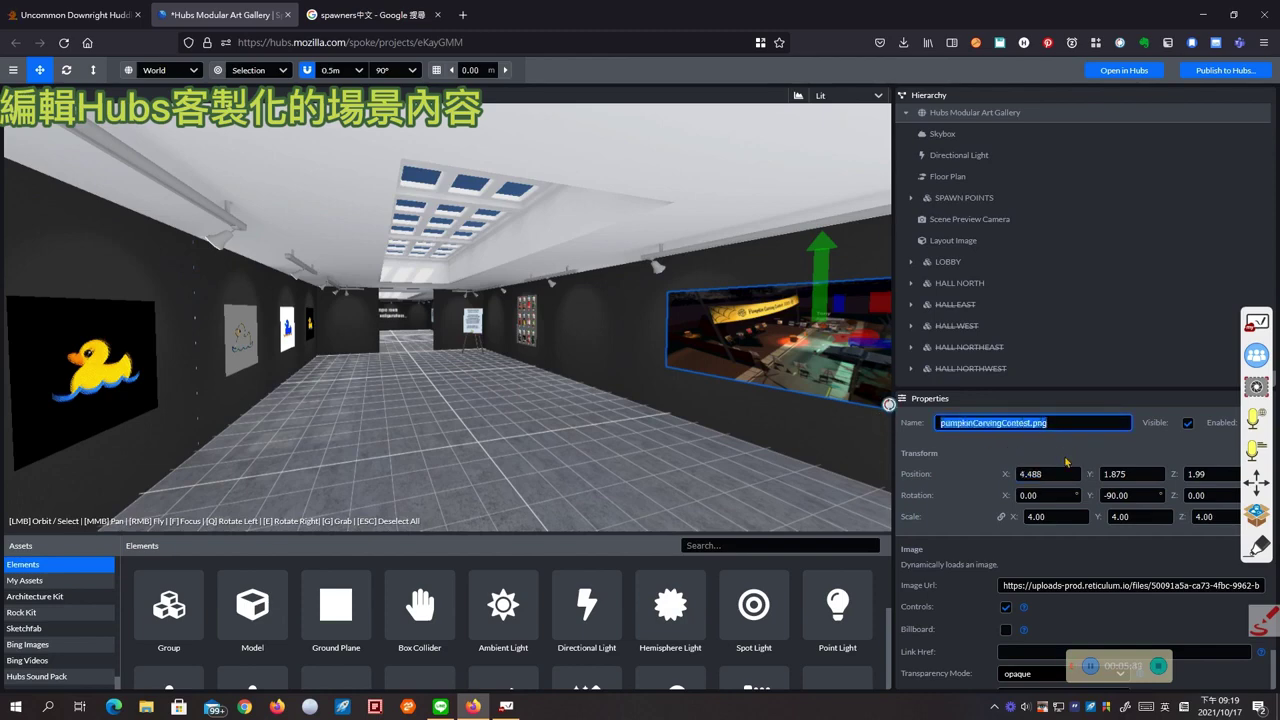
click(1053, 587)
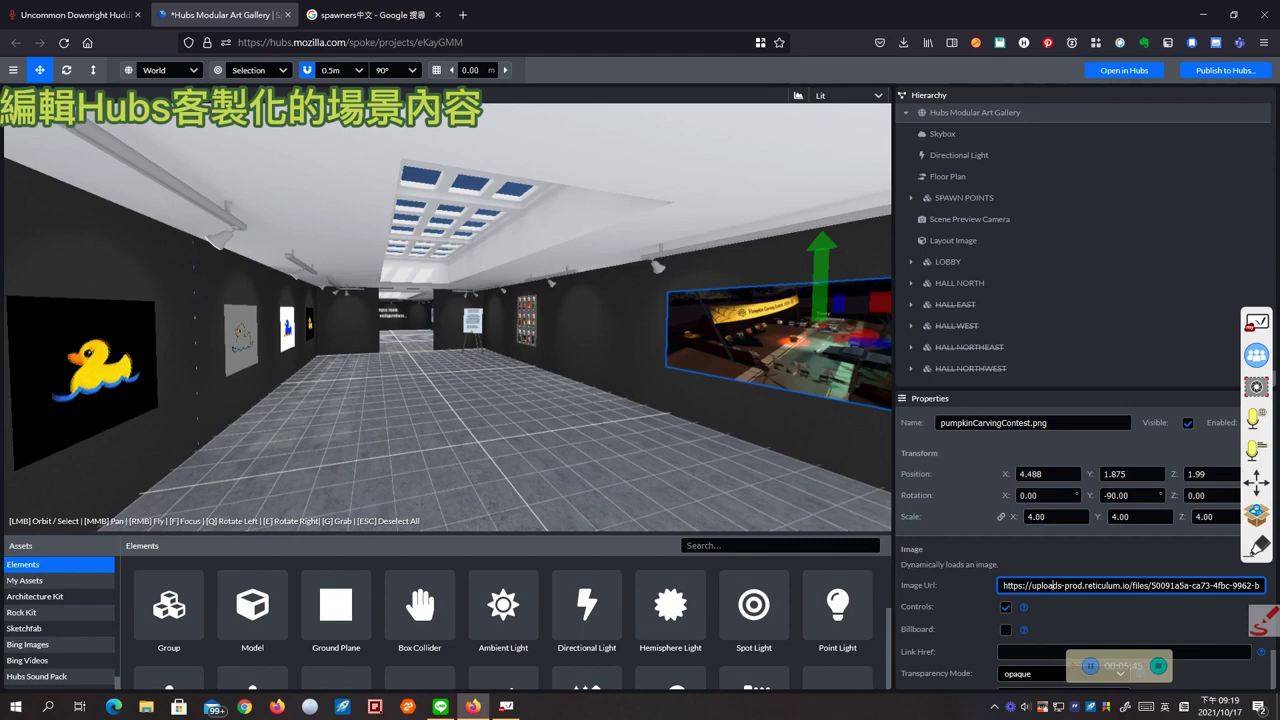
Step: Open imgur.com in a new browser tab
click(463, 15)
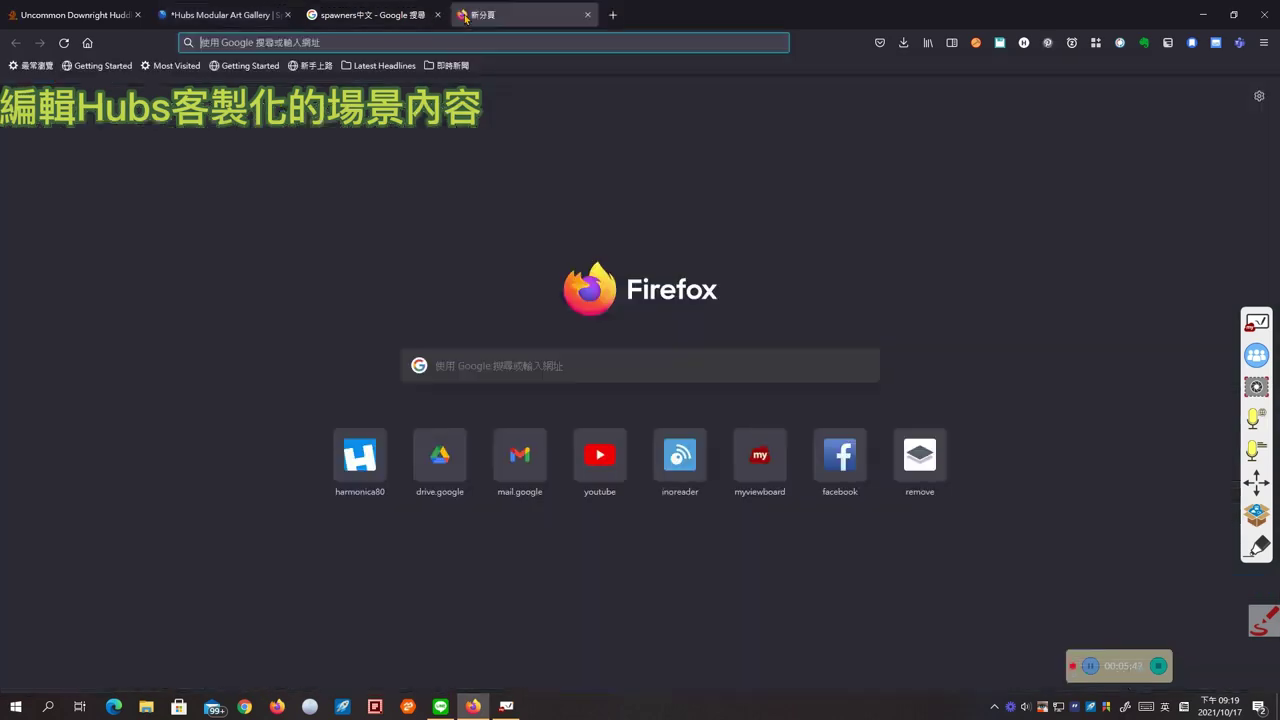
text(imgur.com/)
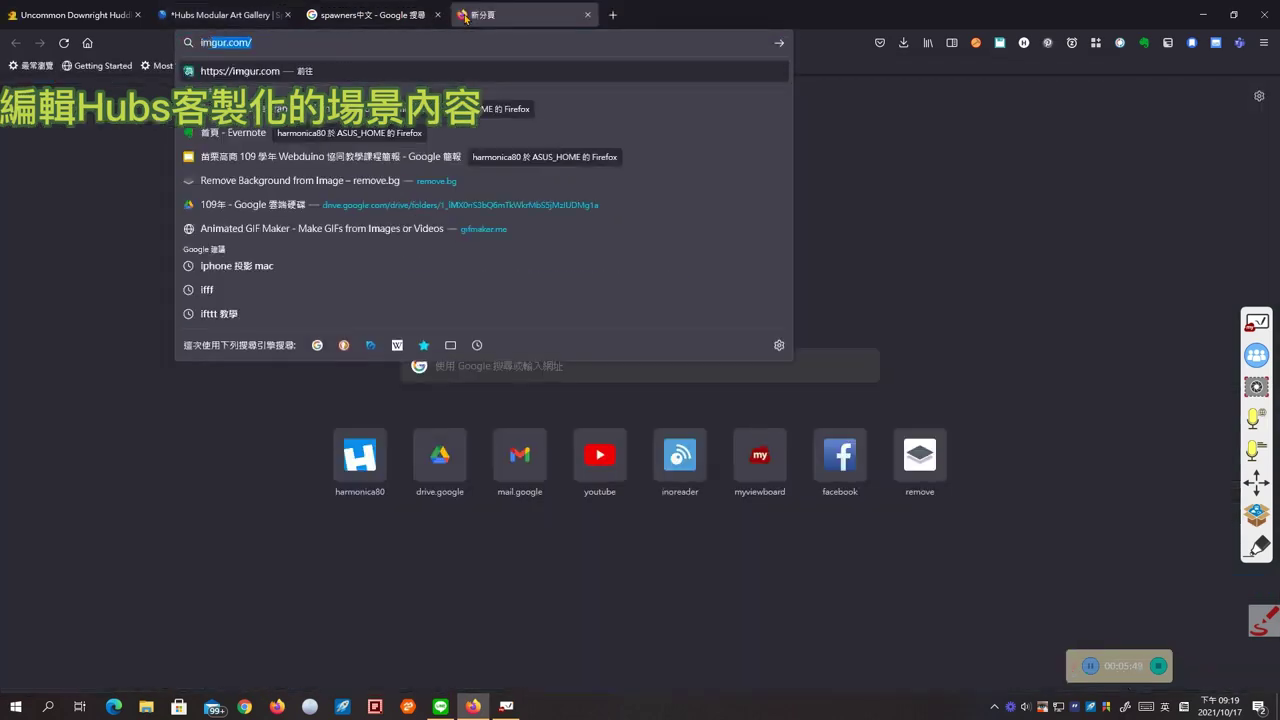
key(Return)
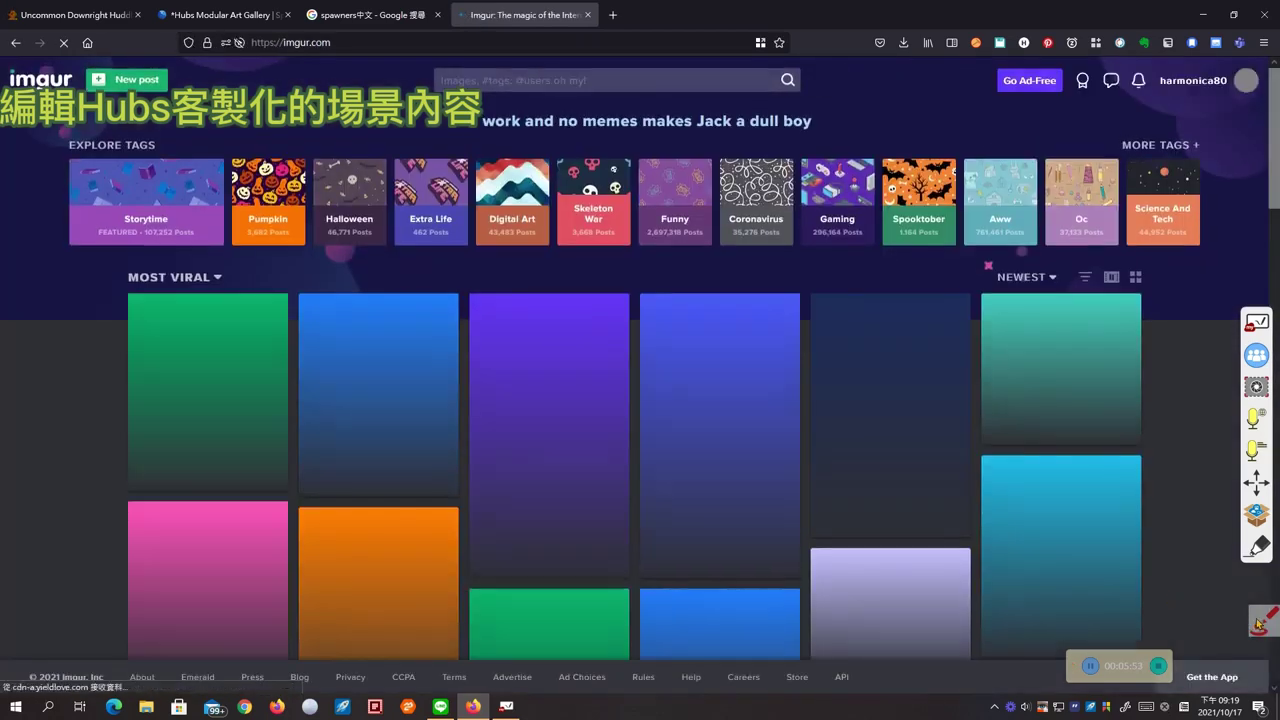
Step: Circle the imgur address and New post in red, handwrite an underlined "ctrl+v" beside them, and close the annotation toolbar
mouse_move(325, 68)
mouse_down()
mouse_move(240, 63)
mouse_move(336, 27)
mouse_move(291, 77)
mouse_up()
mouse_move(1123, 325)
mouse_down()
mouse_move(1090, 372)
mouse_move(1100, 396)
mouse_move(1046, 423)
mouse_move(1043, 478)
mouse_move(997, 612)
mouse_up()
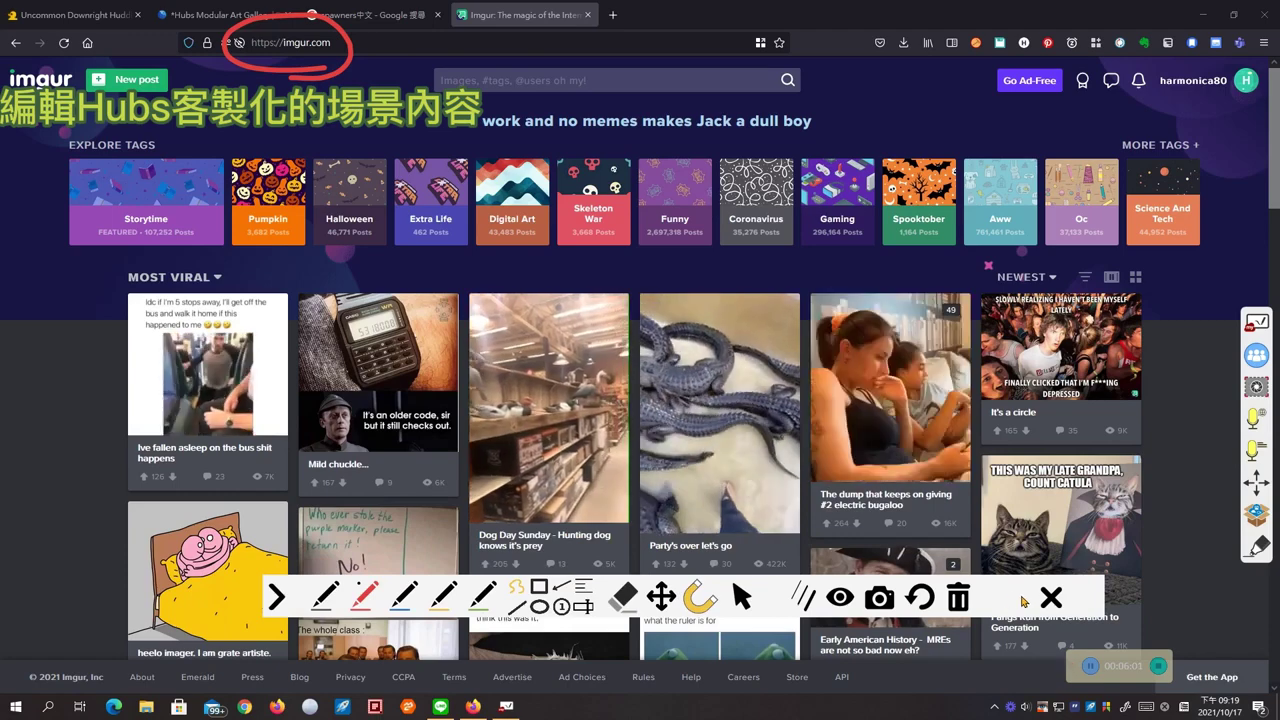
mouse_move(110, 100)
mouse_down()
mouse_move(44, 70)
mouse_move(194, 50)
mouse_move(115, 103)
mouse_up()
mouse_move(292, 118)
mouse_down()
mouse_move(258, 145)
mouse_move(328, 168)
mouse_up()
drag(304, 141, 386, 126)
mouse_move(410, 78)
mouse_down()
mouse_move(408, 172)
mouse_move(468, 147)
mouse_move(454, 180)
mouse_up()
drag(483, 130, 511, 162)
drag(511, 162, 546, 97)
drag(205, 180, 625, 212)
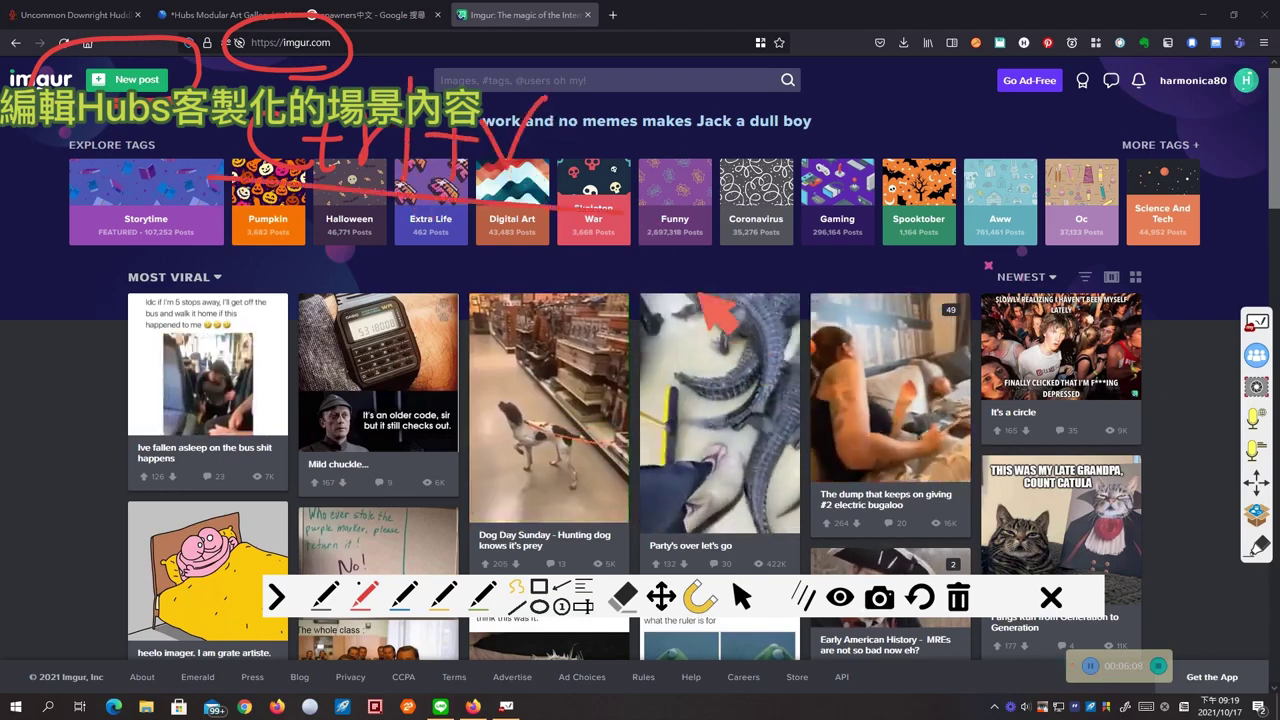
click(1050, 597)
Step: Upload the book-list image from the clipboard to imgur and copy the uploaded image's link
key(ctrl+v)
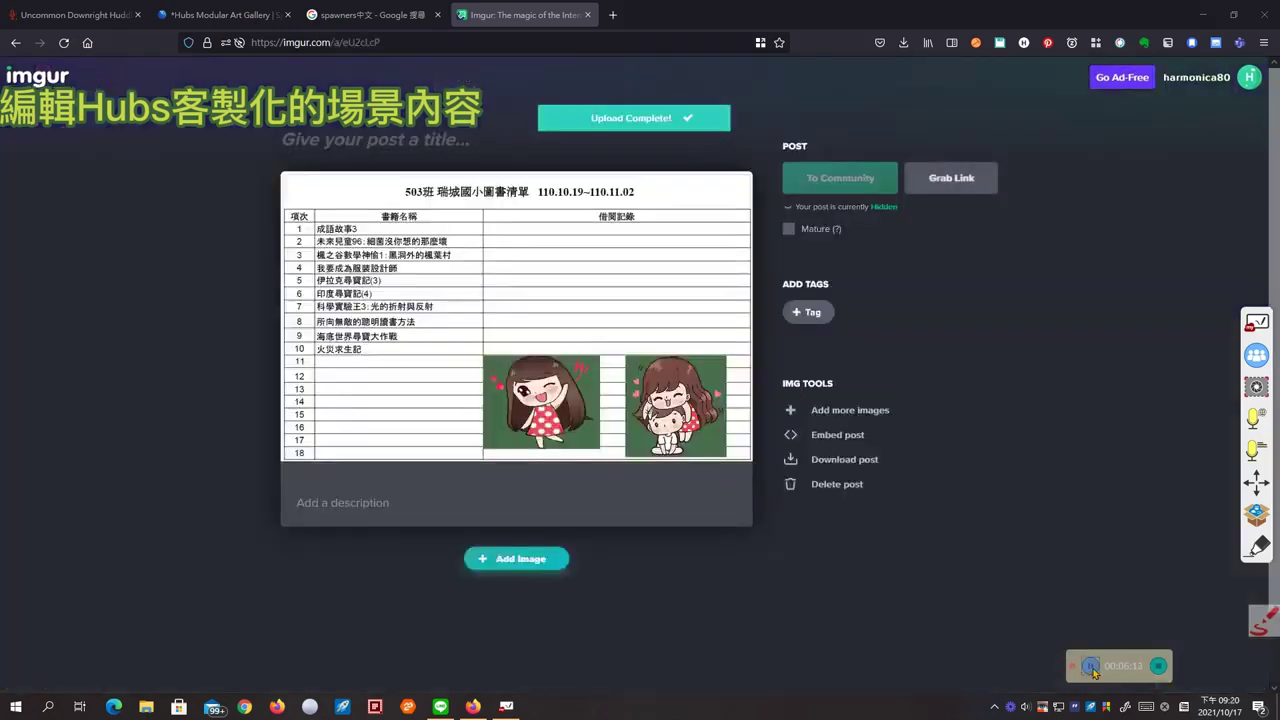
right_click(515, 248)
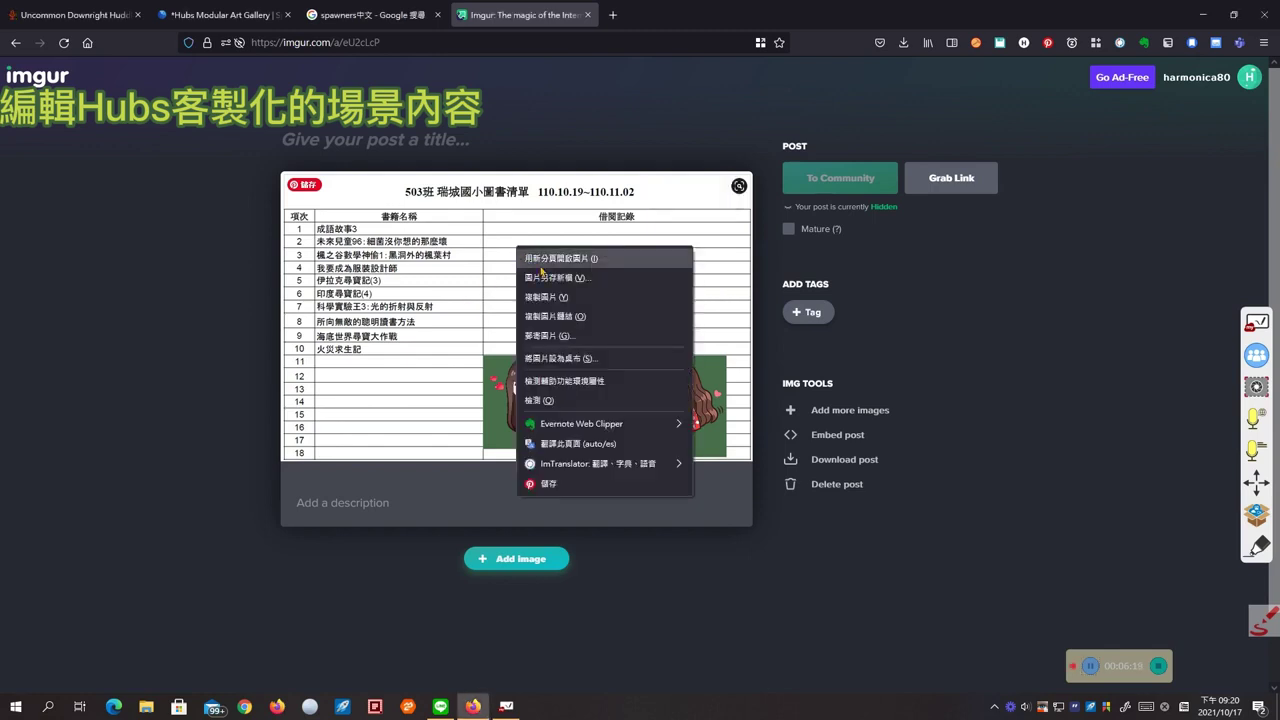
click(599, 317)
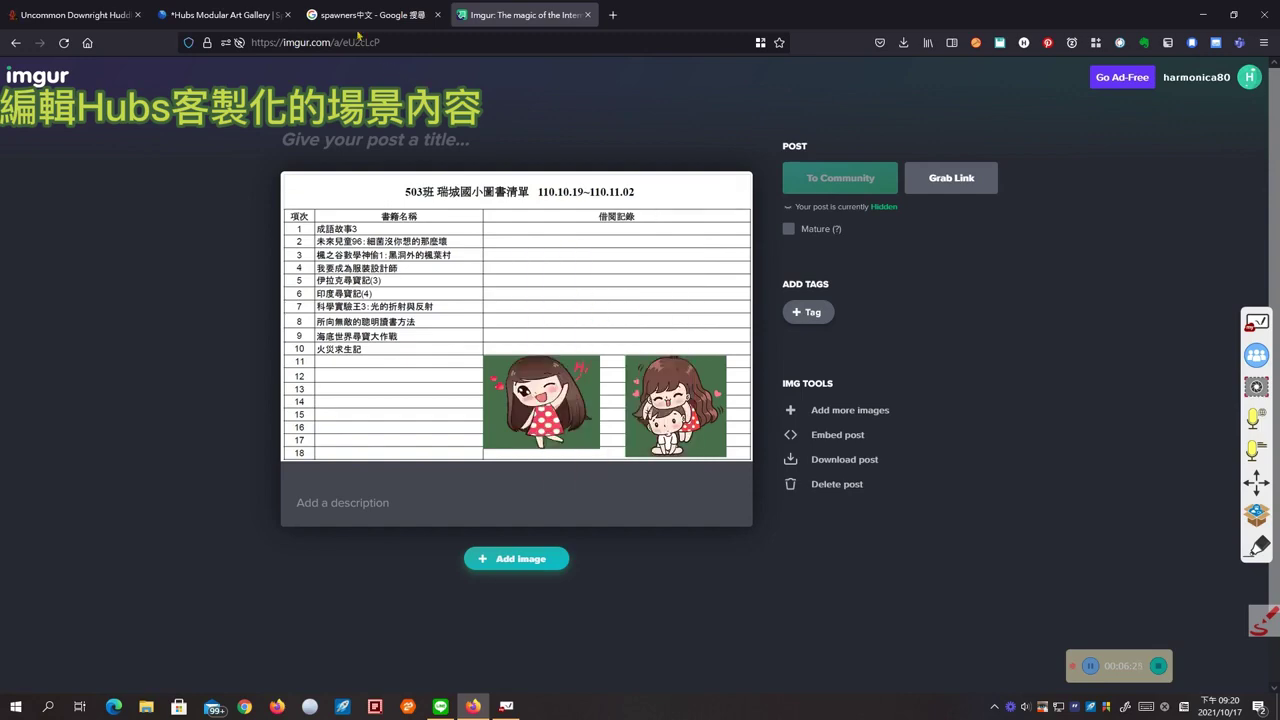
click(220, 22)
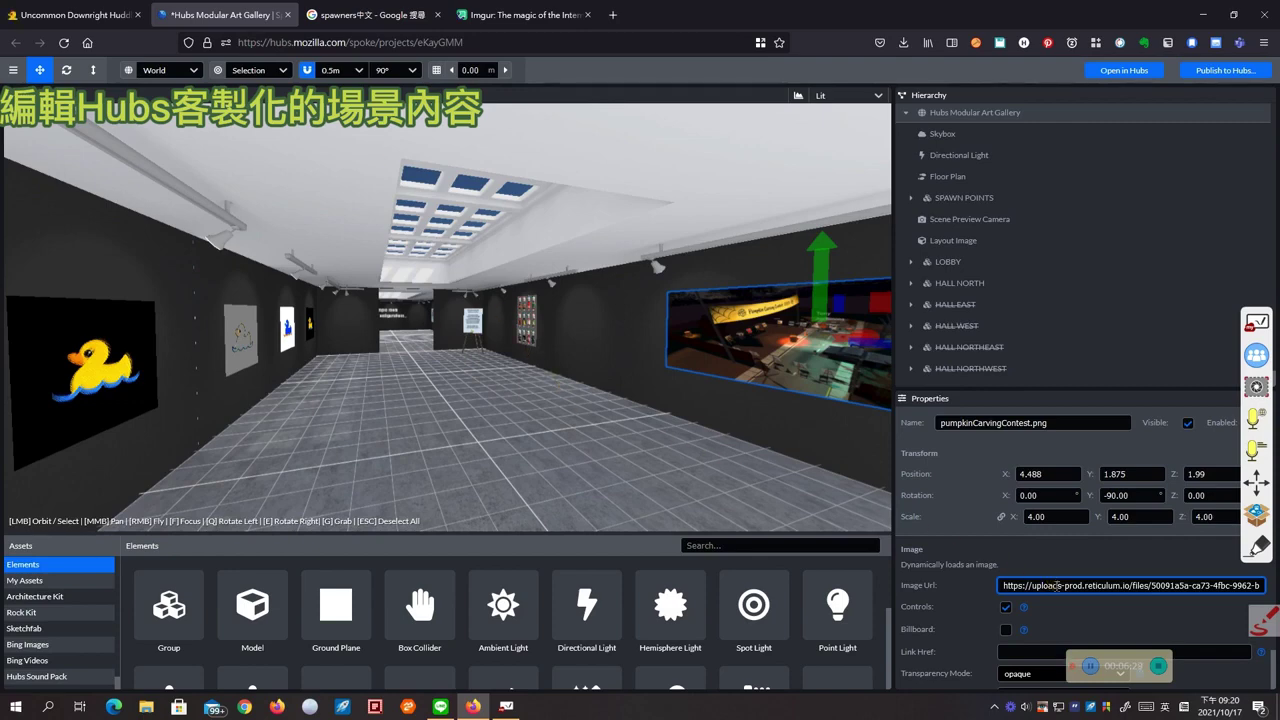
key(ctrl+a)
text(https://i.imgur.com/lRCdzDn.png)
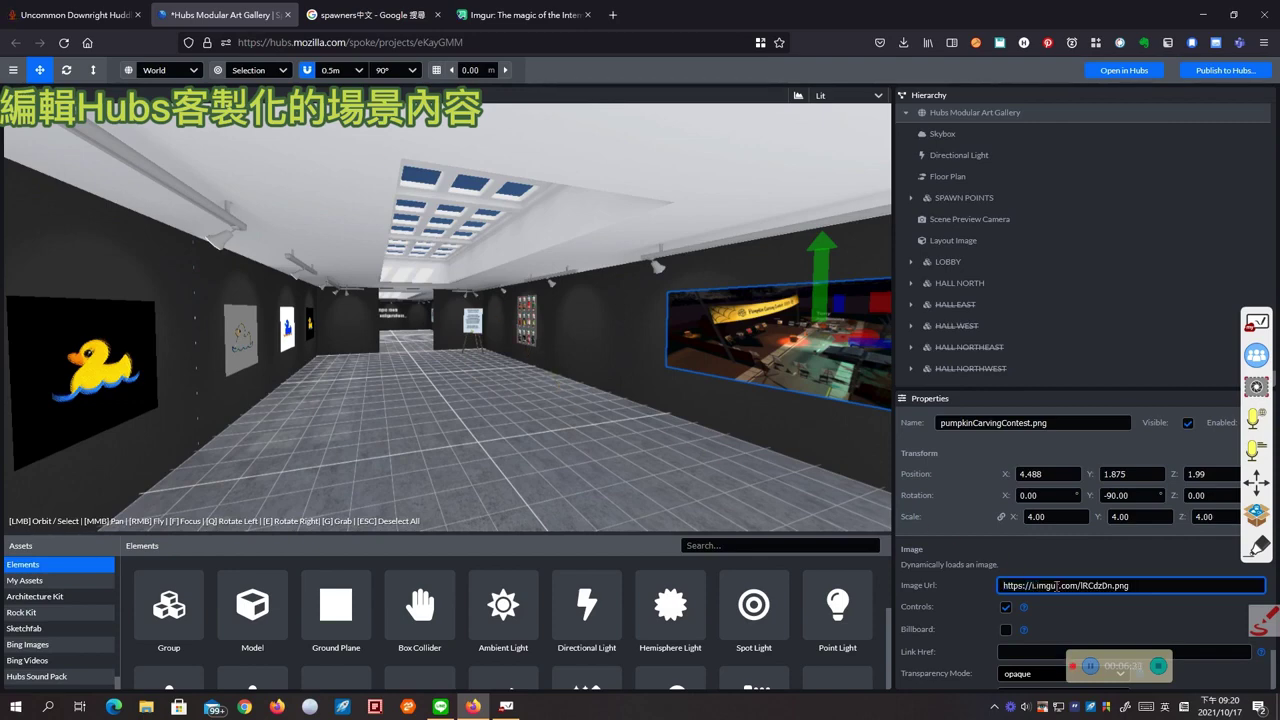
key(Return)
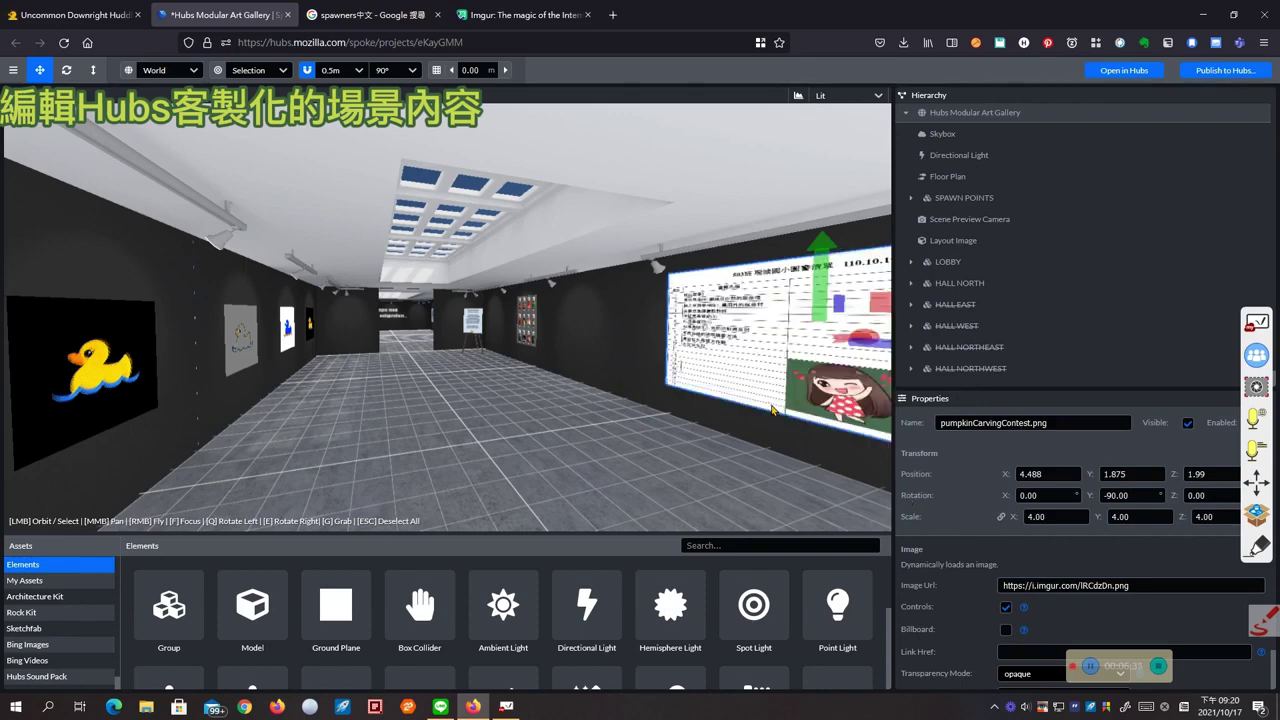
Step: Place a new Image element on the wall beside the book list at X 4.50, Y 2.00, Z -2.00, rotated 90° about Y
drag(785, 330, 703, 352)
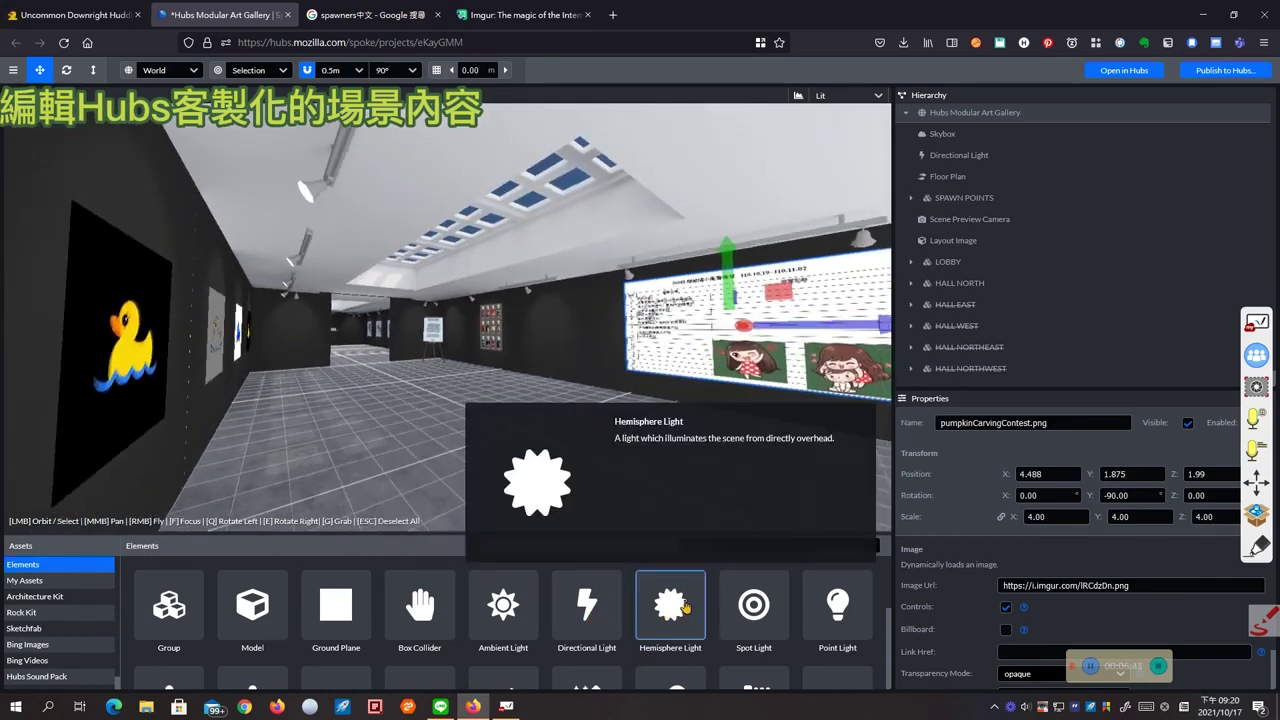
scroll(679, 615, down, 1)
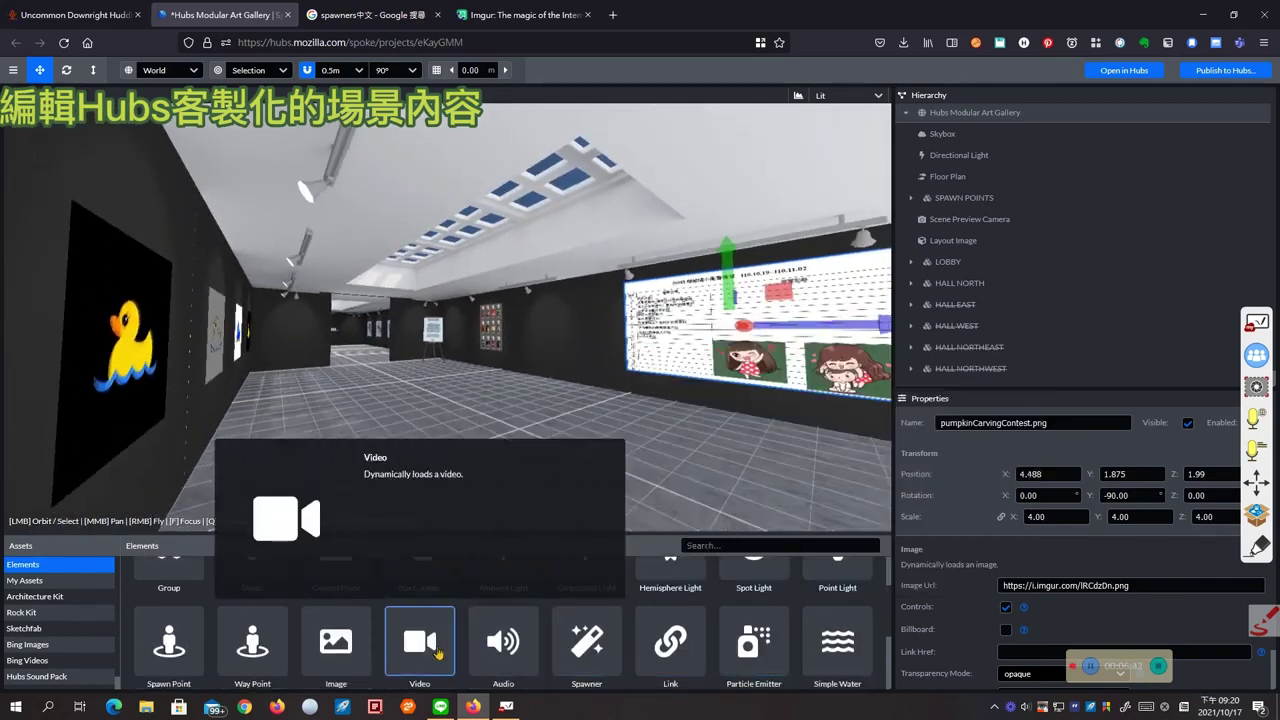
click(336, 642)
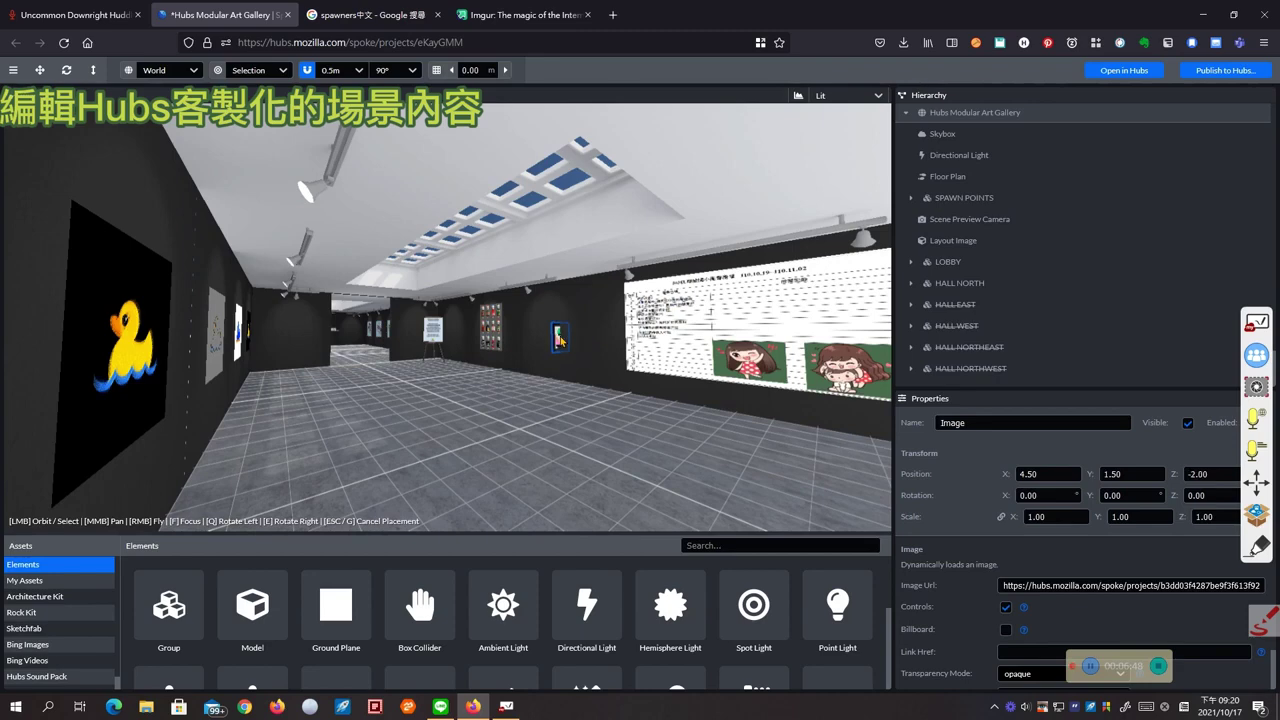
scroll(558, 342, up, 6)
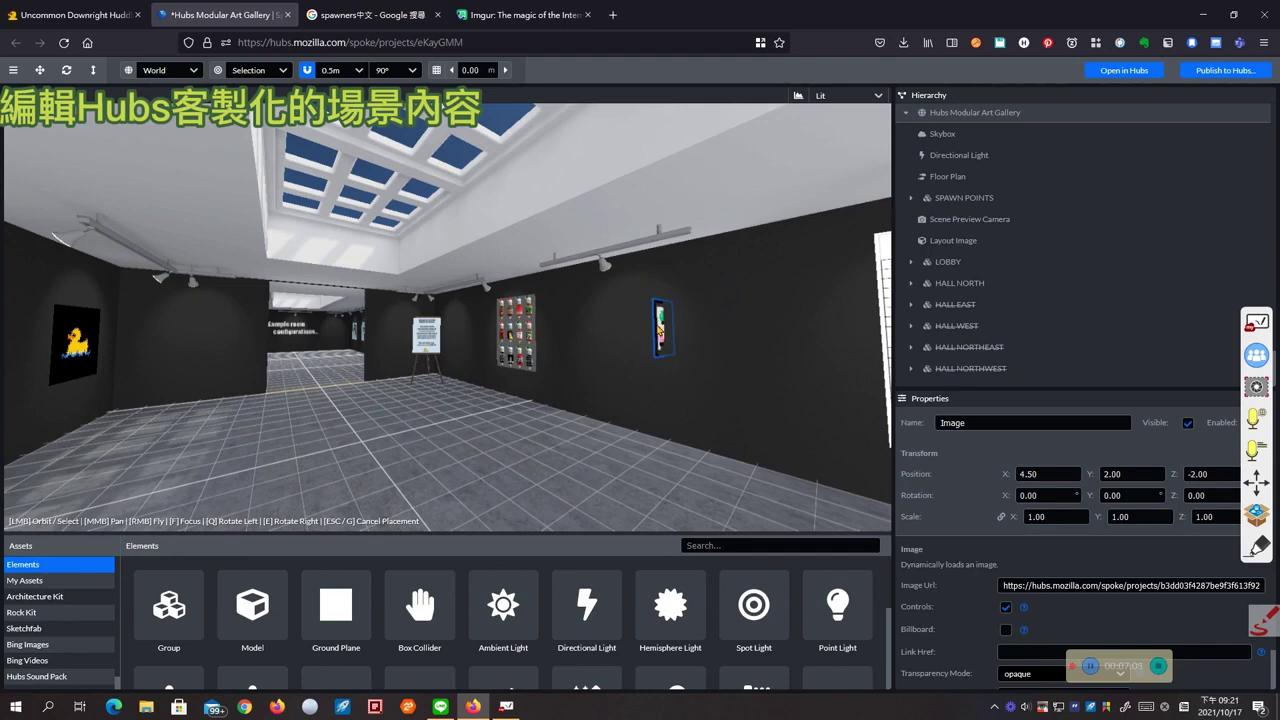
key(q)
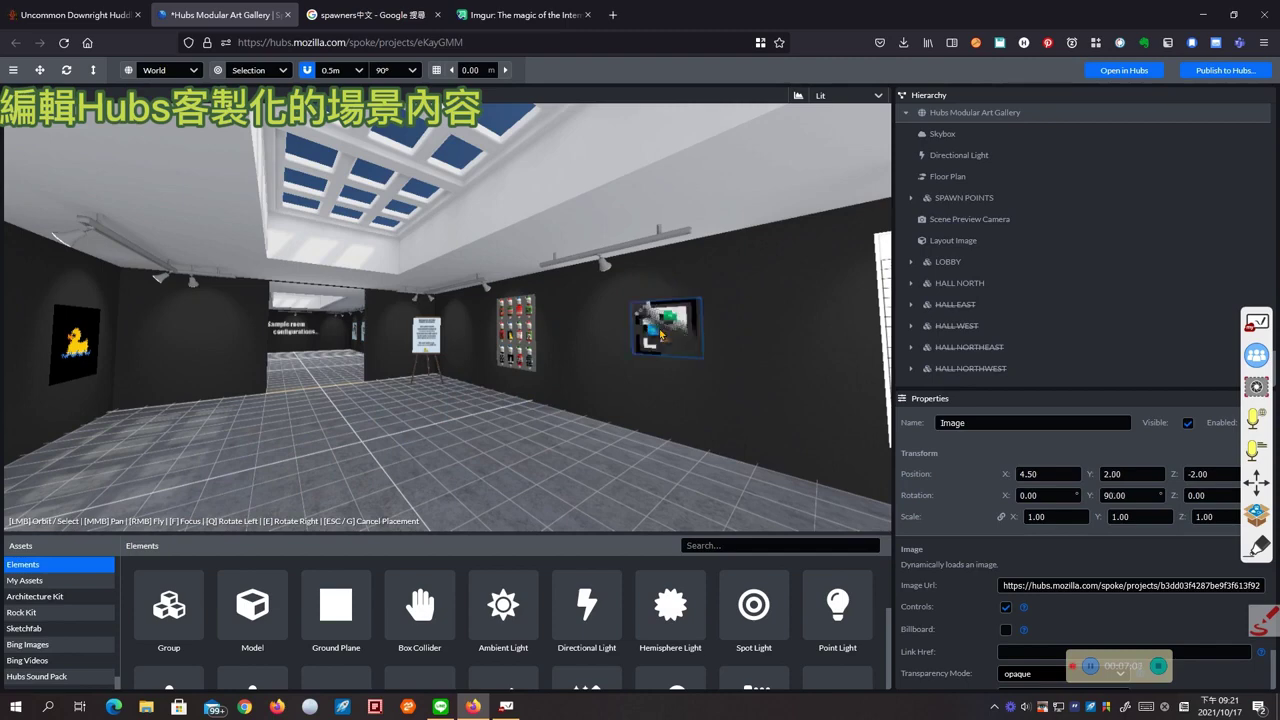
click(664, 345)
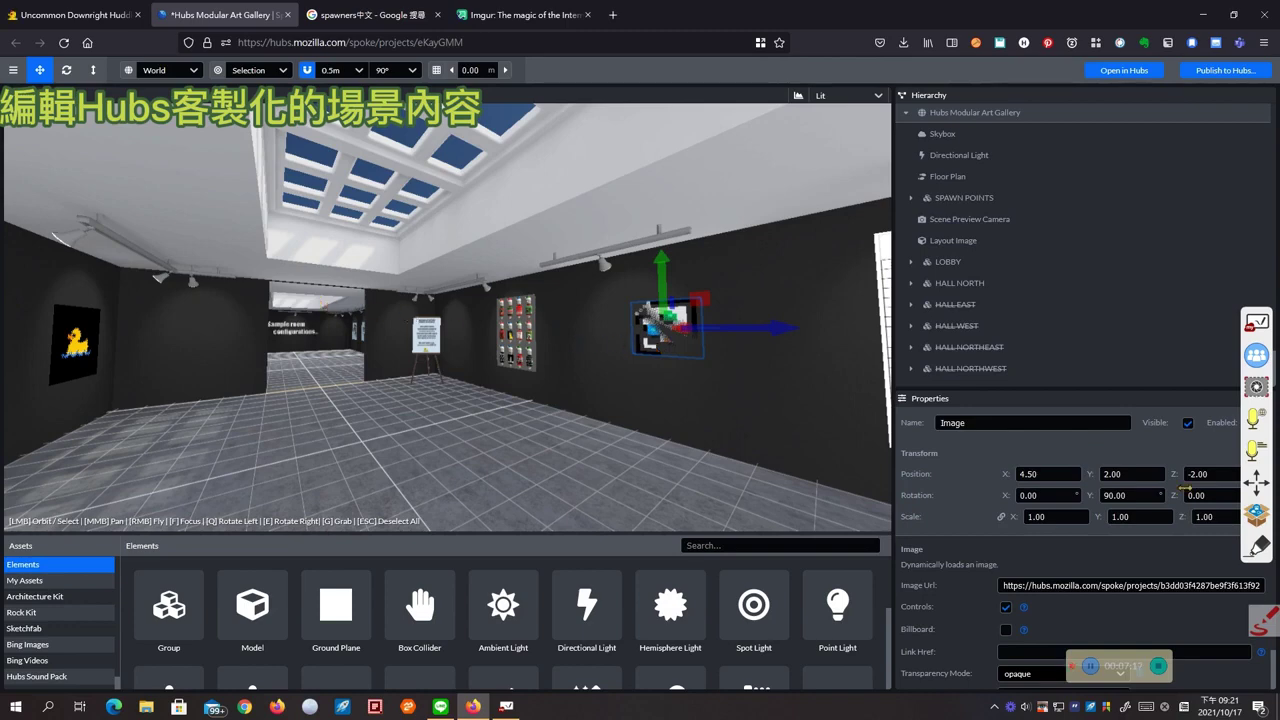
Step: Circle the move, rotate and scale tools in red with the annotation pen
click(1260, 615)
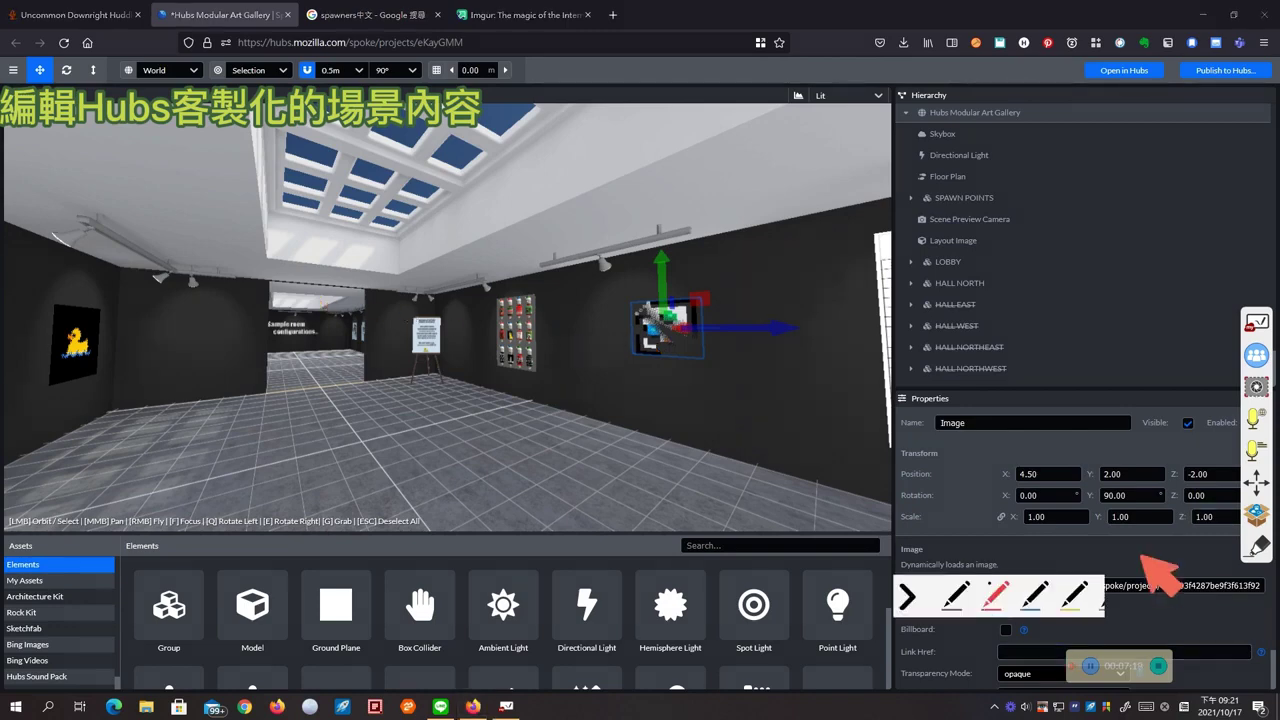
mouse_move(40, 86)
mouse_down()
mouse_move(28, 58)
mouse_move(108, 60)
mouse_move(68, 84)
mouse_up()
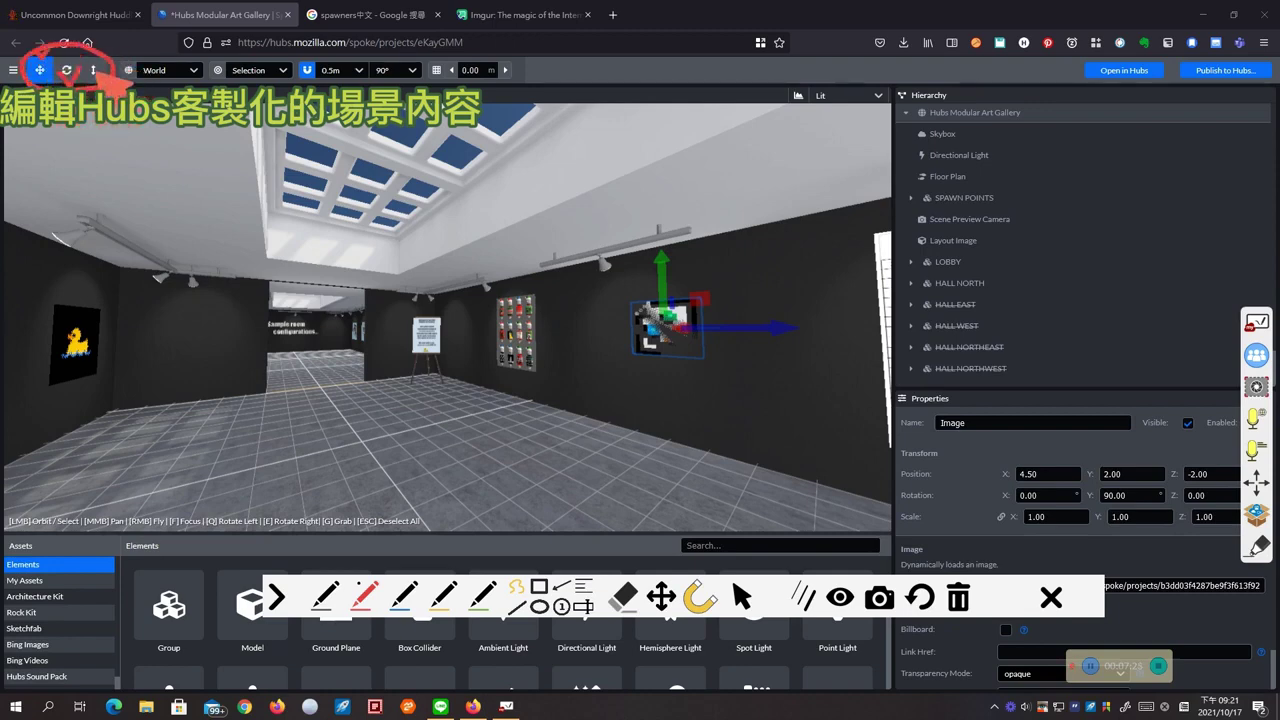
mouse_move(87, 114)
mouse_down()
mouse_move(10, 82)
mouse_move(124, 32)
mouse_move(66, 124)
mouse_up()
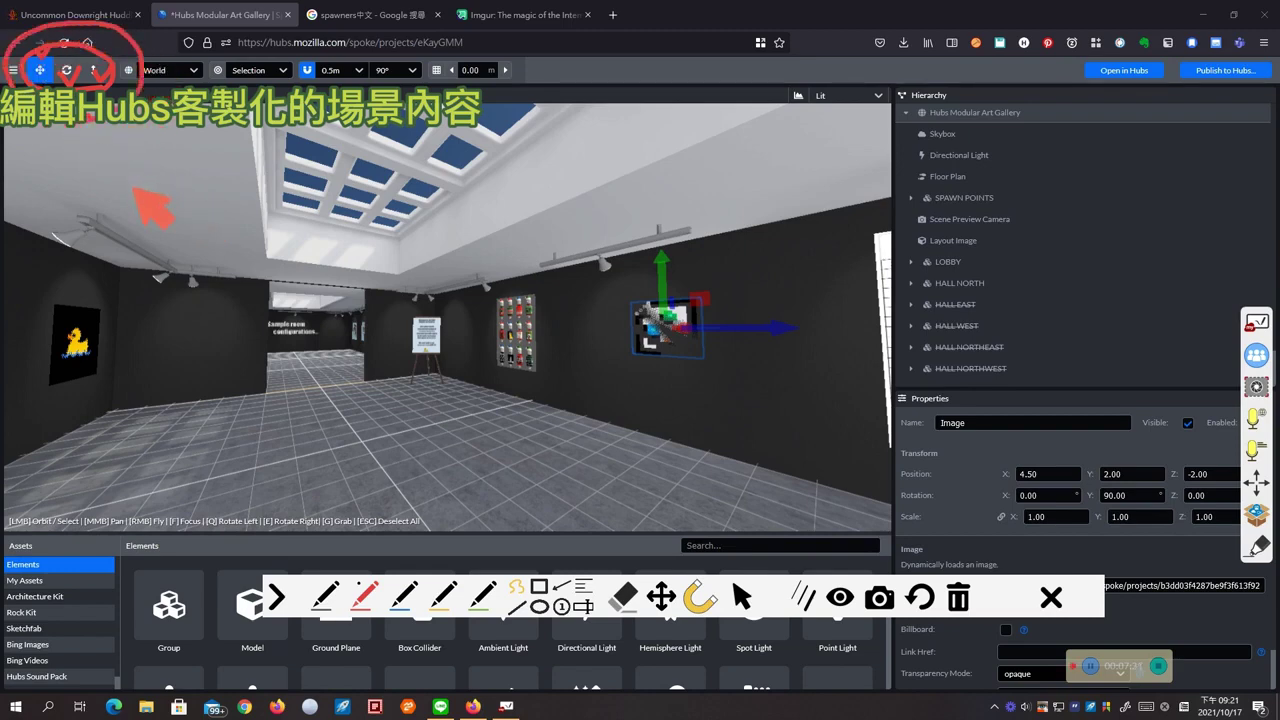
Step: Underline the Position, Rotation and Scale labels in red and circle the new image's X and Y scale values
mouse_move(900, 512)
mouse_down()
mouse_move(896, 458)
mouse_move(894, 538)
mouse_move(895, 481)
mouse_move(962, 478)
mouse_up()
drag(888, 499, 966, 499)
drag(879, 528, 968, 530)
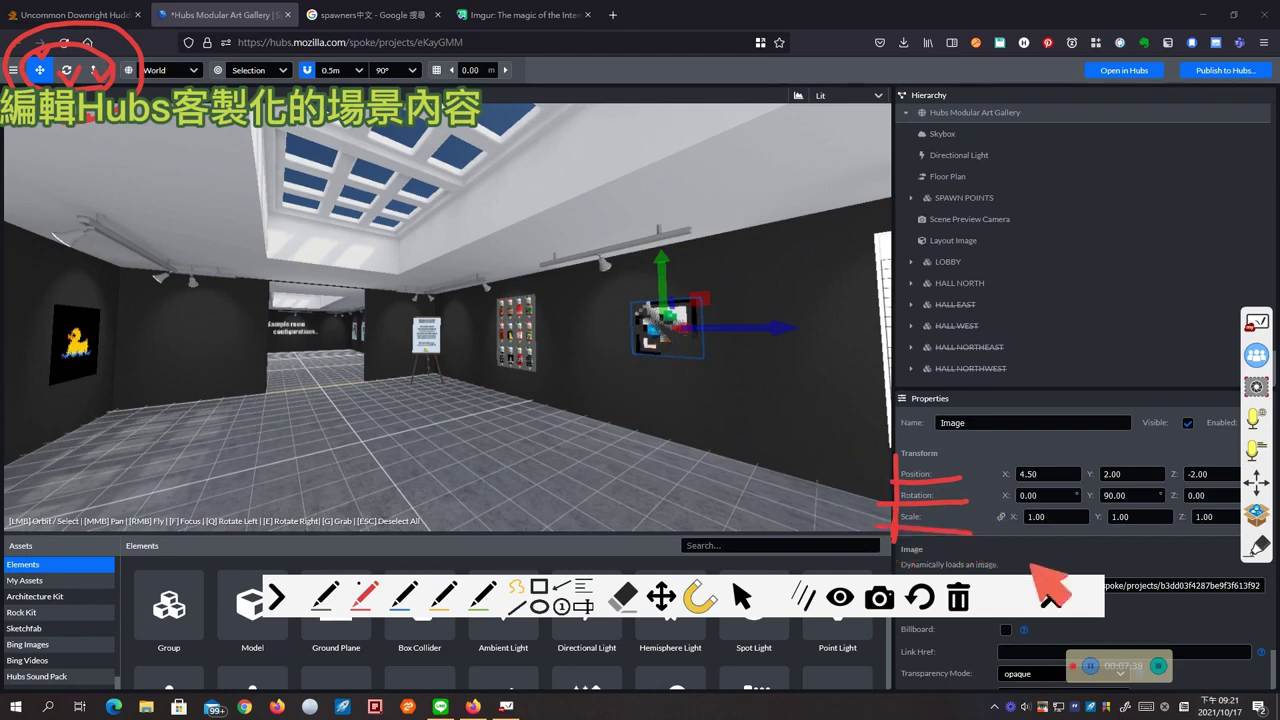
mouse_move(1058, 512)
mouse_down()
mouse_move(995, 524)
mouse_move(1058, 530)
mouse_up()
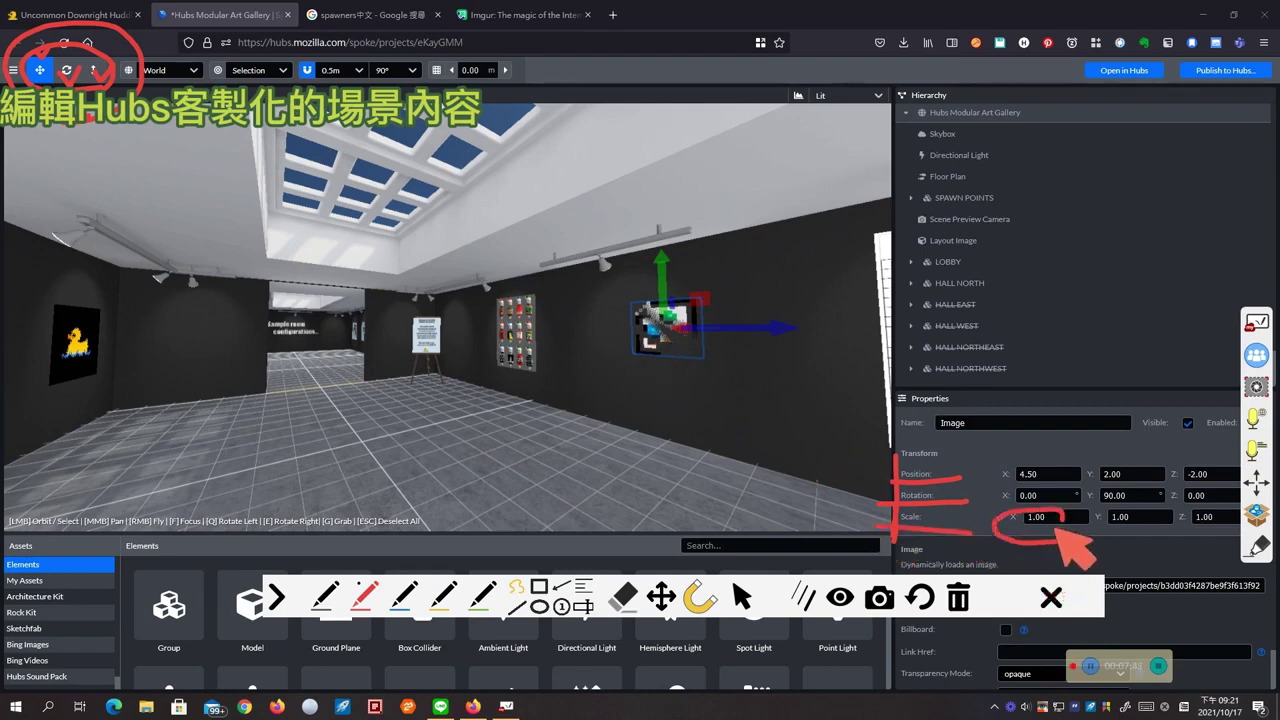
drag(1145, 510, 1150, 530)
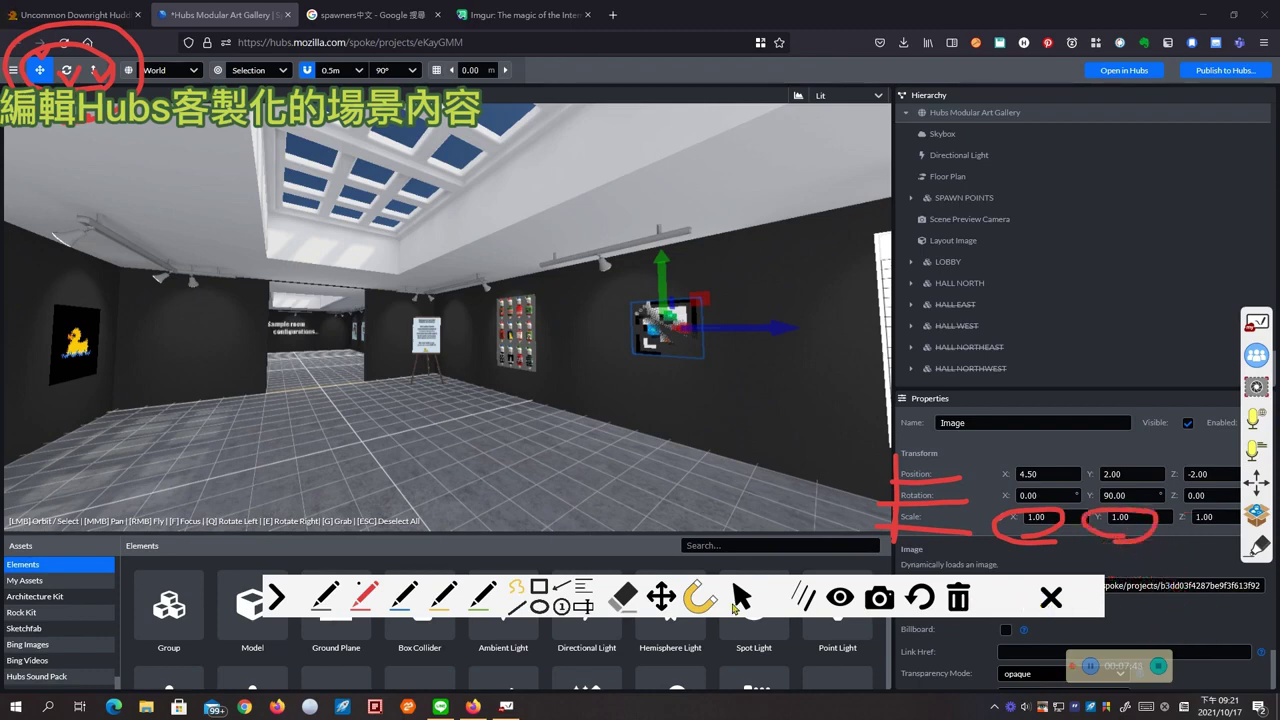
Step: Set the new image's uniform scale to 3 and close the annotation toolbar
click(741, 597)
click(1036, 517)
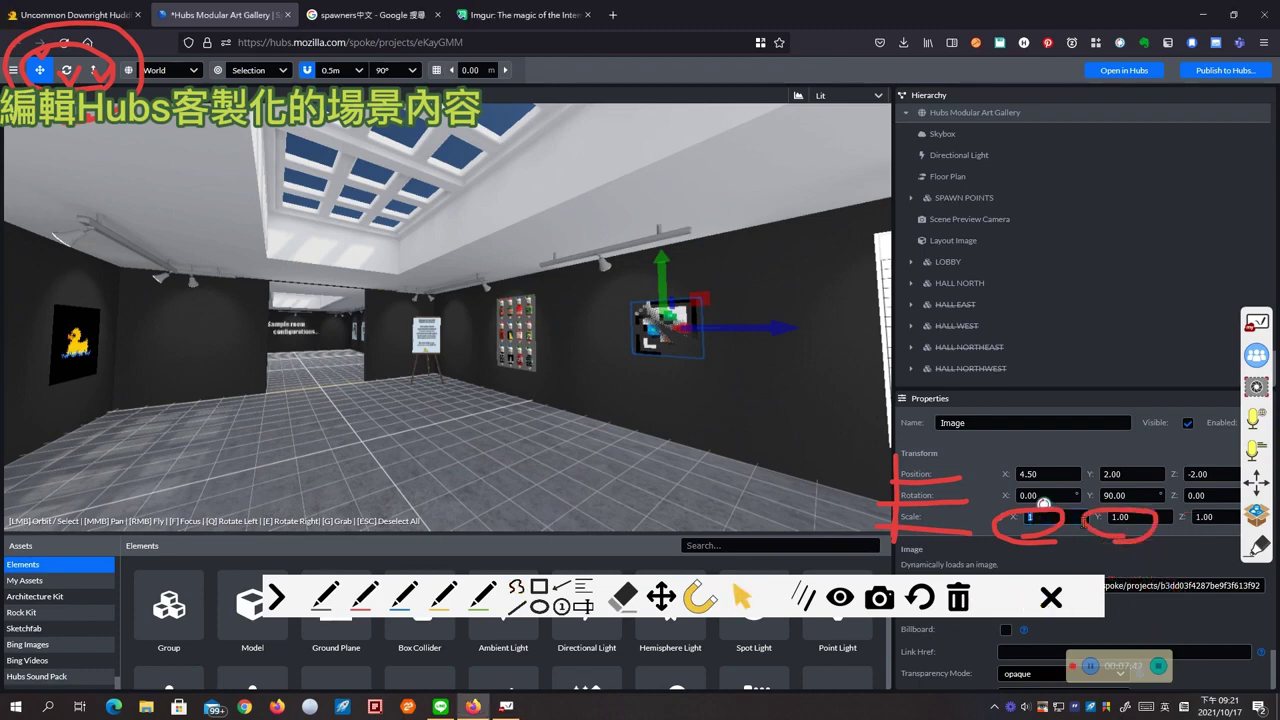
text(3)
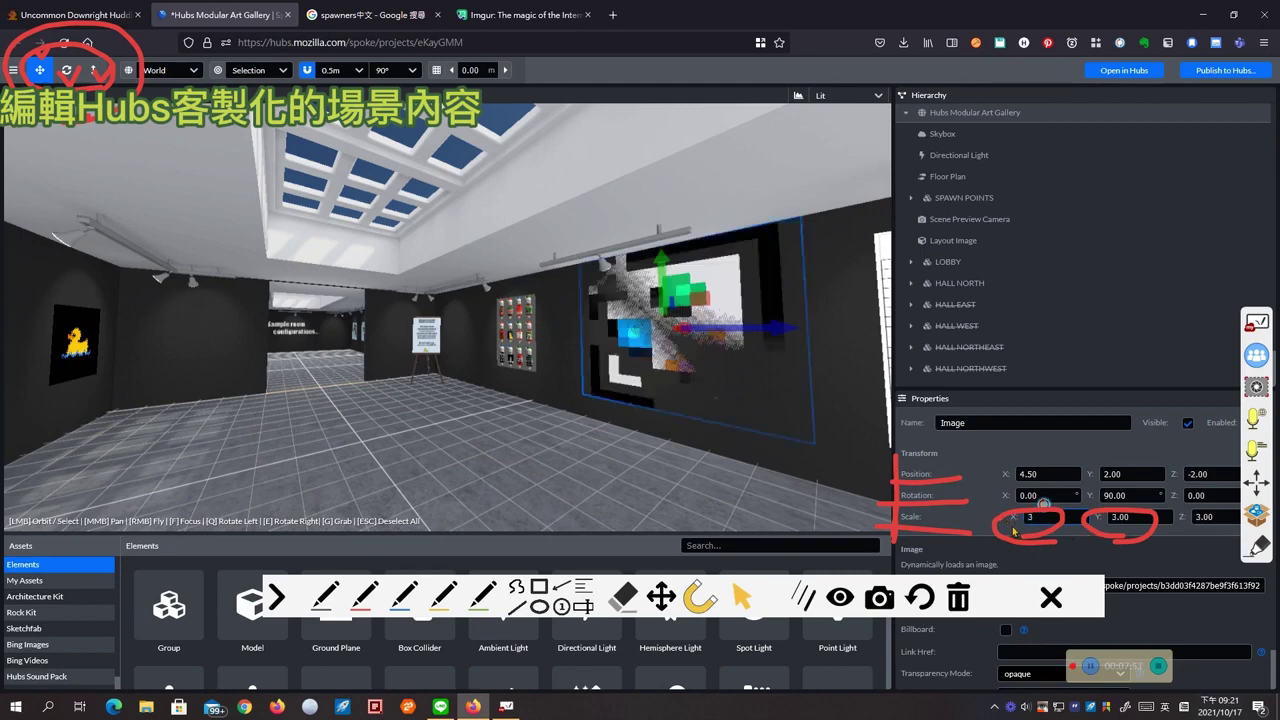
click(1050, 598)
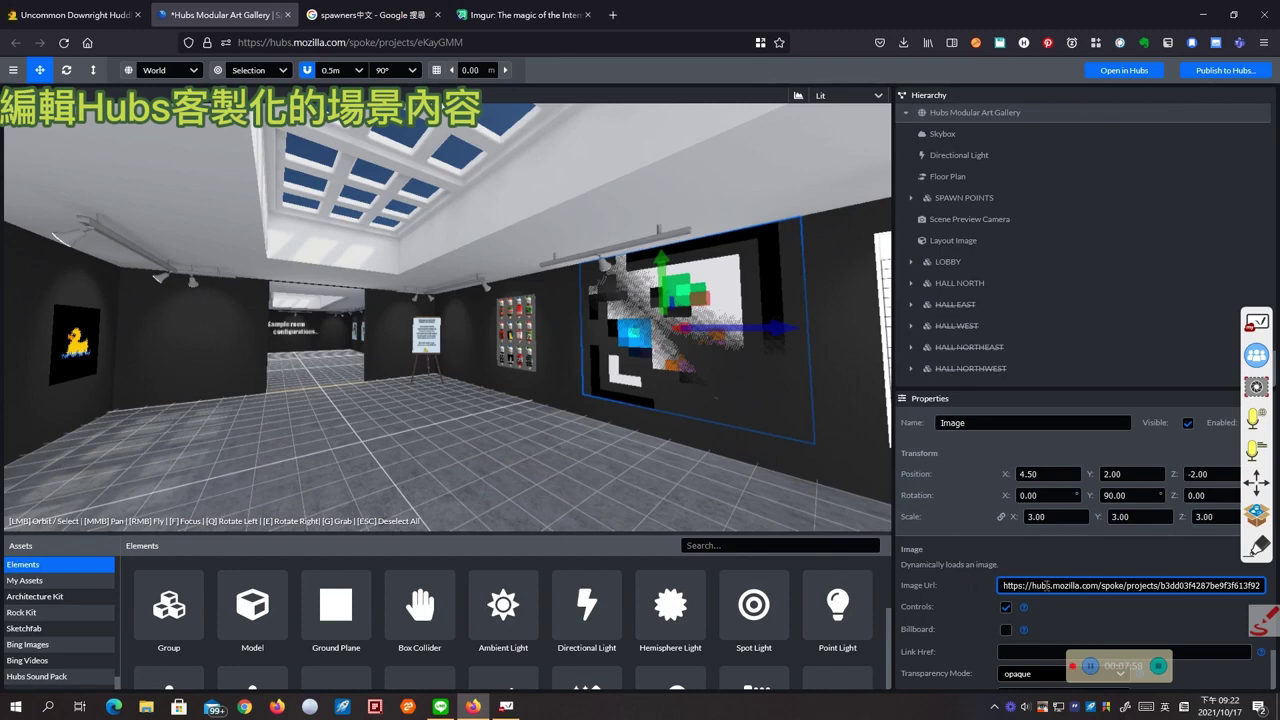
key(ctrl+a)
text(https://i.imgur.com/lRCdzDn.png)
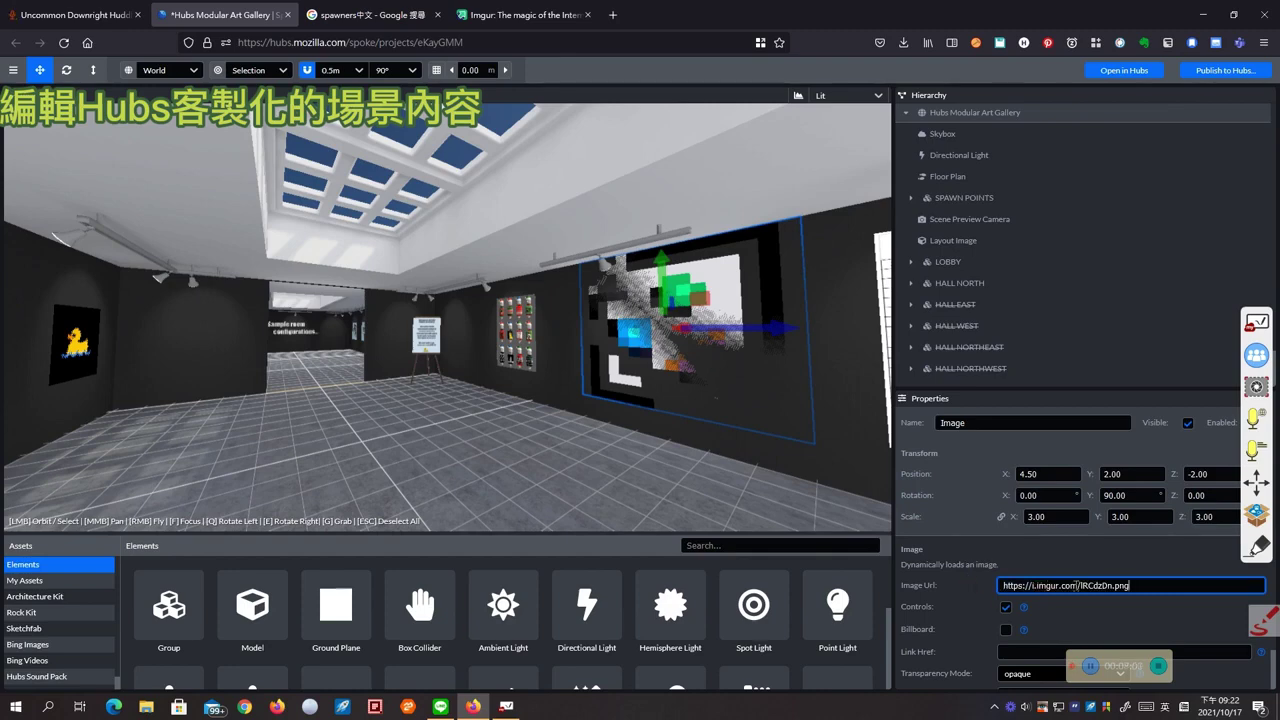
click(1040, 566)
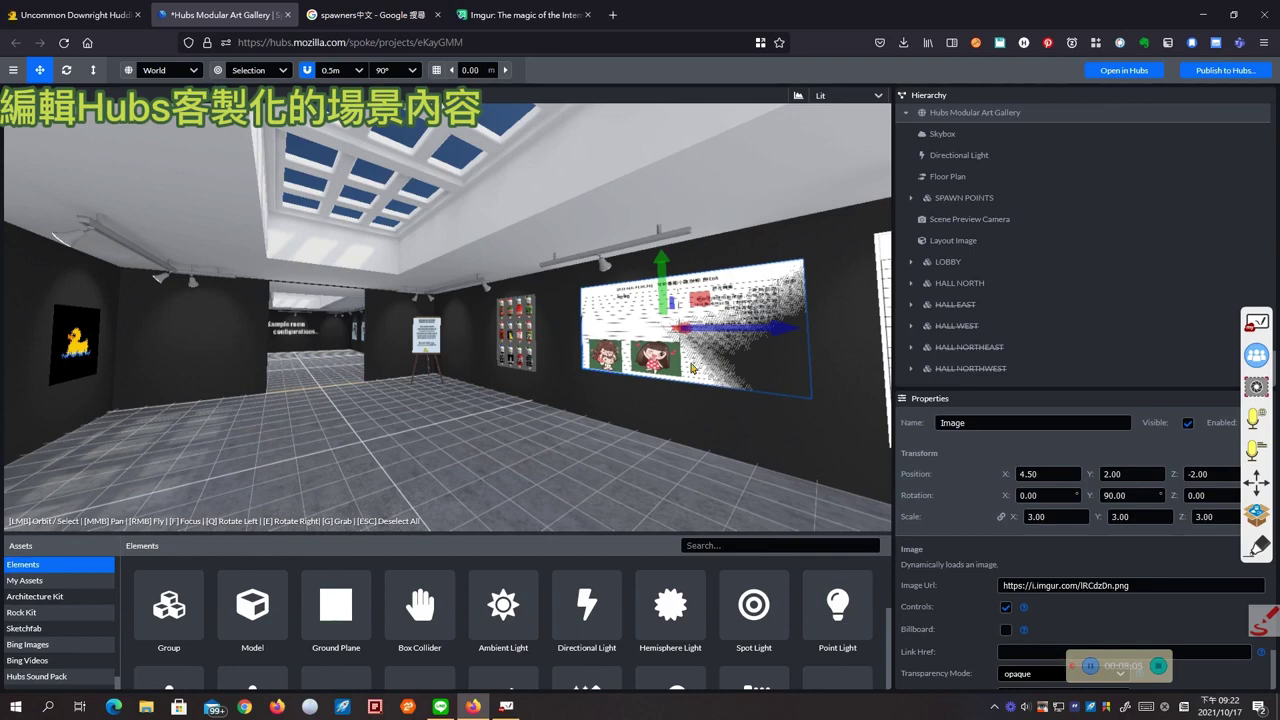
Step: Lower the new image on the wall to Y 1.50 and shrink its uniform scale to 2.70
drag(670, 278, 665, 288)
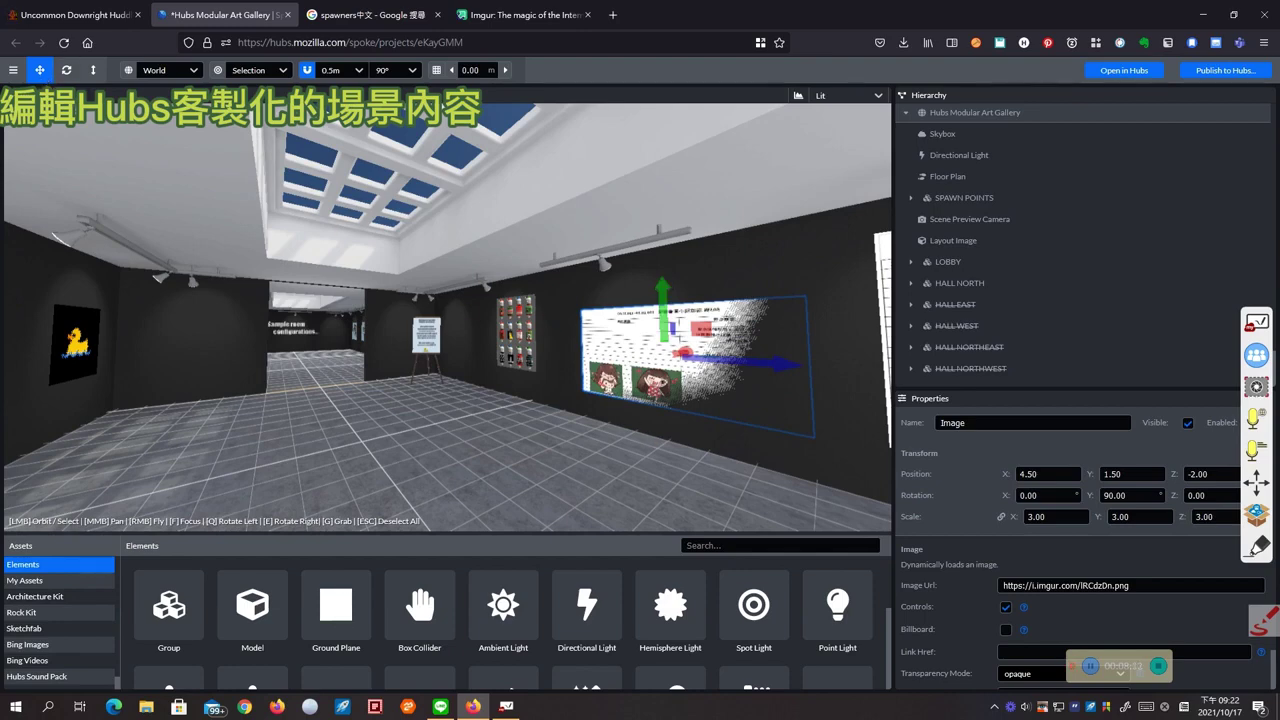
click(66, 70)
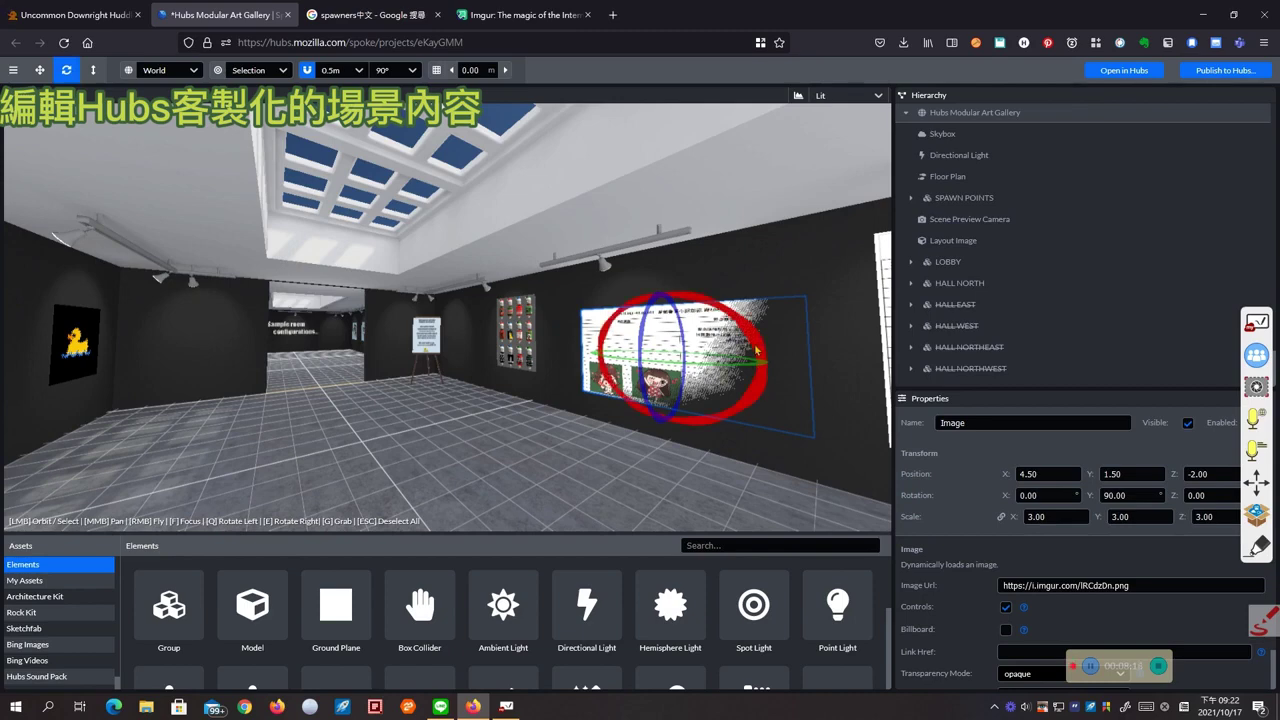
click(92, 70)
drag(655, 366, 640, 358)
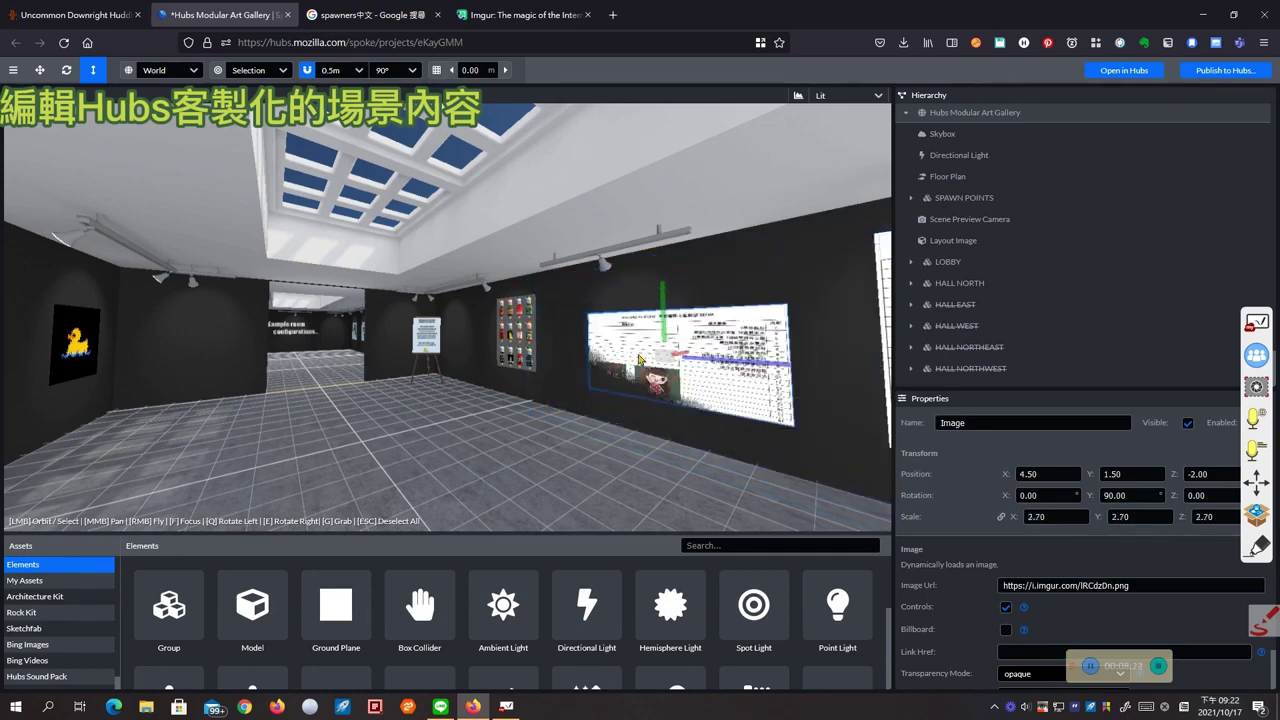
click(39, 70)
Step: Select the welcome-sign easel in the corner of the gallery and view it more closely
click(573, 450)
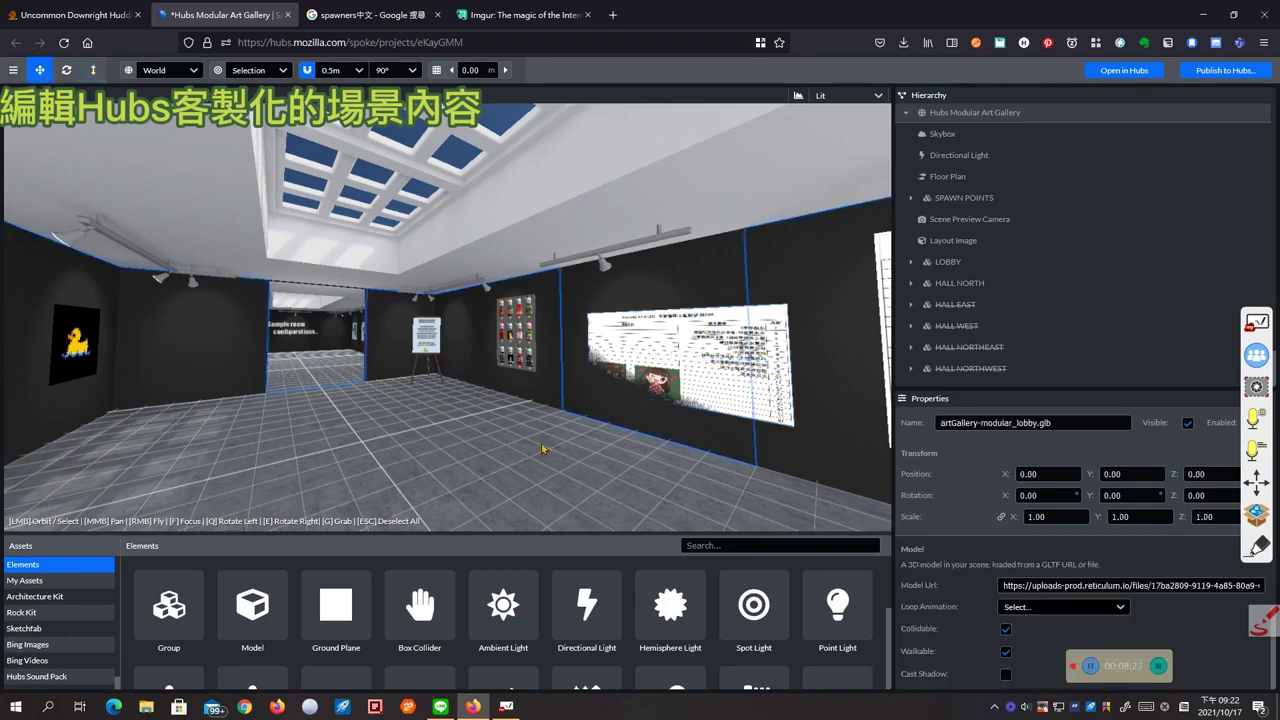
click(422, 340)
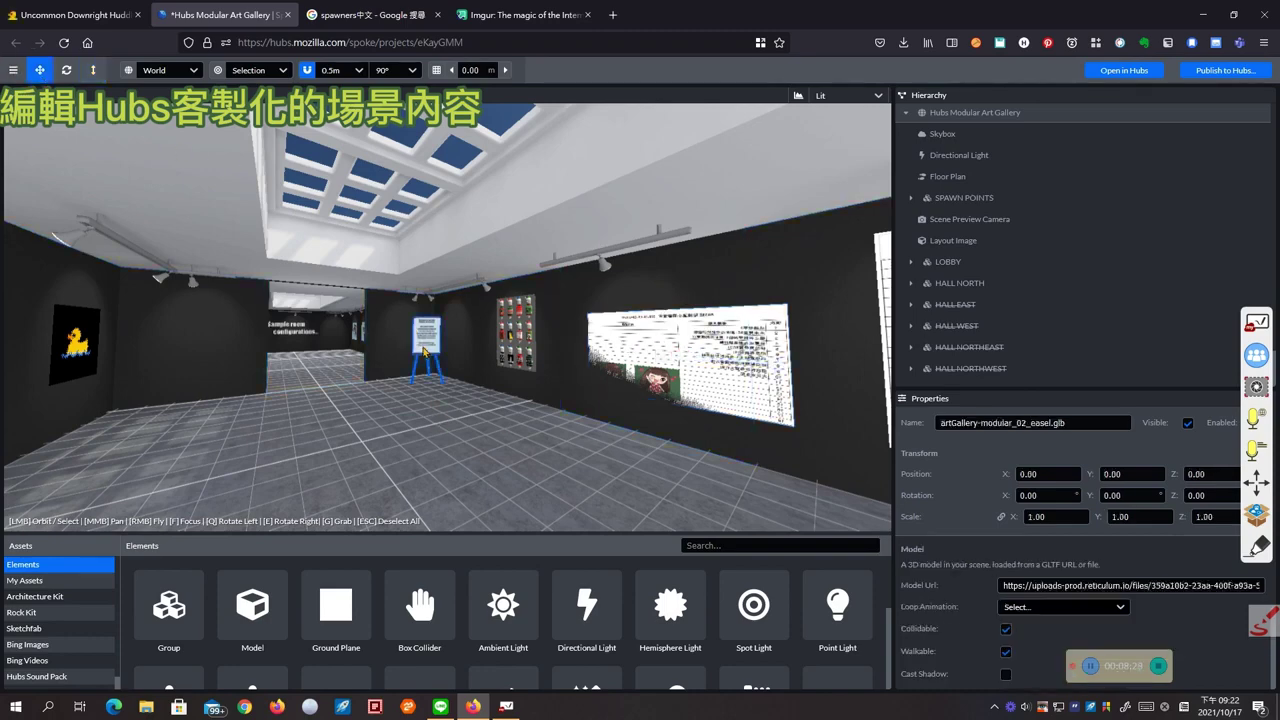
scroll(424, 352, up, 6)
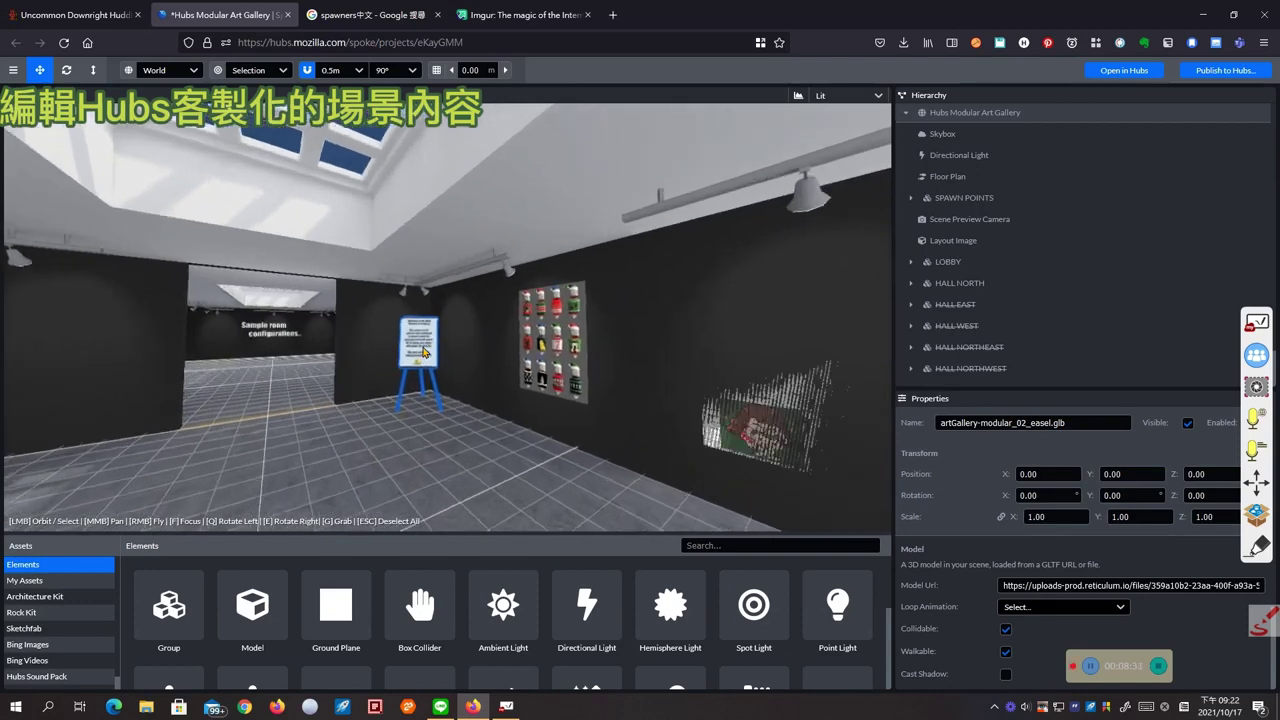
drag(369, 461, 389, 466)
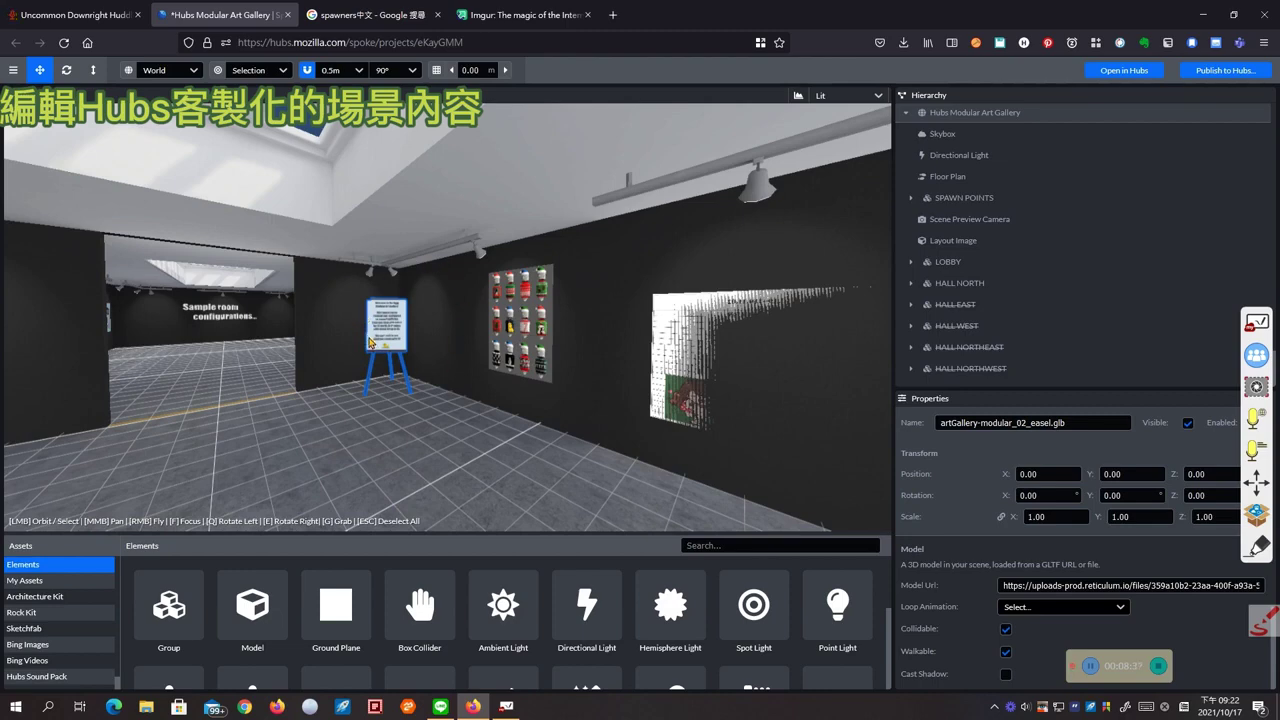
Step: Circle the Focus shortcut hint below the viewport in red, then leave annotation mode
click(1265, 620)
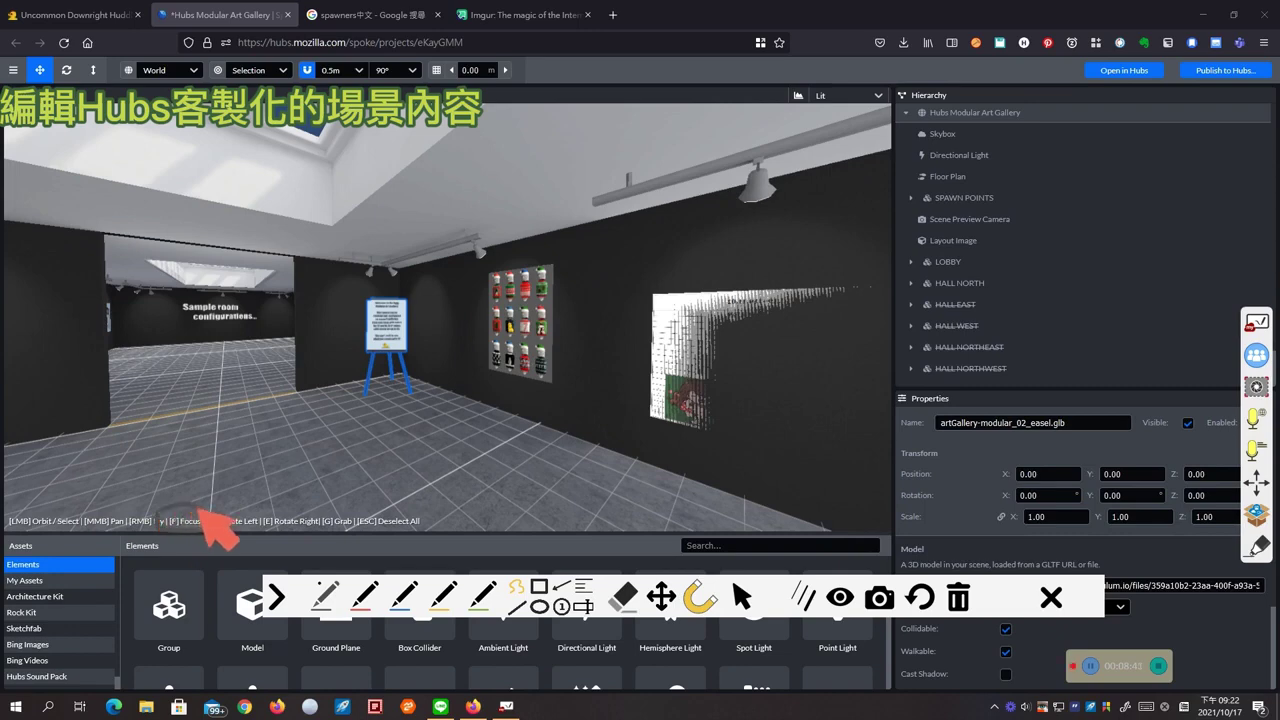
click(378, 608)
mouse_move(200, 527)
mouse_down()
mouse_move(166, 509)
mouse_move(207, 523)
mouse_up()
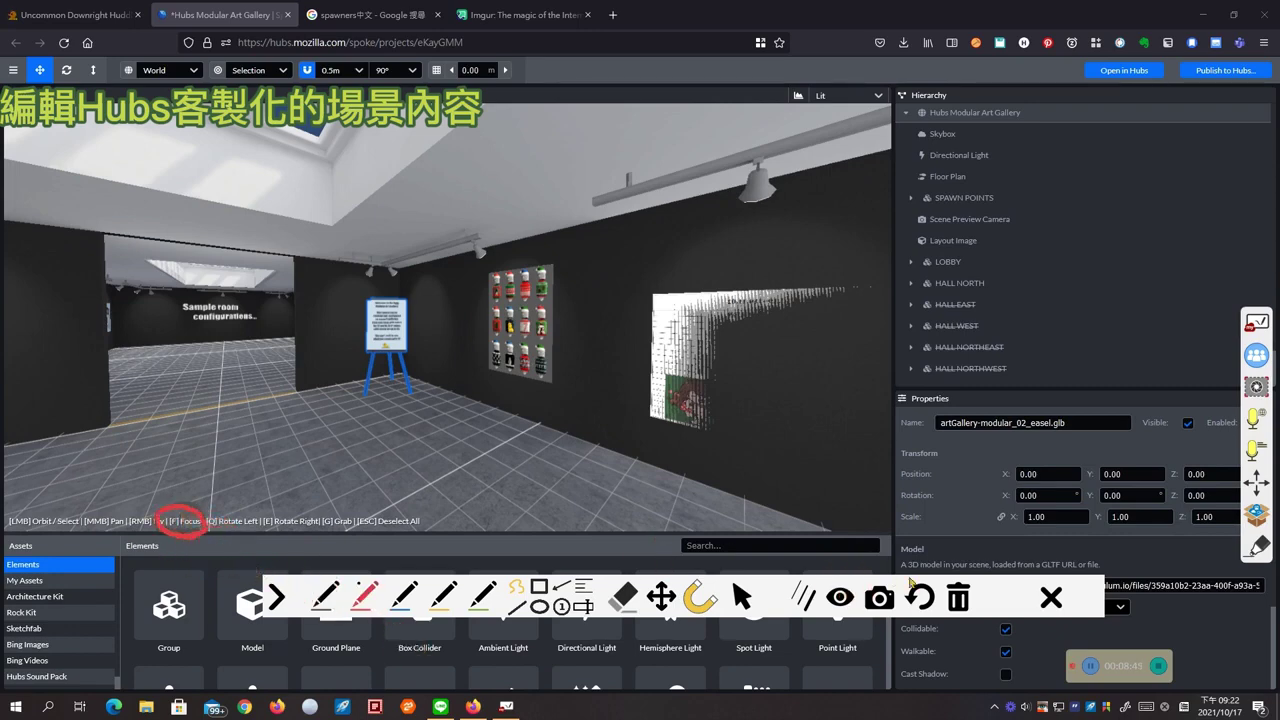
click(738, 598)
Step: Focus the view on the easel, examine its welcome text up close and look around the corner beside it
key(f)
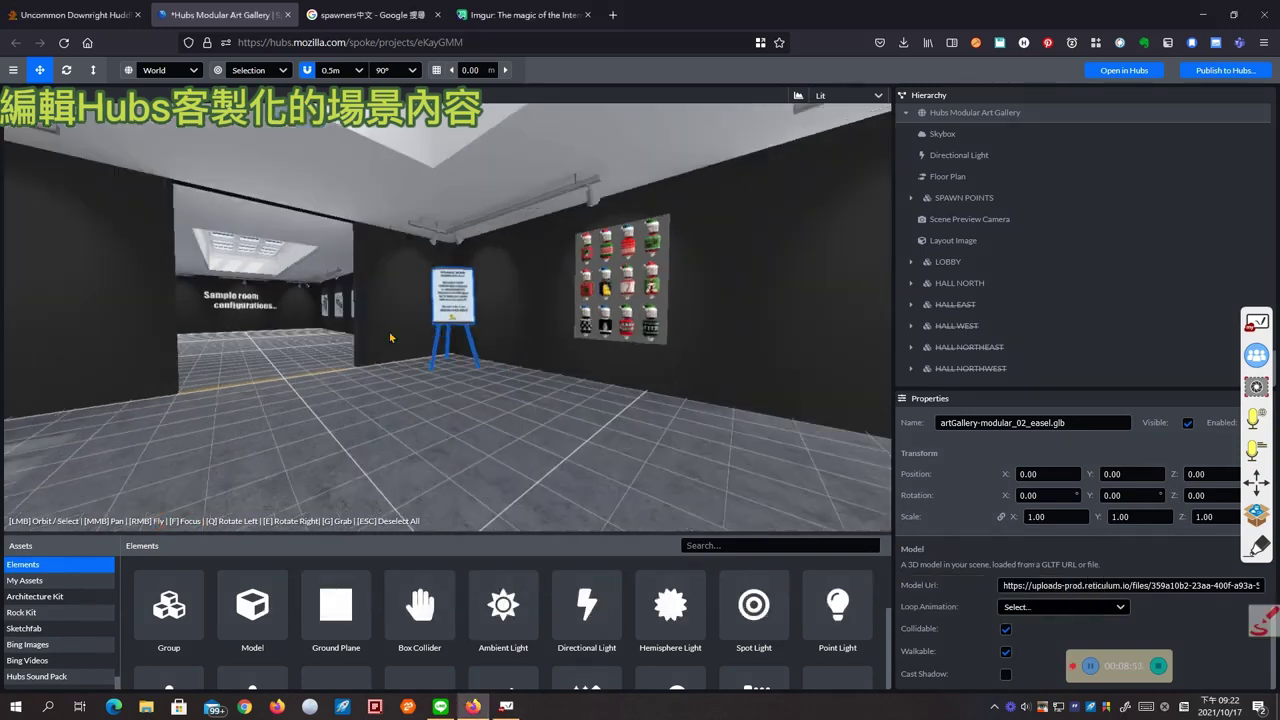
scroll(456, 304, up, 3)
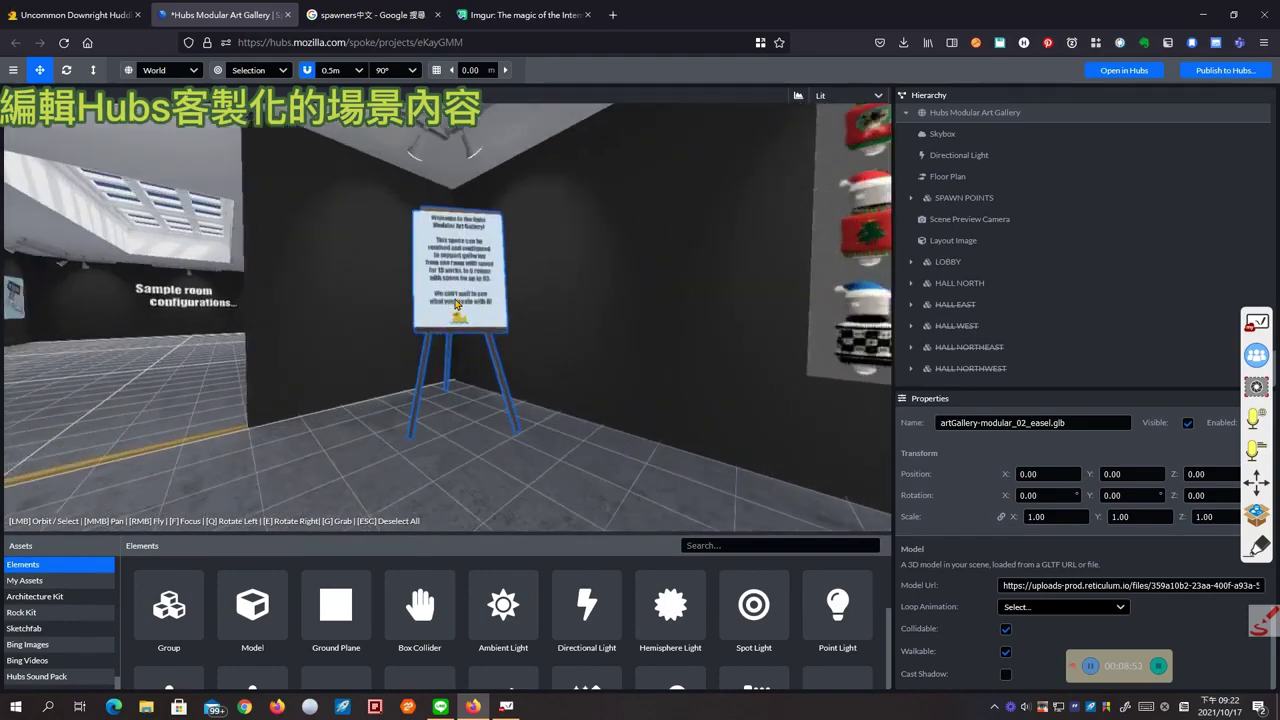
key(f)
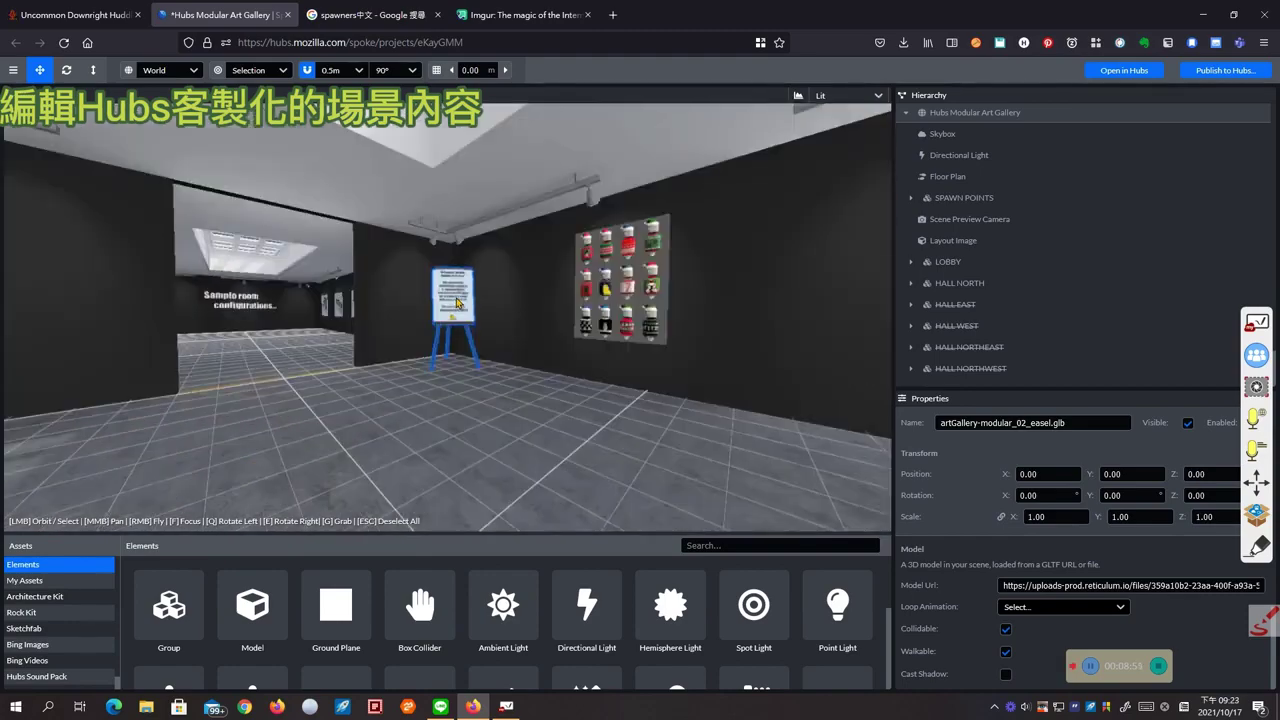
scroll(456, 303, up, 5)
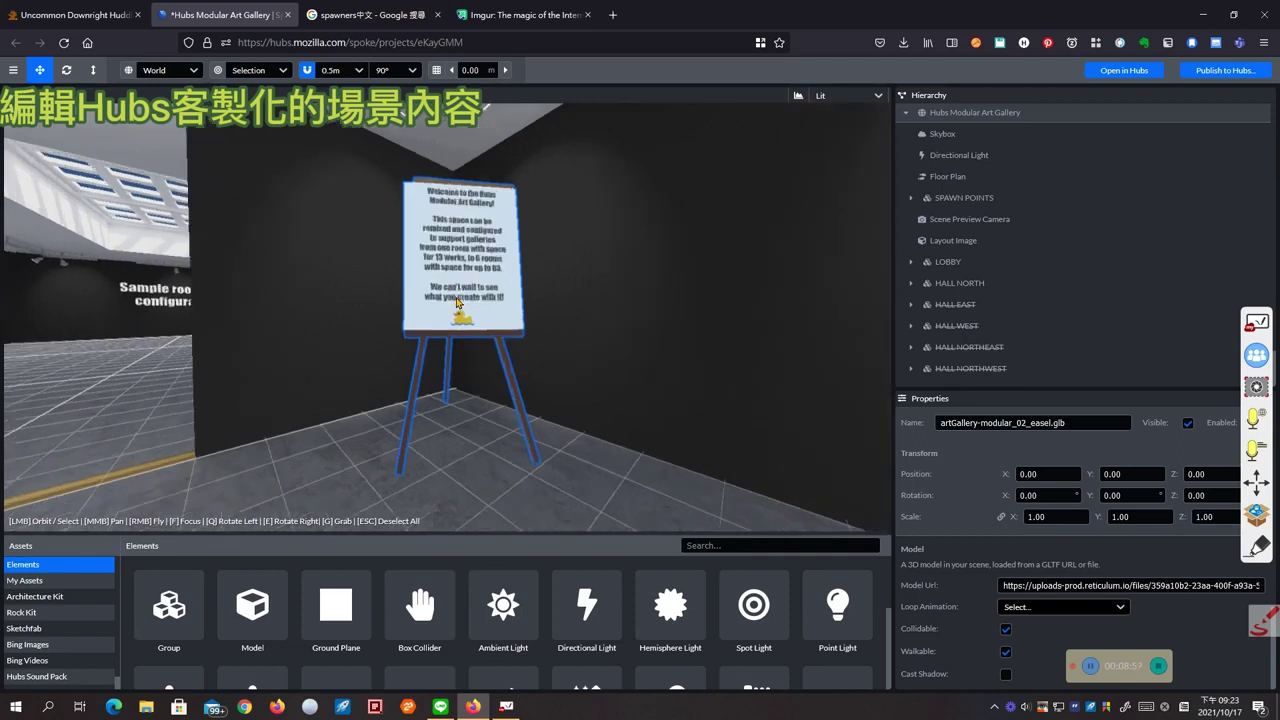
scroll(456, 303, up, 2)
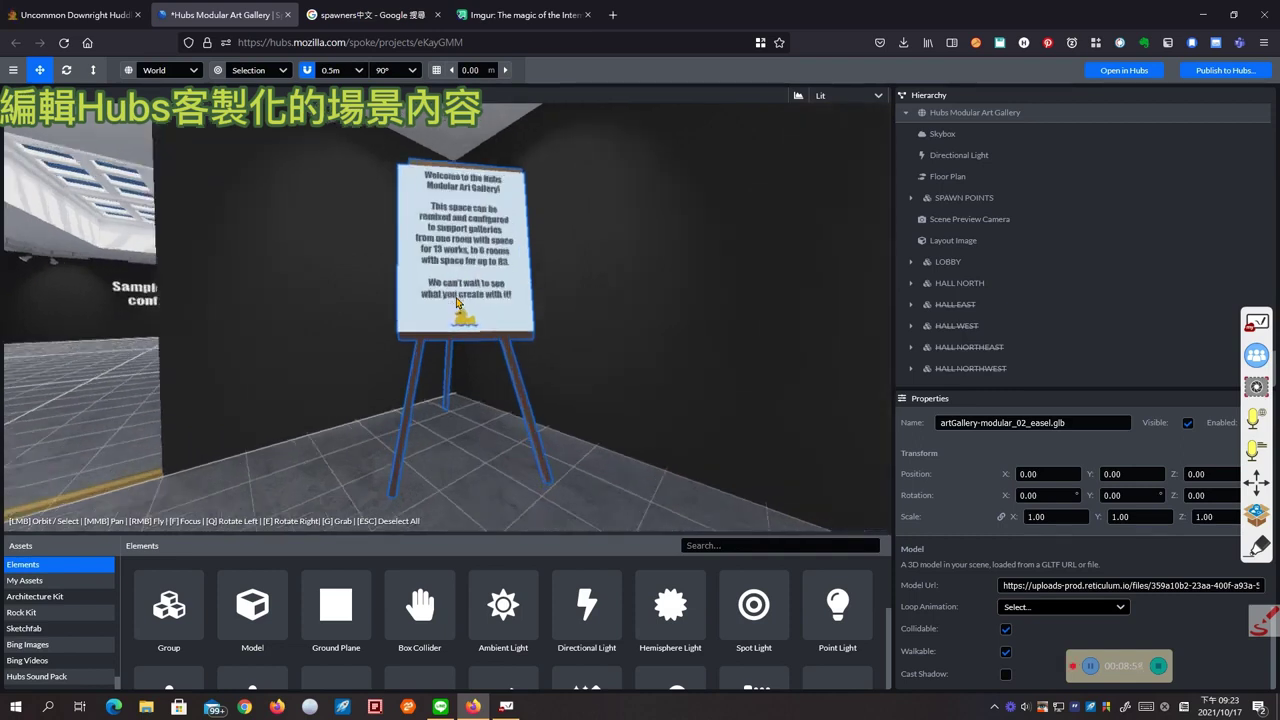
click(606, 308)
click(459, 292)
drag(468, 413, 660, 441)
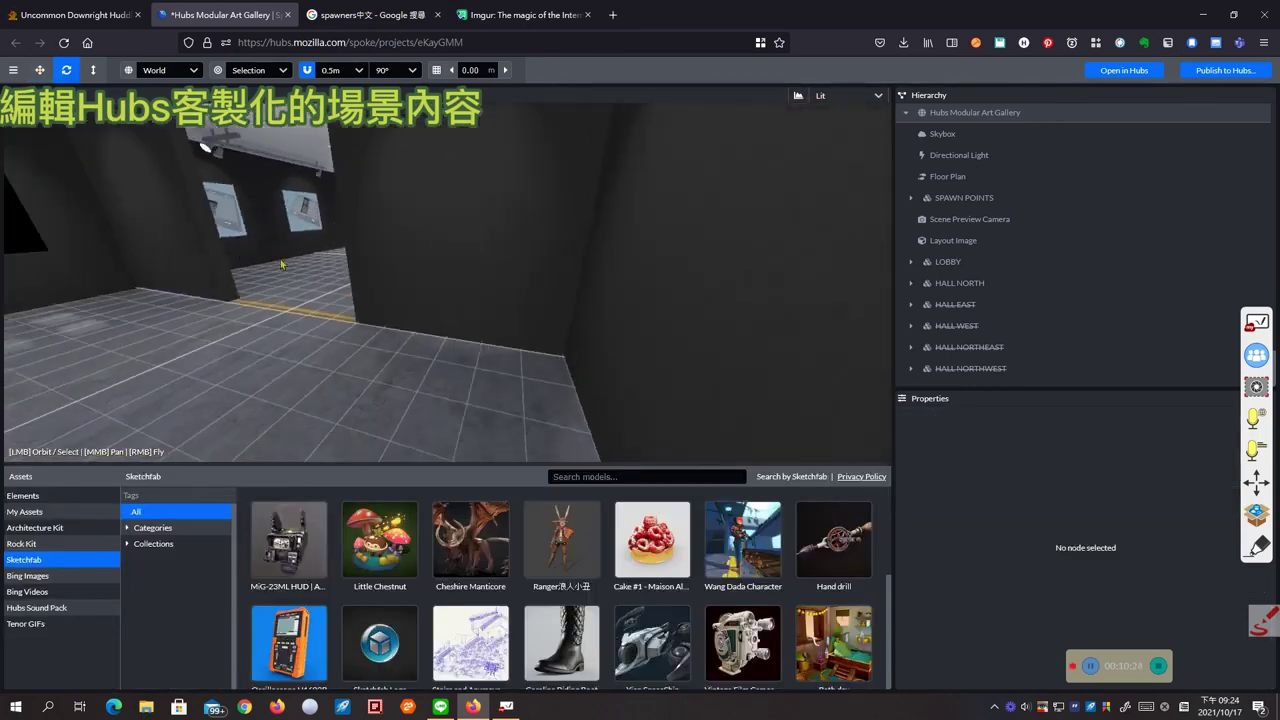
Step: Look around the gallery by selecting its lobby and north hall models and focusing the view back inside the lobby
click(293, 279)
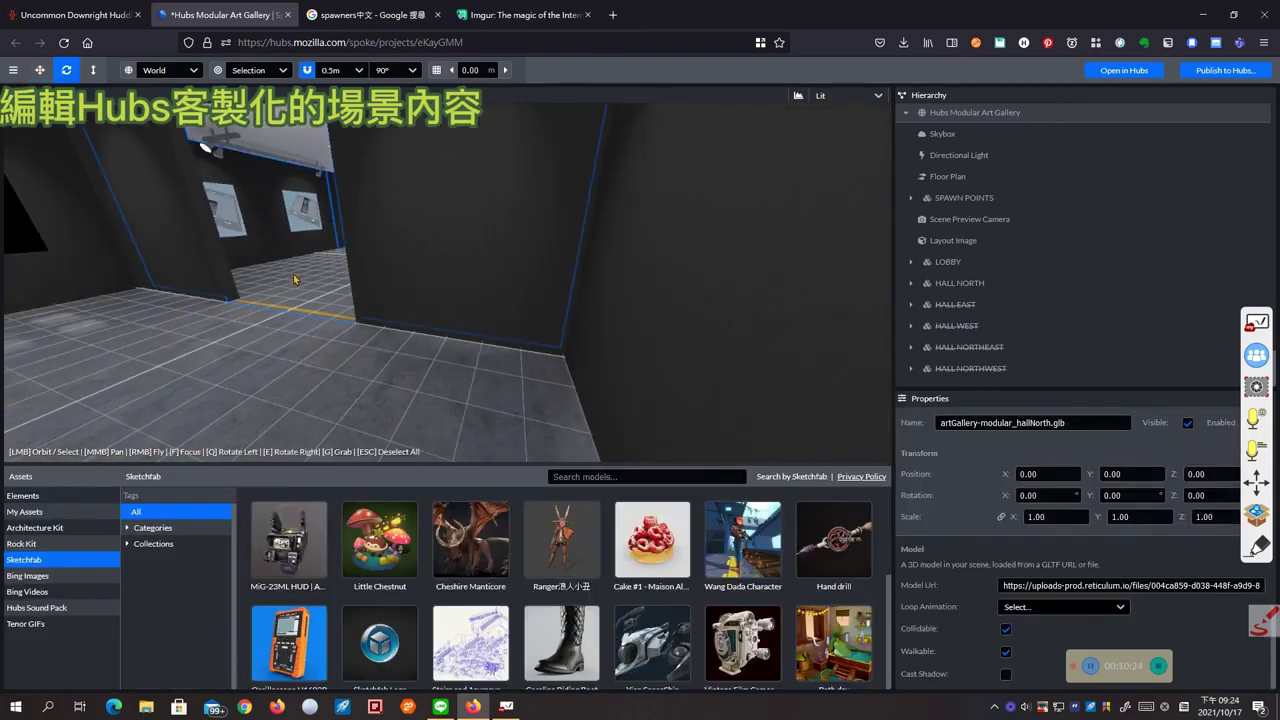
click(274, 365)
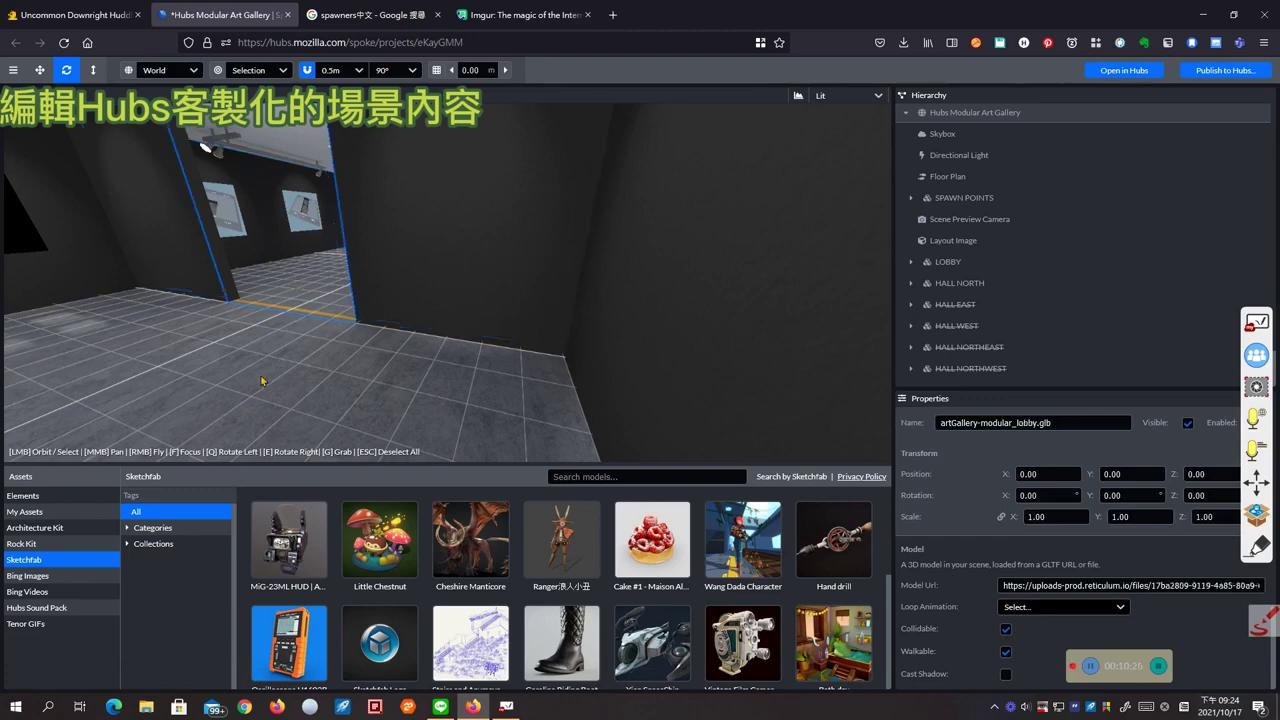
scroll(255, 383, down, 2)
double_click(279, 322)
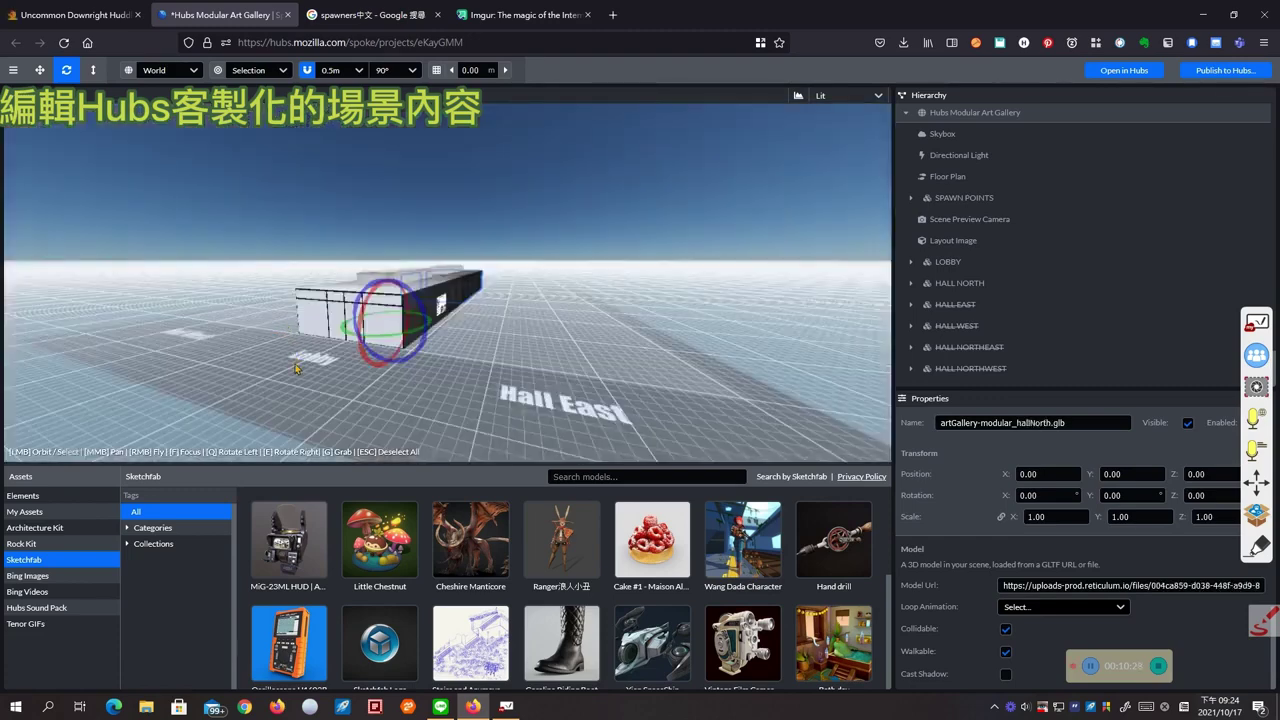
click(341, 336)
key(f)
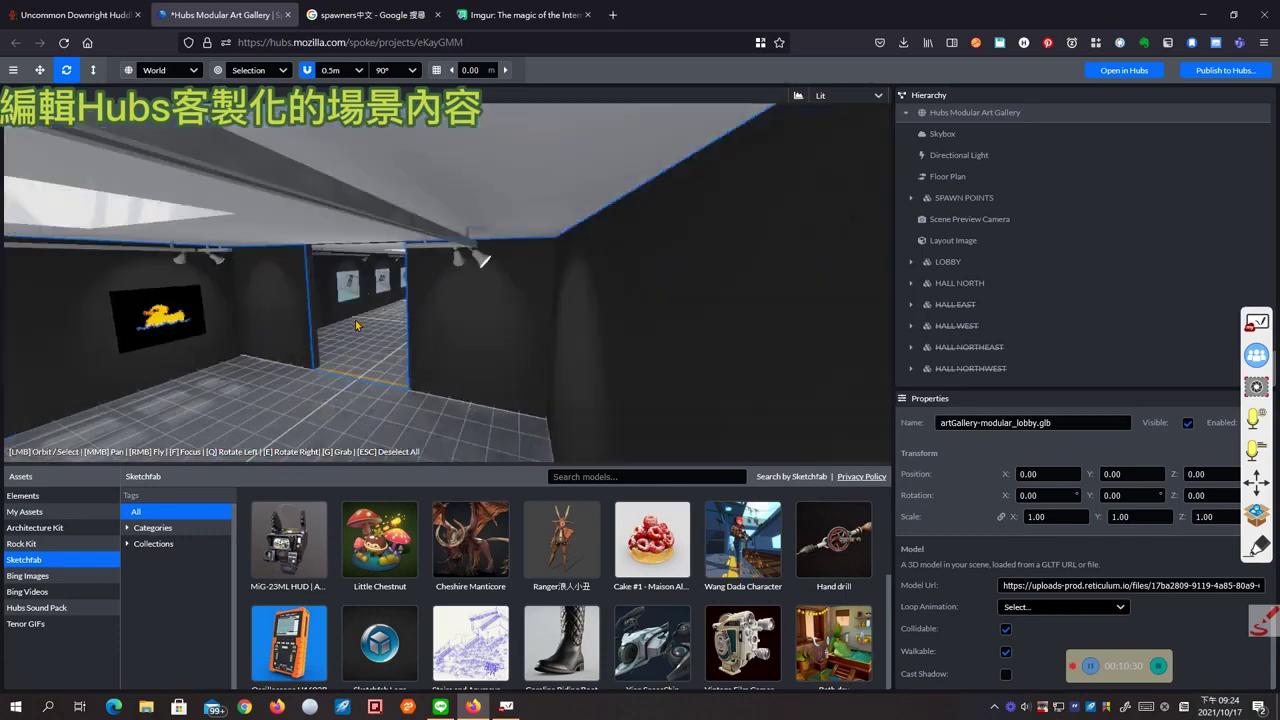
drag(359, 328, 463, 373)
Step: Select the duck picture on the lobby wall, switch to the move tool and look through the doorway
click(168, 258)
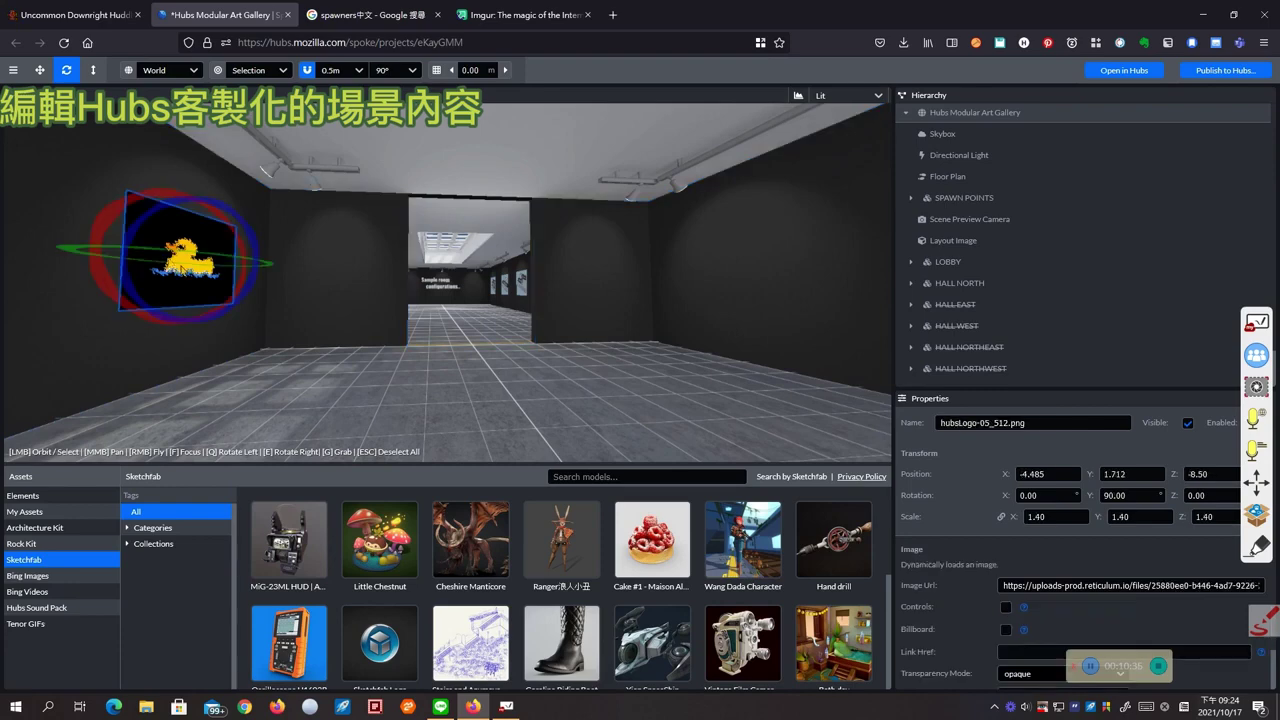
click(39, 70)
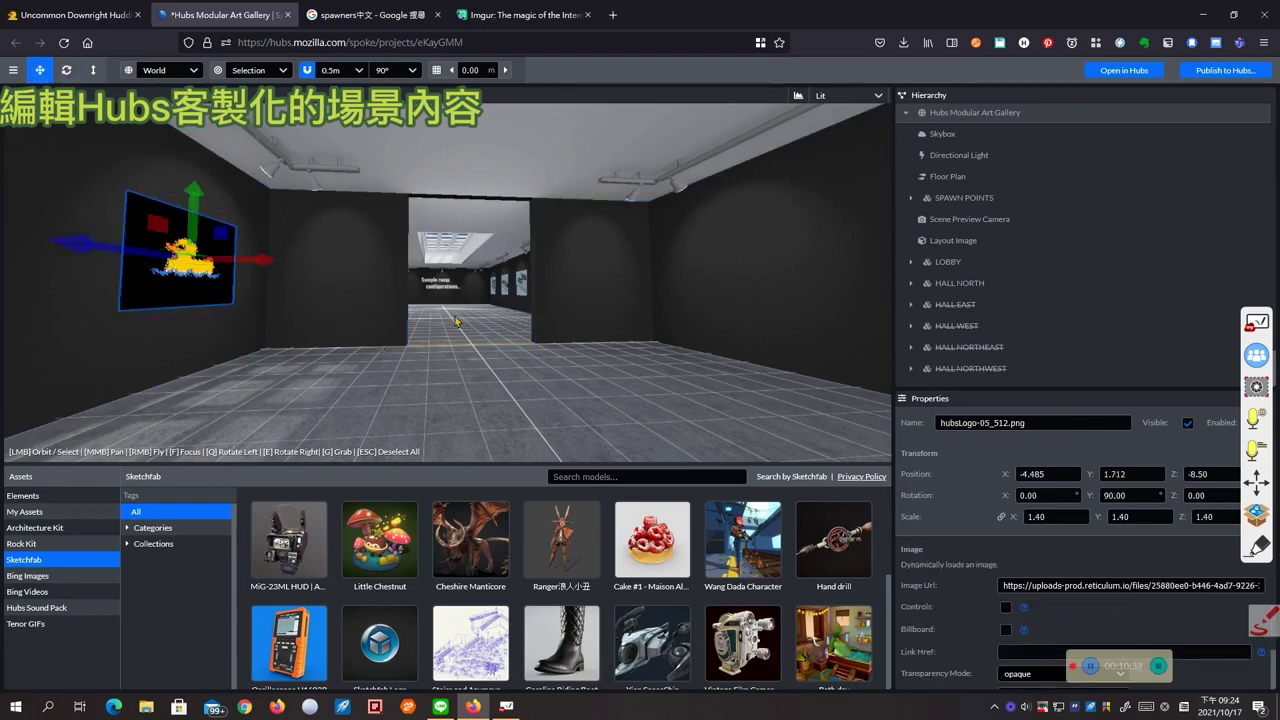
scroll(440, 327, up, 3)
drag(438, 327, 401, 329)
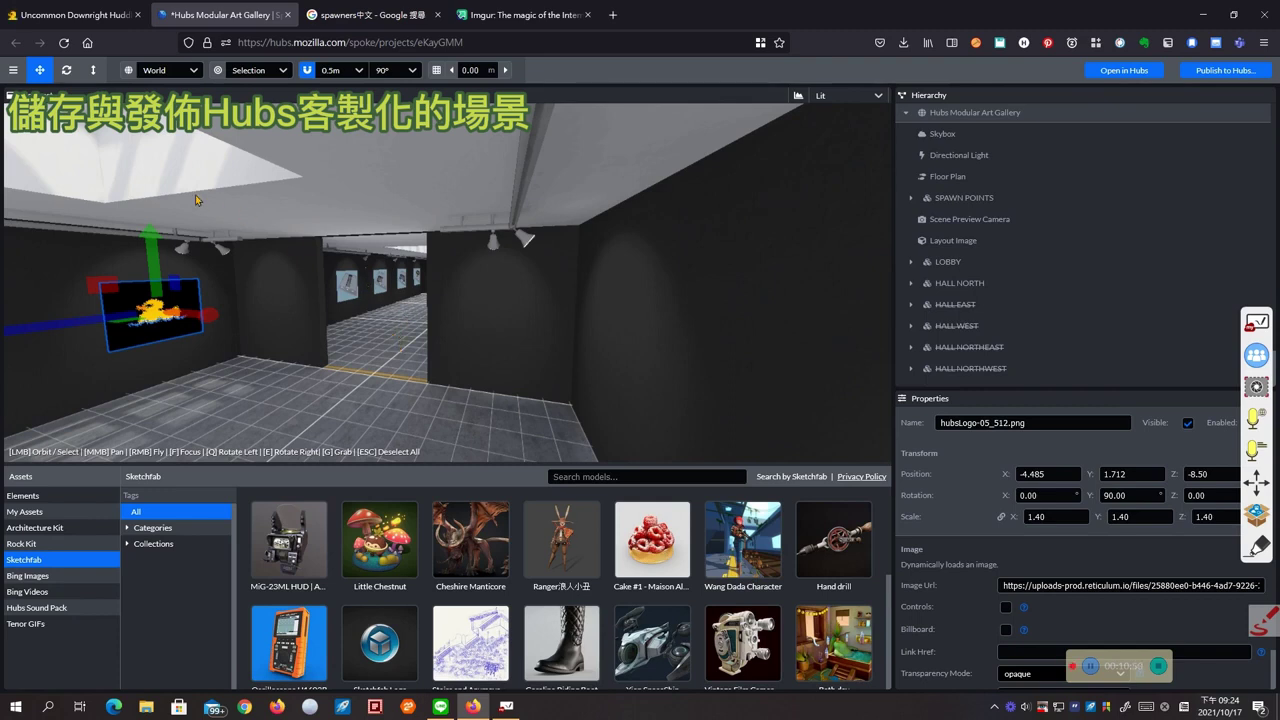
Step: Save the current gallery project
click(13, 70)
mouse_move(33, 128)
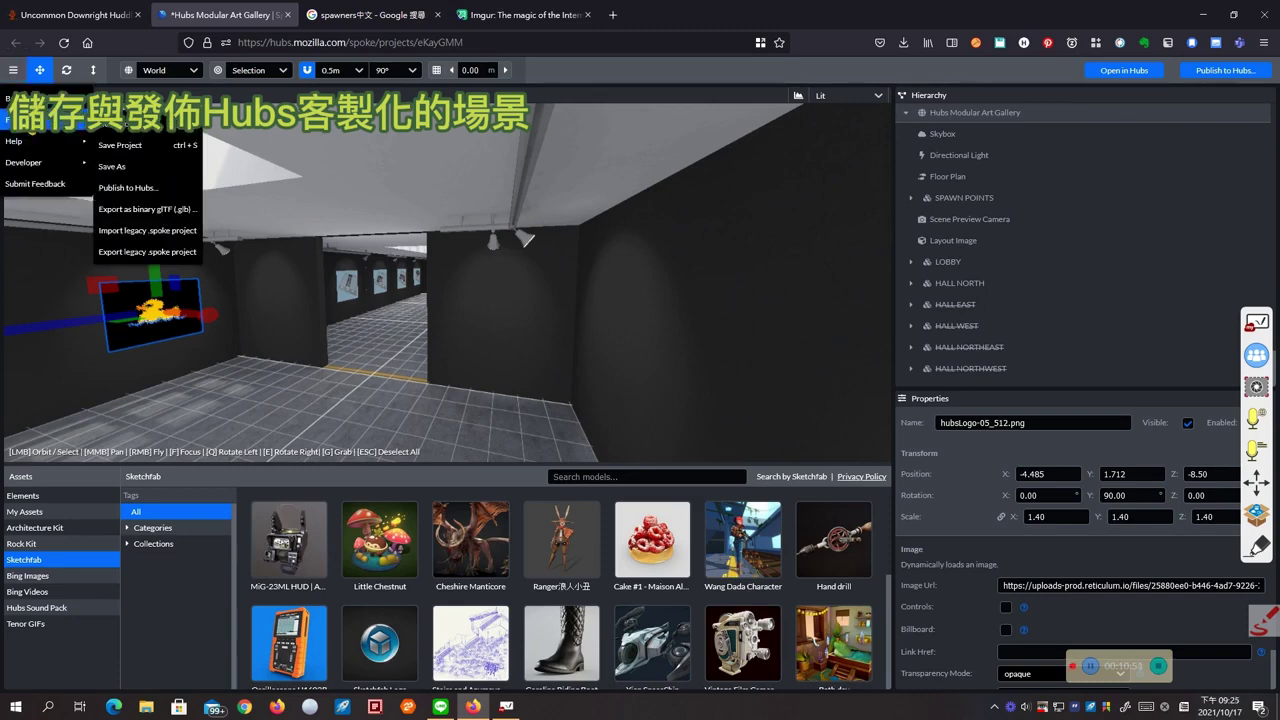
click(146, 148)
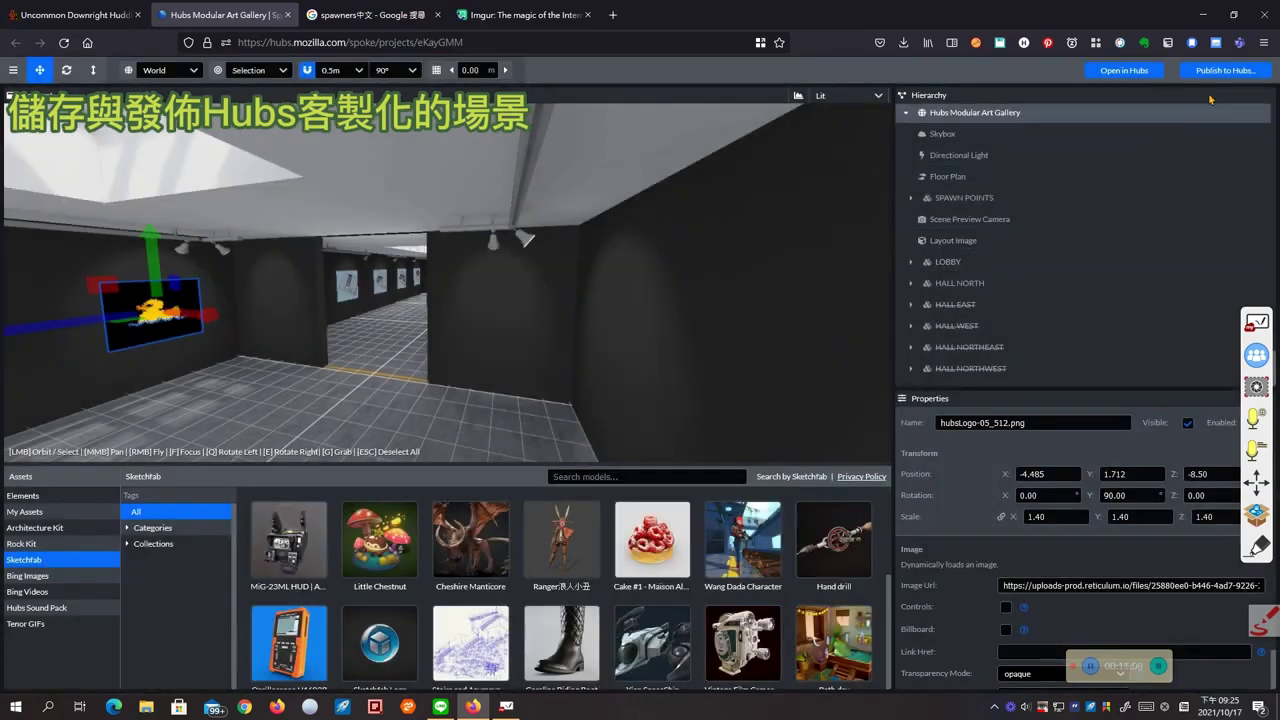
Step: Circle the Publish to Hubs command with the annotation pen, then leave annotation mode
click(1260, 622)
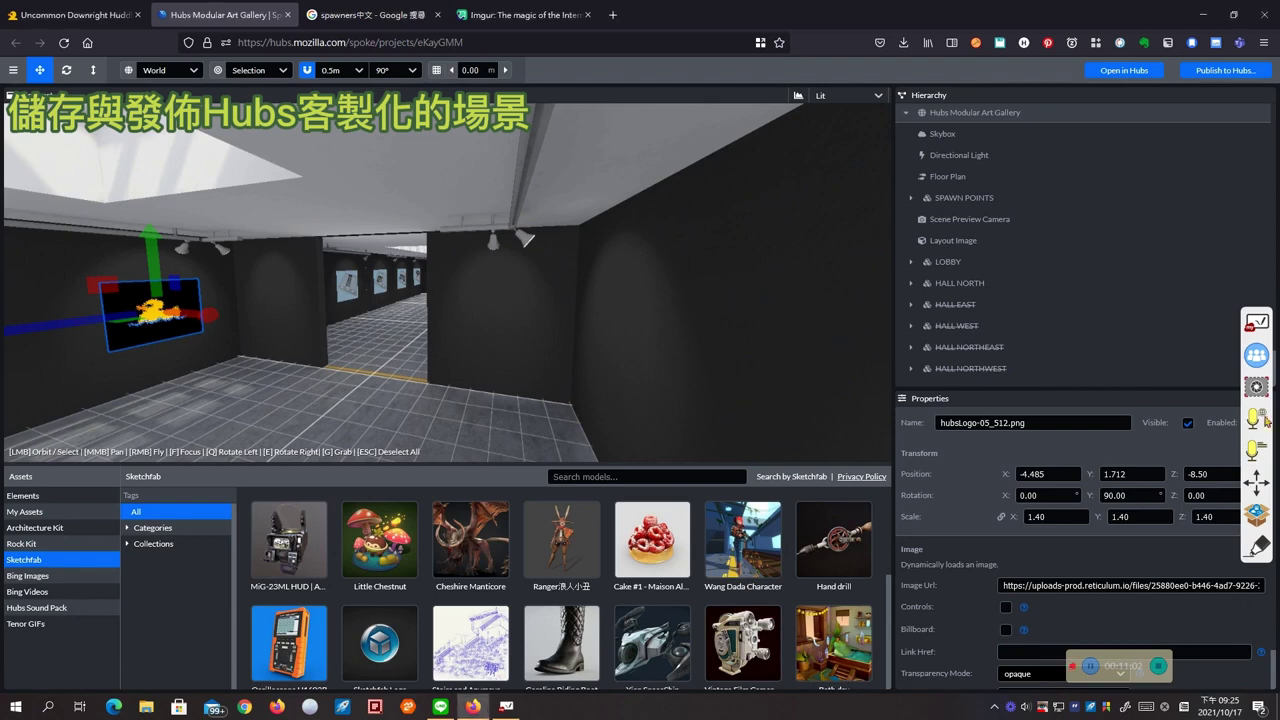
drag(1196, 48, 1212, 42)
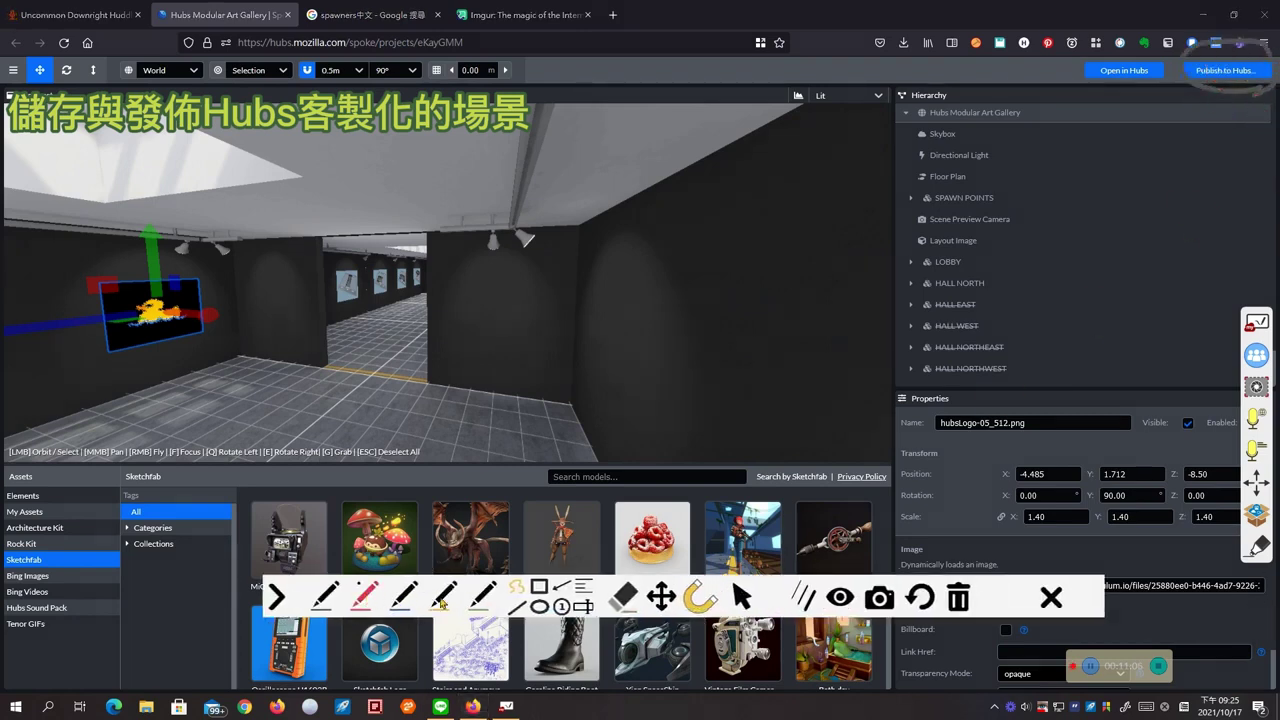
click(1050, 600)
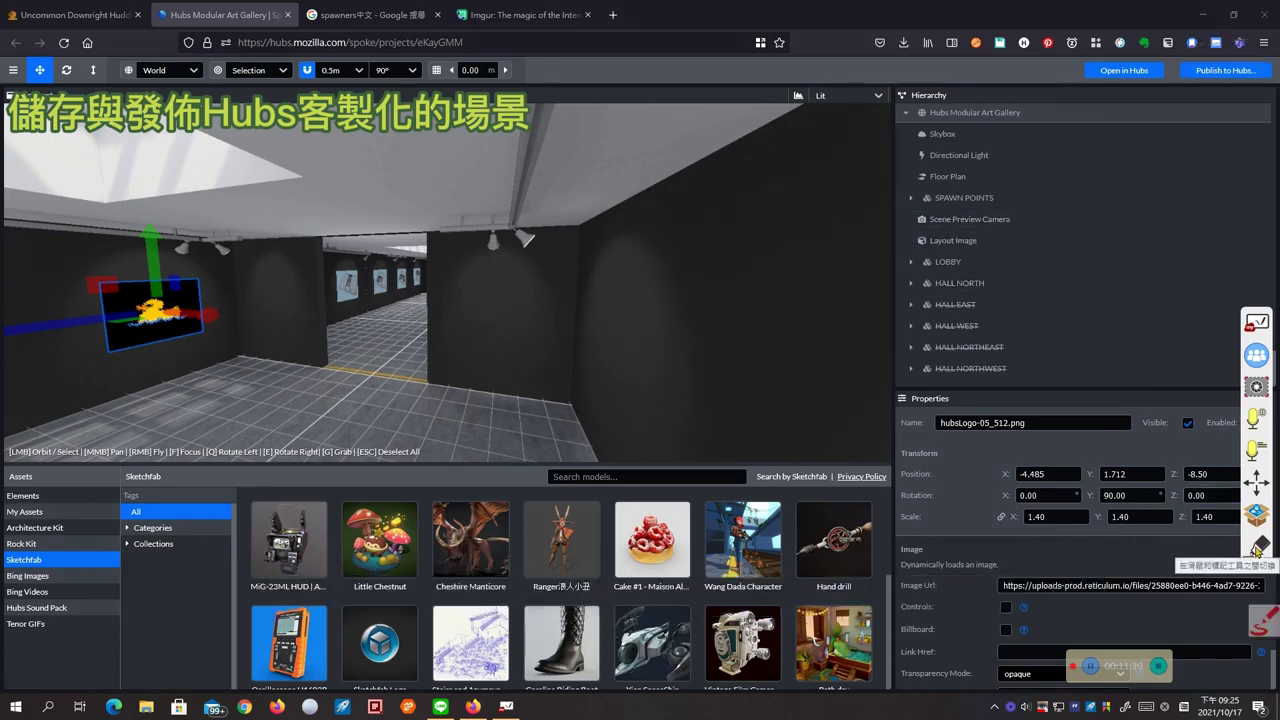
Step: Start publishing the scene to Hubs and disallow both Creative Commons remixing and Mozilla promotion
click(1226, 71)
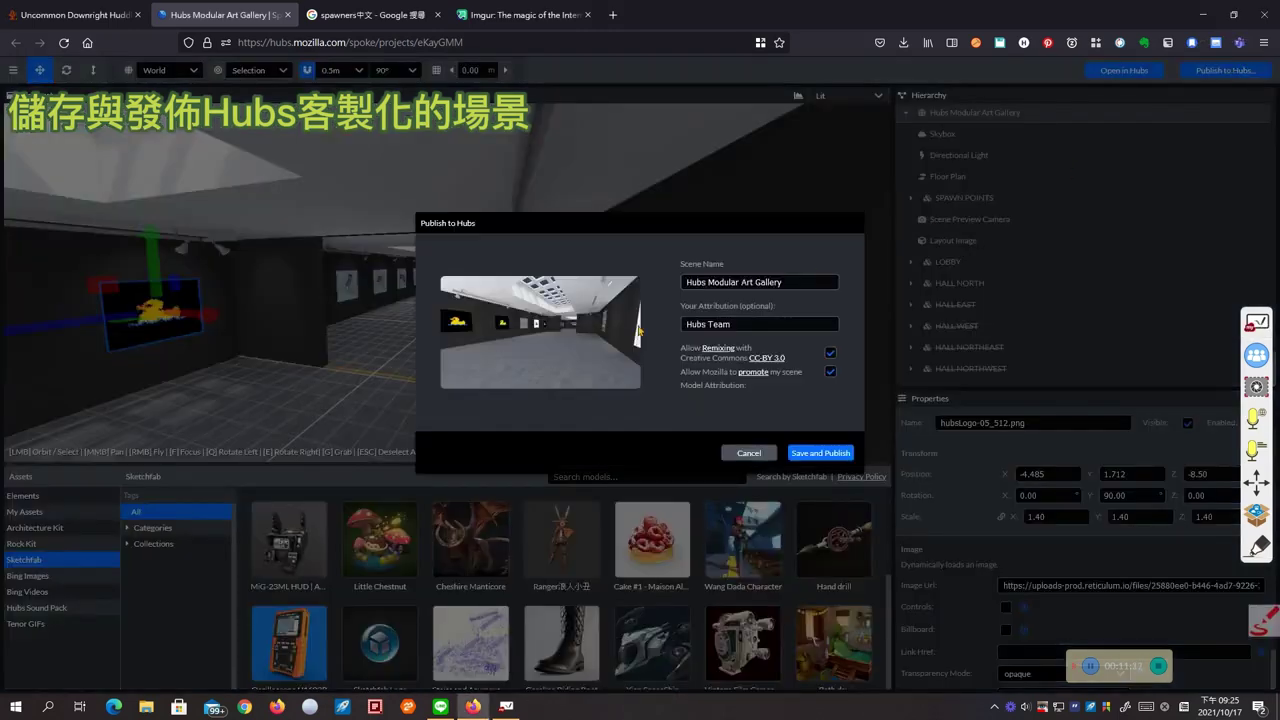
drag(781, 283, 591, 266)
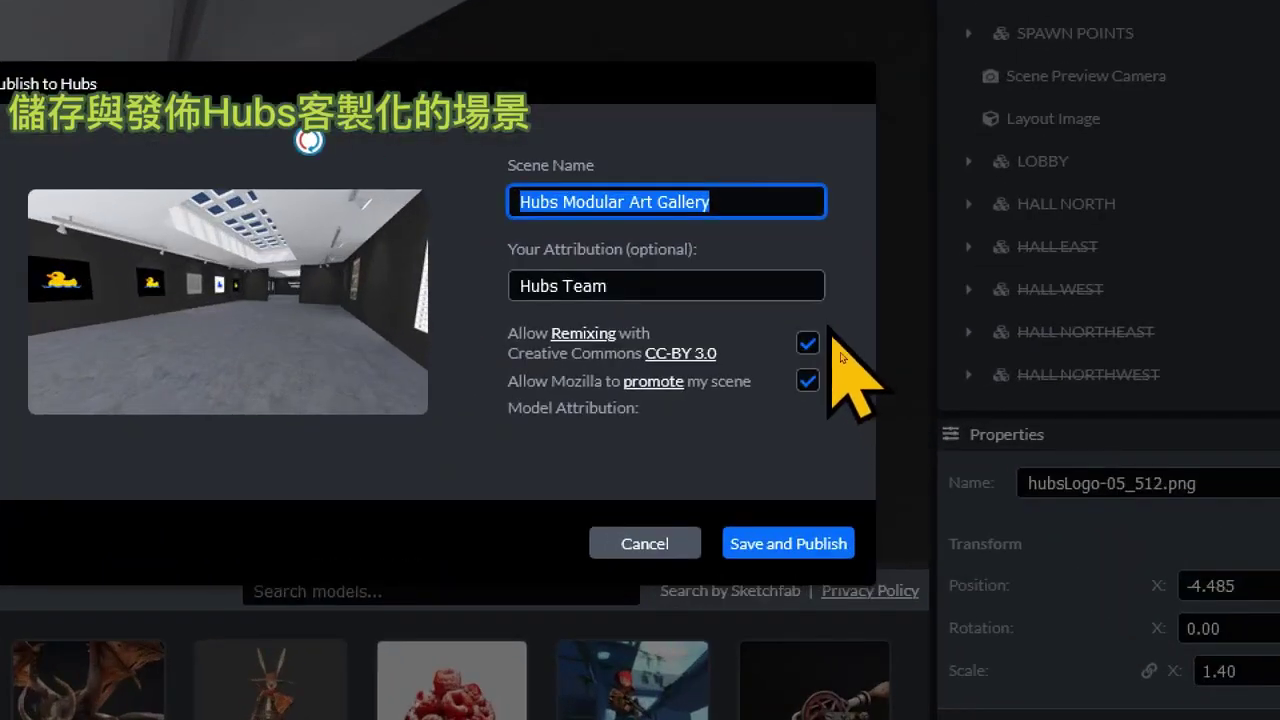
click(829, 378)
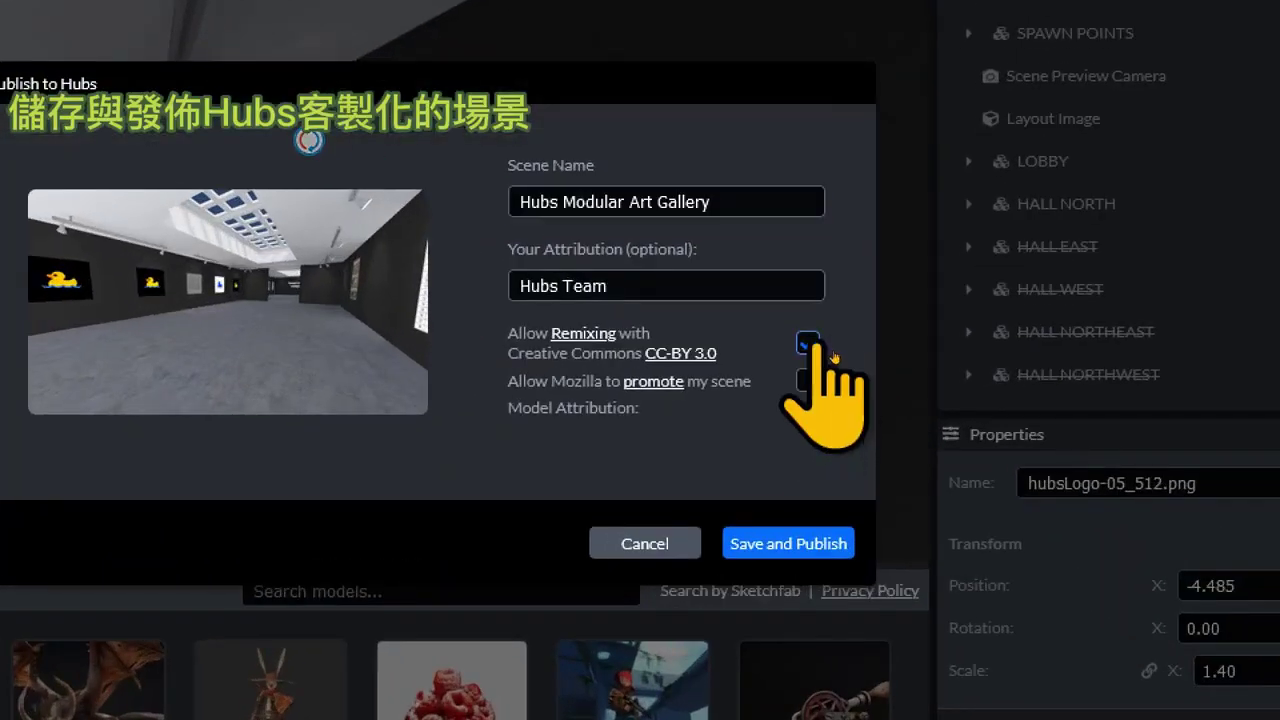
click(832, 363)
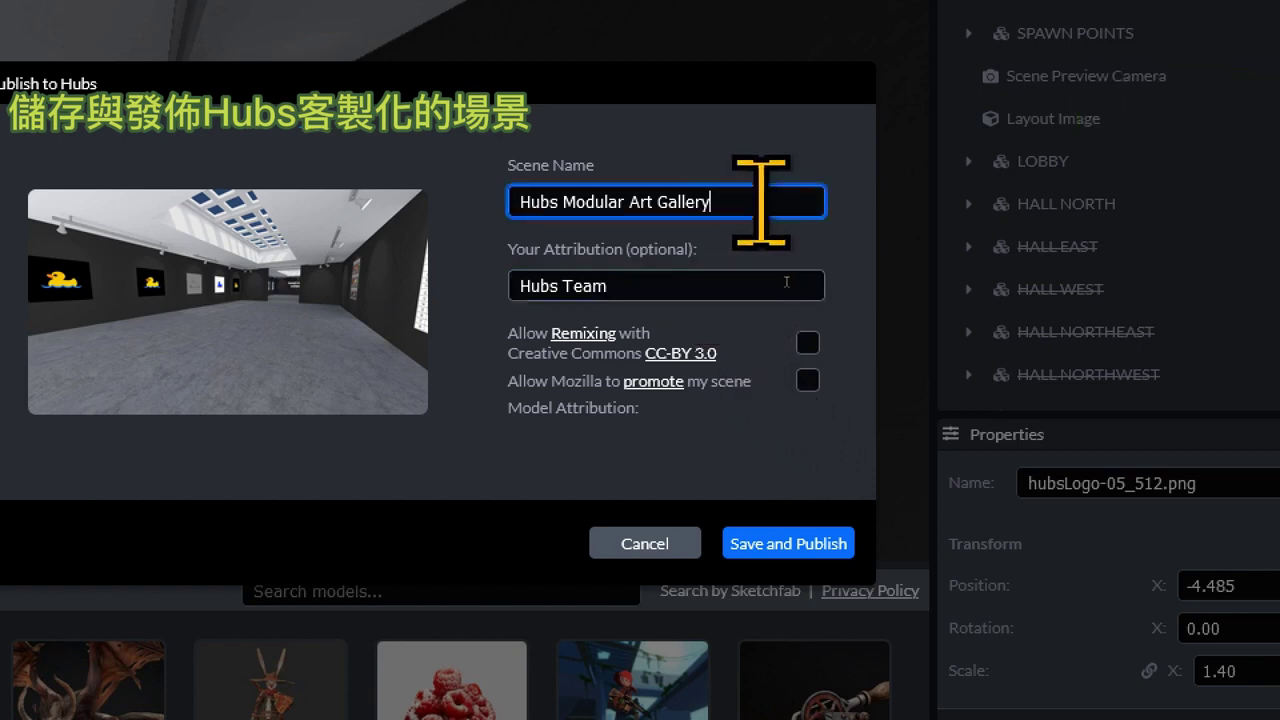
Step: Set the scene name to 1017-2 and submit the publishing settings with Save and Publish
key(ctrl+a)
key(ctrl+t)
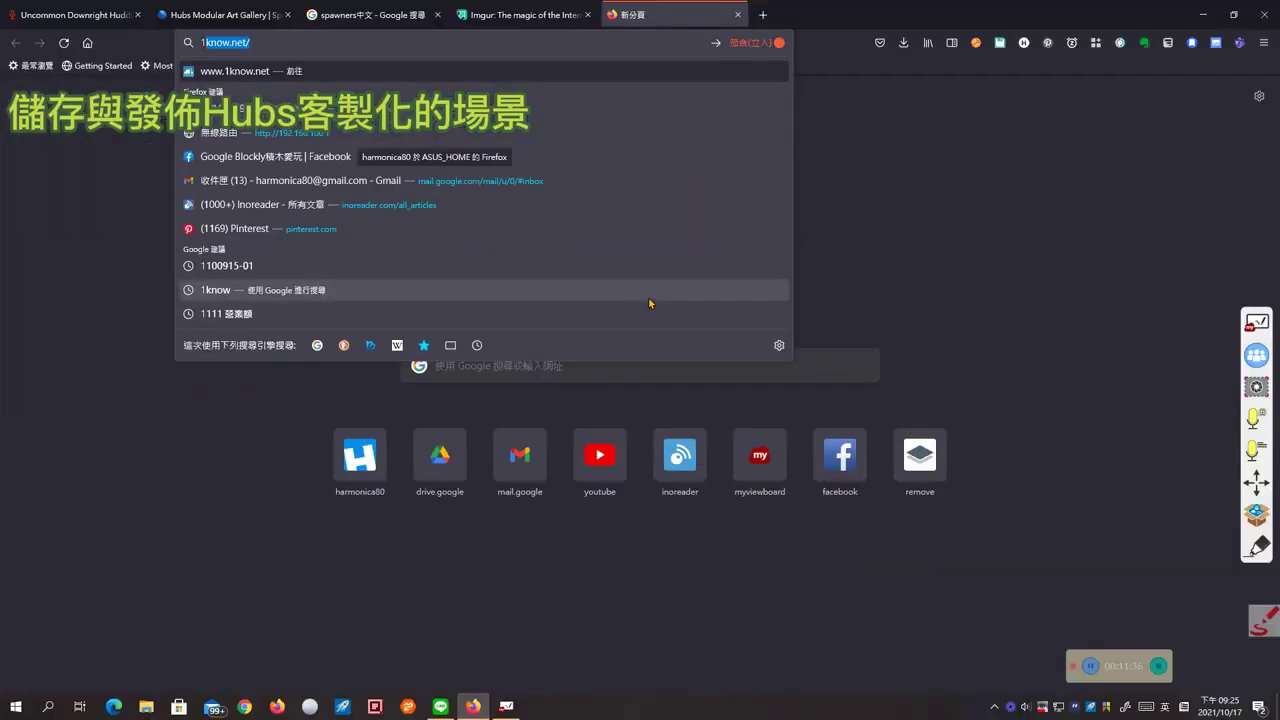
click(213, 15)
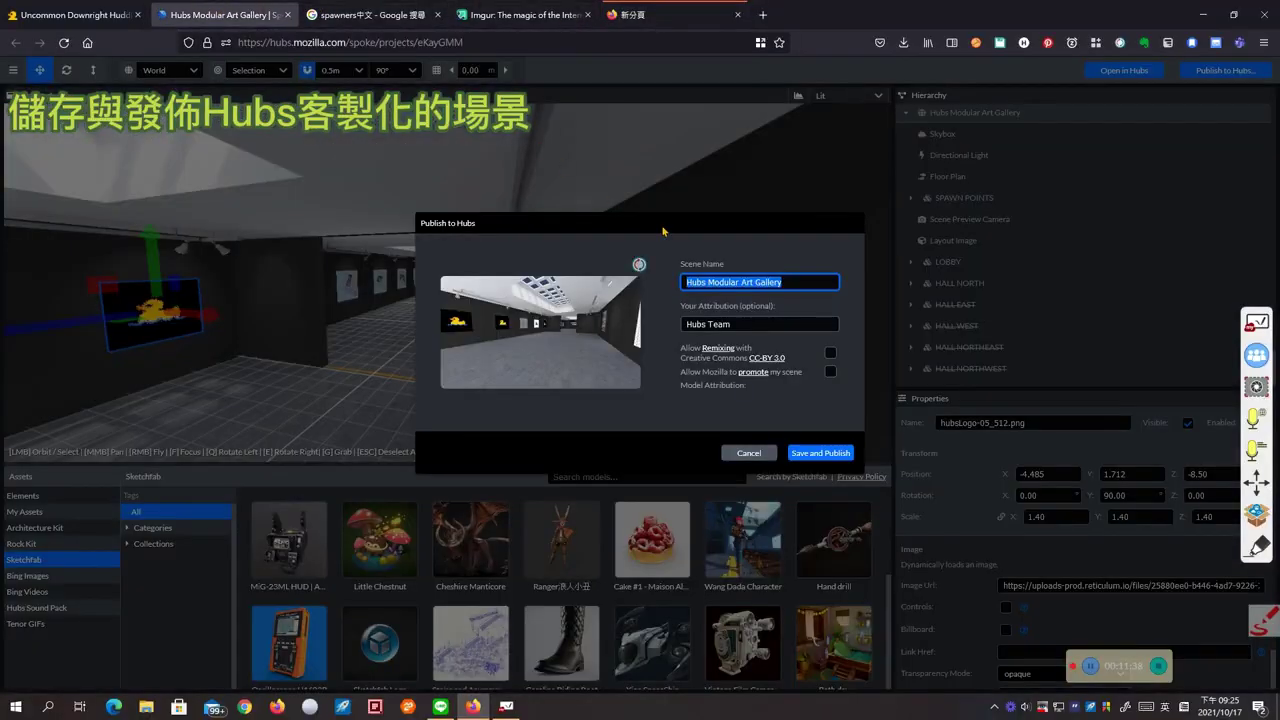
text(1017-2)
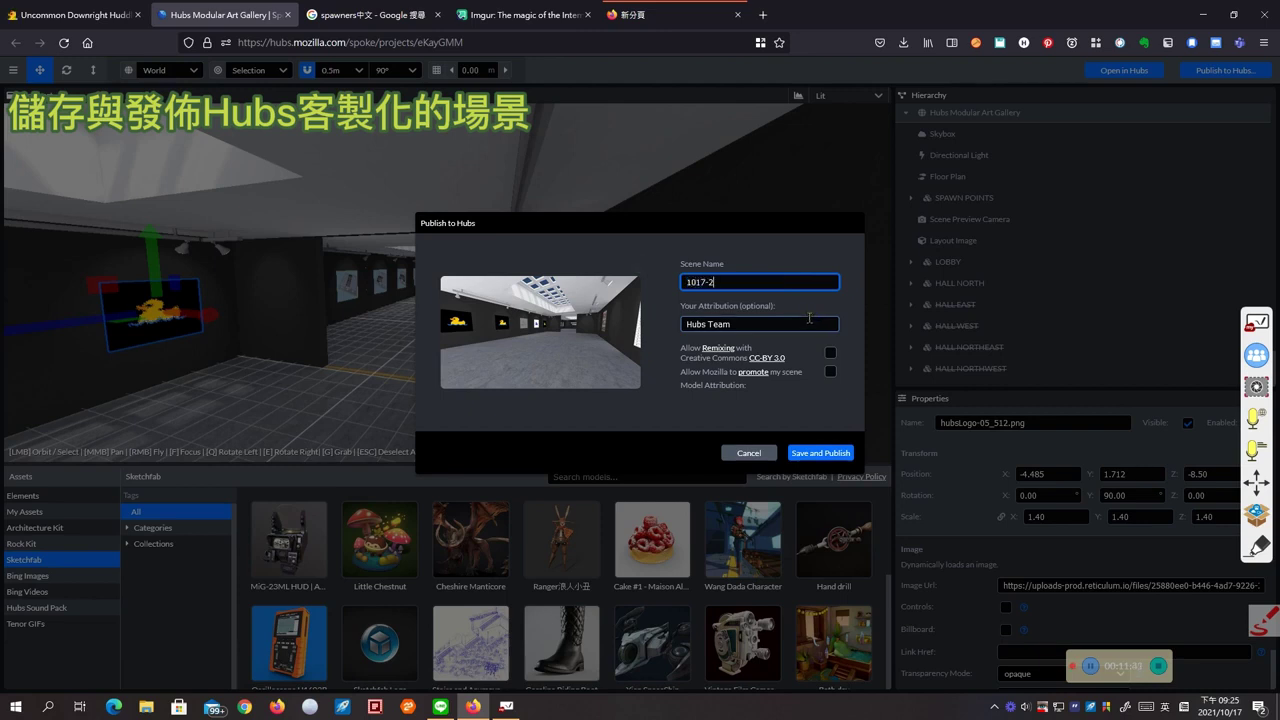
click(818, 453)
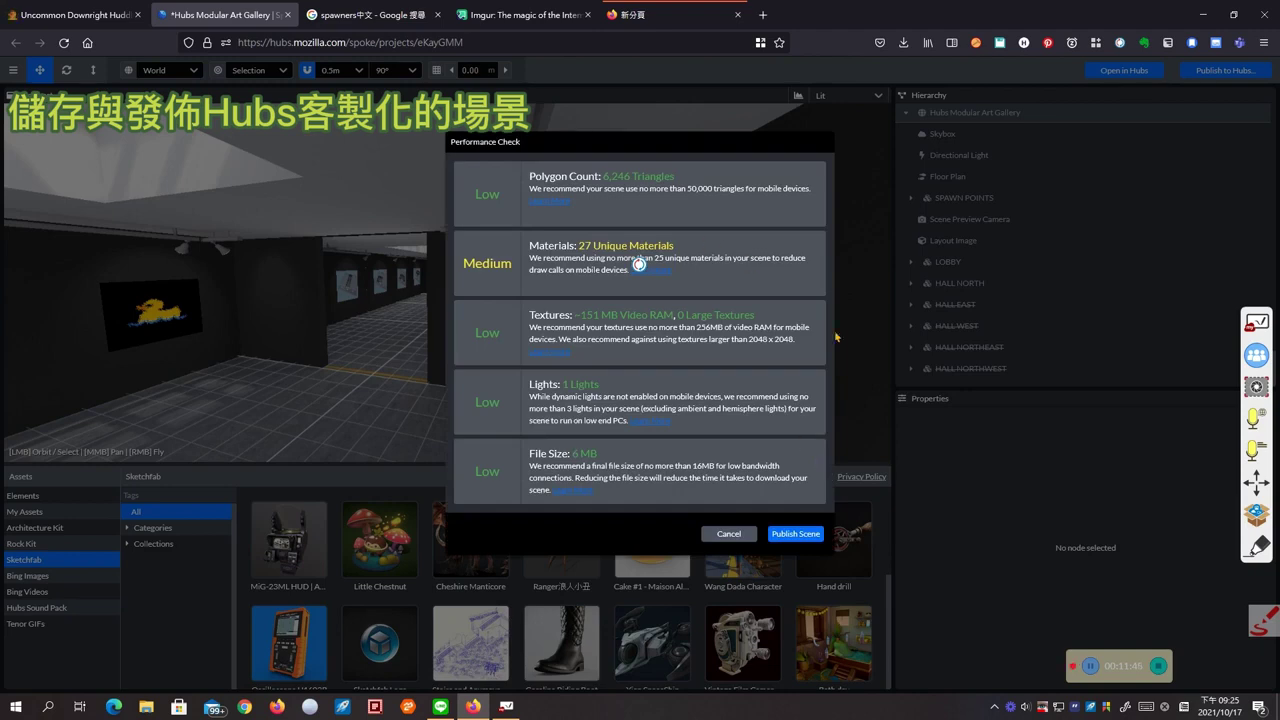
Step: Annotate the performance check in red: circle the materials entry, draw a line beside textures and tick Publish Scene
click(1264, 624)
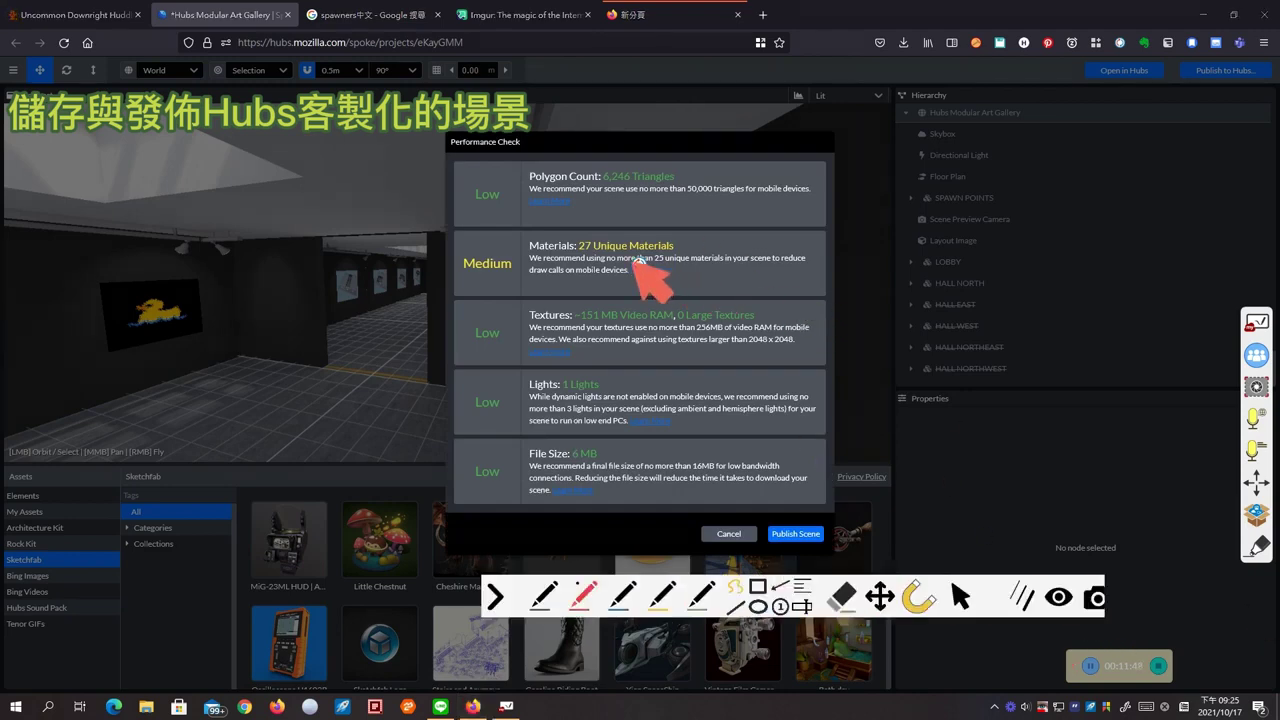
mouse_move(528, 253)
mouse_down()
mouse_move(584, 221)
mouse_move(706, 260)
mouse_move(526, 256)
mouse_up()
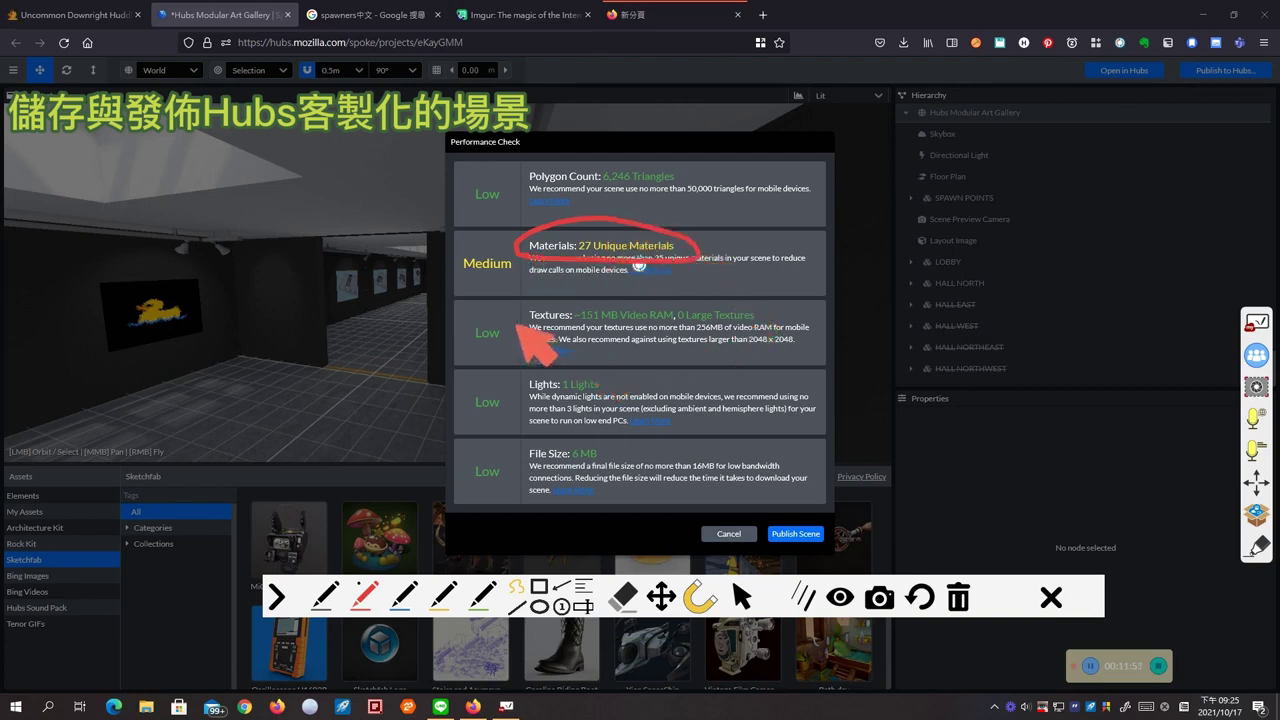
drag(520, 304, 517, 397)
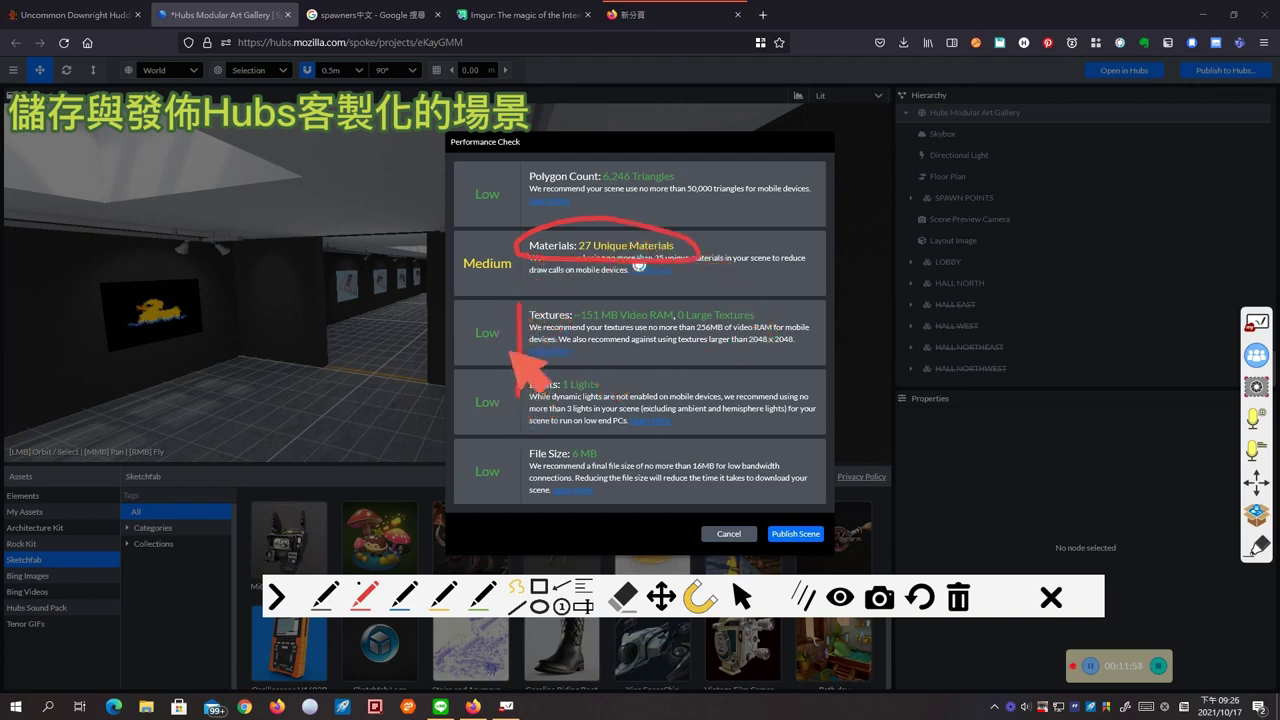
mouse_move(783, 511)
mouse_down()
mouse_move(788, 522)
mouse_move(833, 464)
mouse_up()
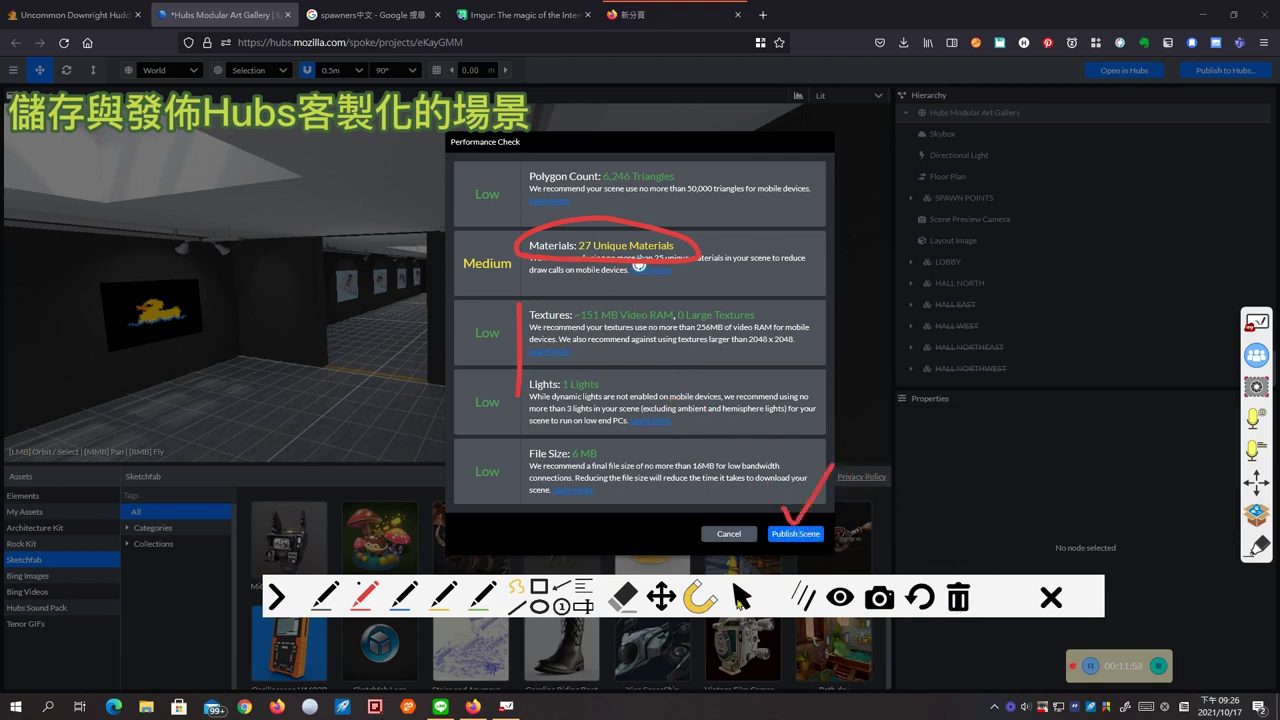
Step: Leave pen mode, publish the scene from the performance check and dismiss the publication confirmation
click(740, 598)
click(804, 537)
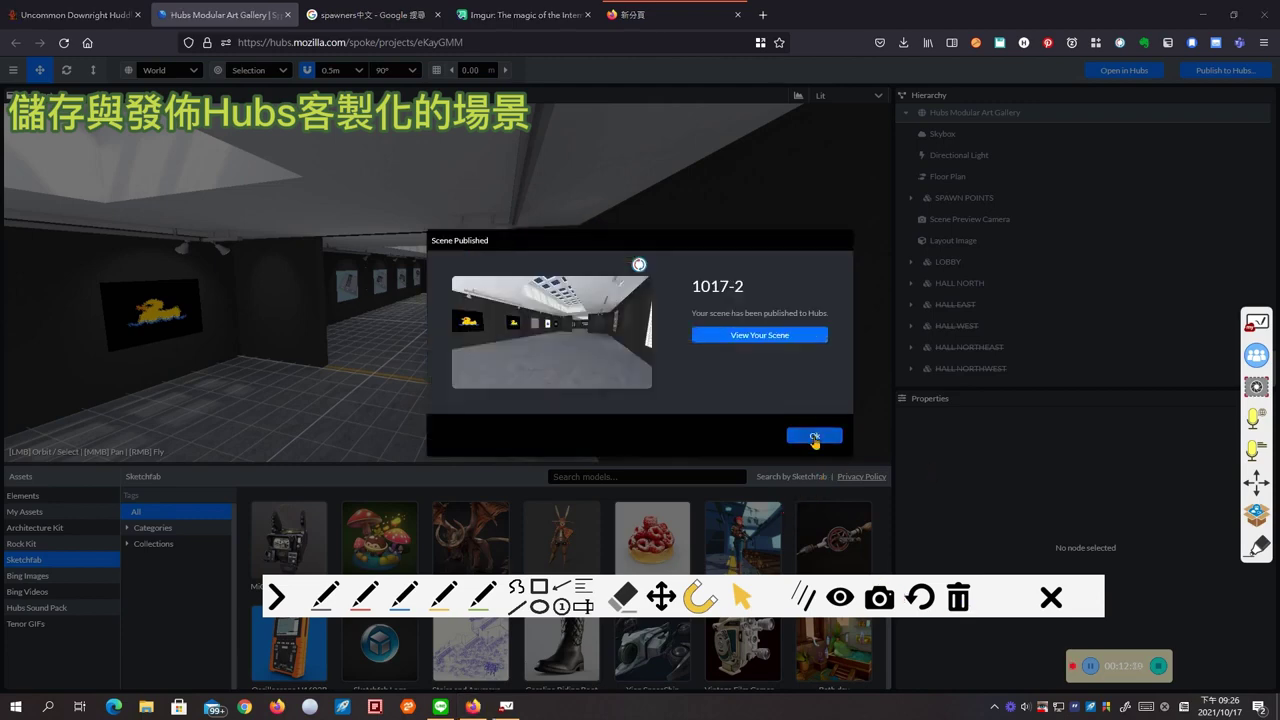
click(830, 437)
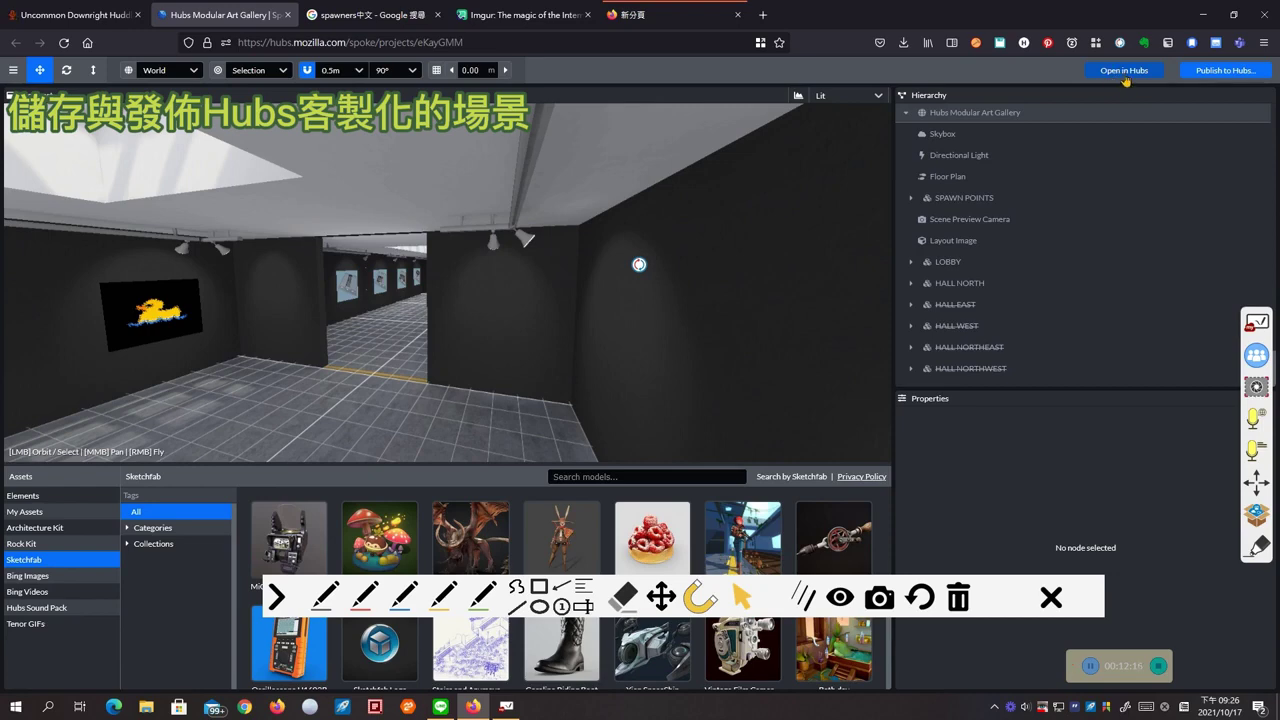
Step: Check the refreshed My Scenes list in the Hubs room for the published scene, then return to the Spoke project
click(80, 16)
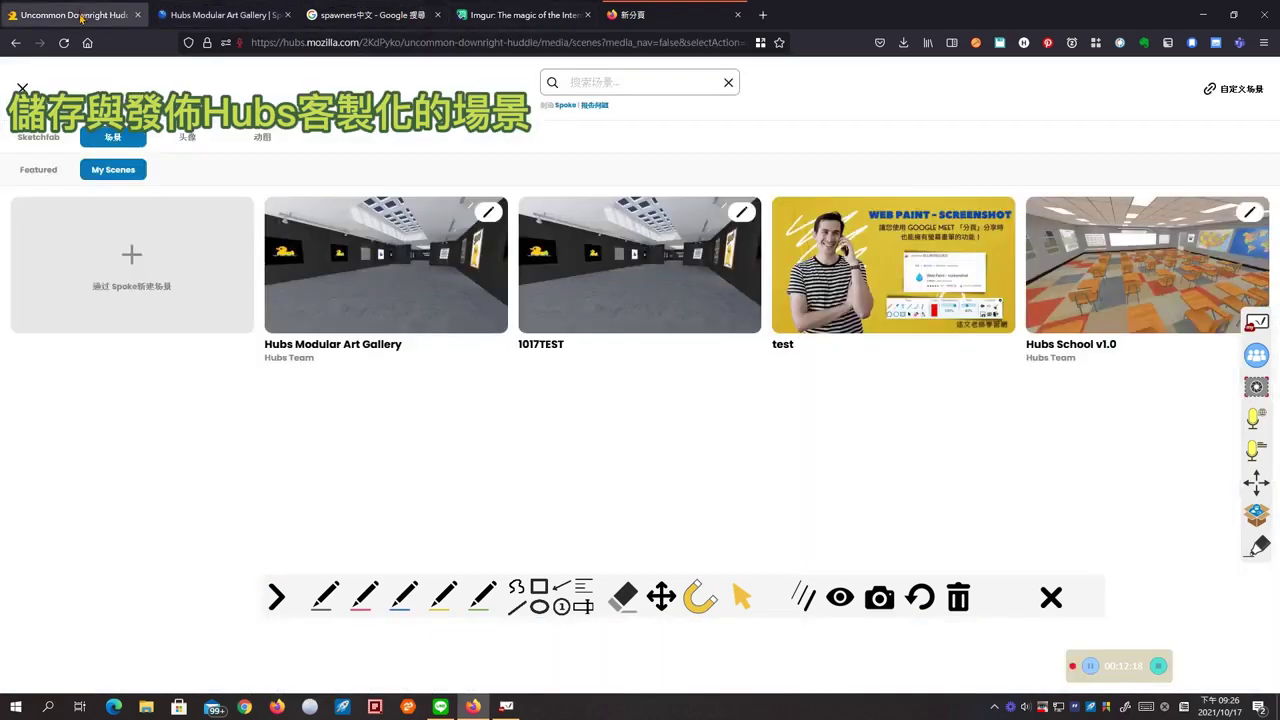
click(39, 171)
click(125, 175)
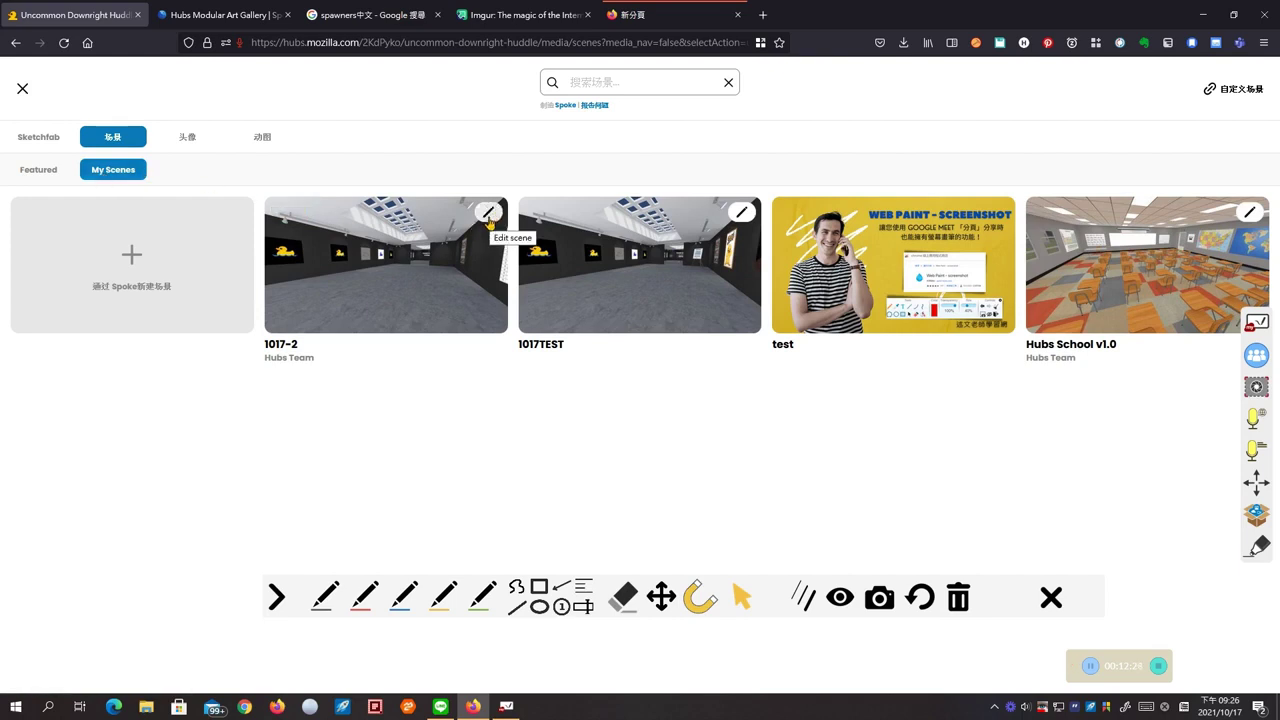
click(261, 15)
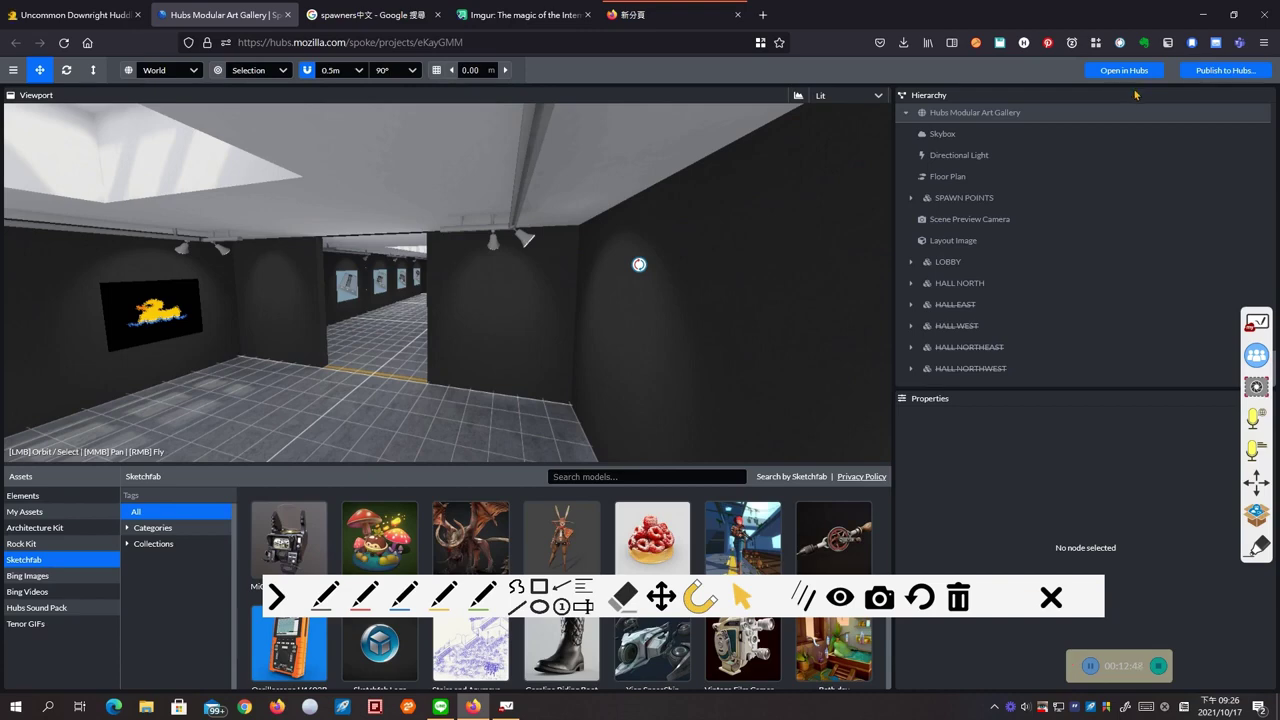
Step: Join the Golden Admirable Plaza room in Hubs and allow the site to use the microphone
drag(399, 380, 448, 377)
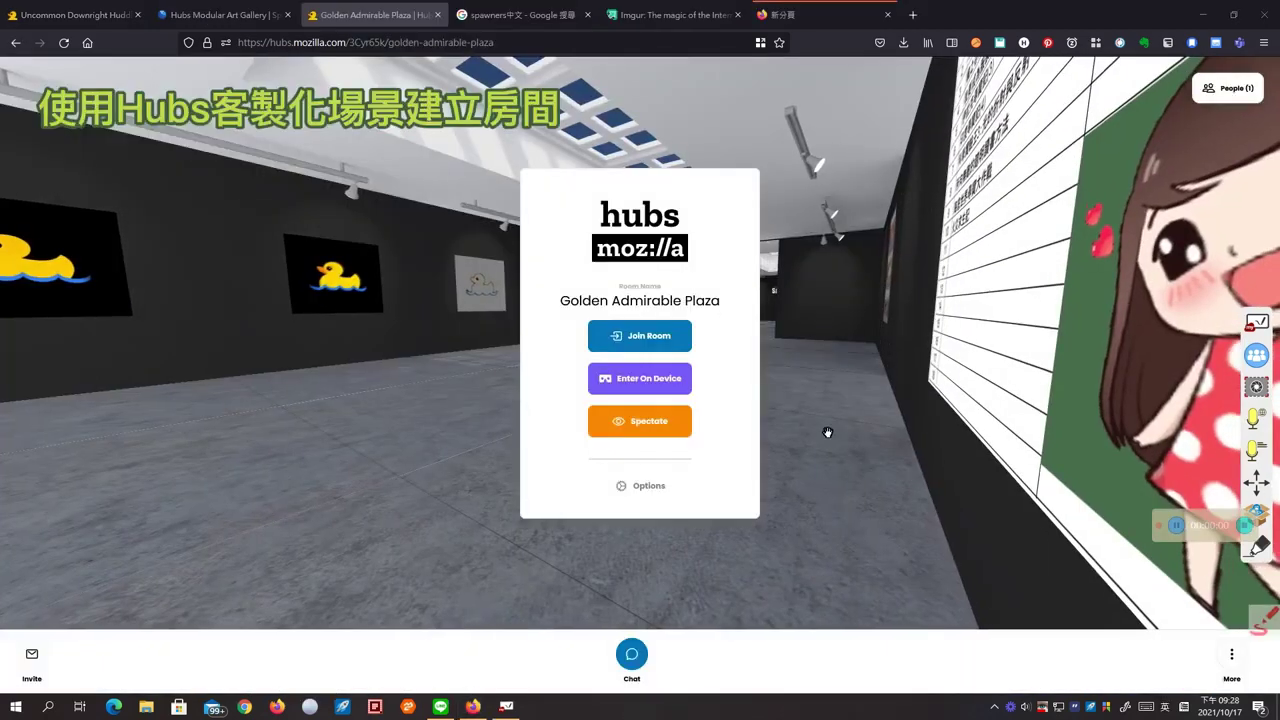
click(674, 337)
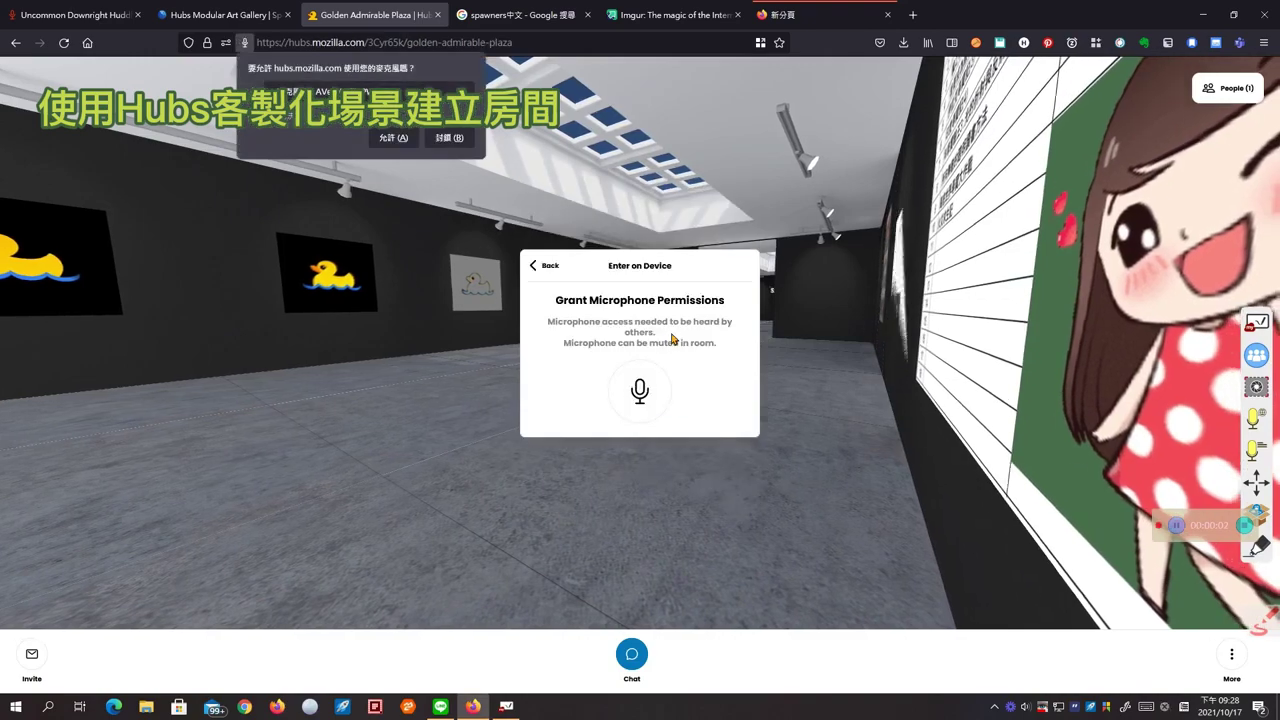
click(398, 138)
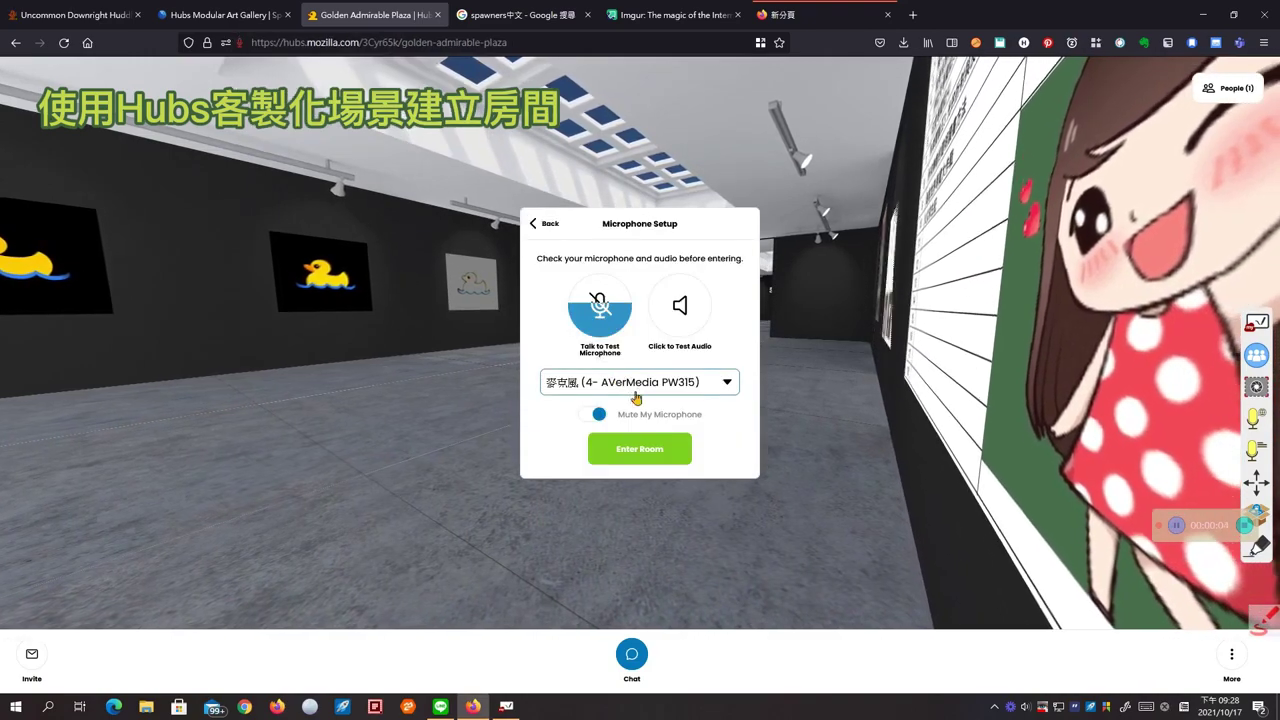